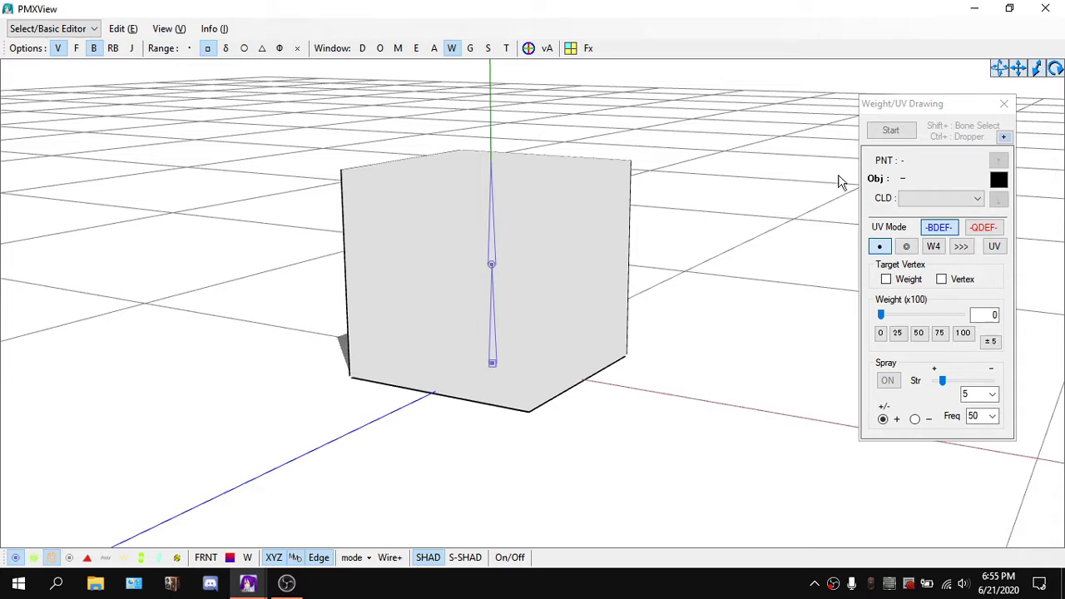
Start weight drawing on the cube to show its vertex weights for the root bone.
right_drag(742, 158, 782, 145)
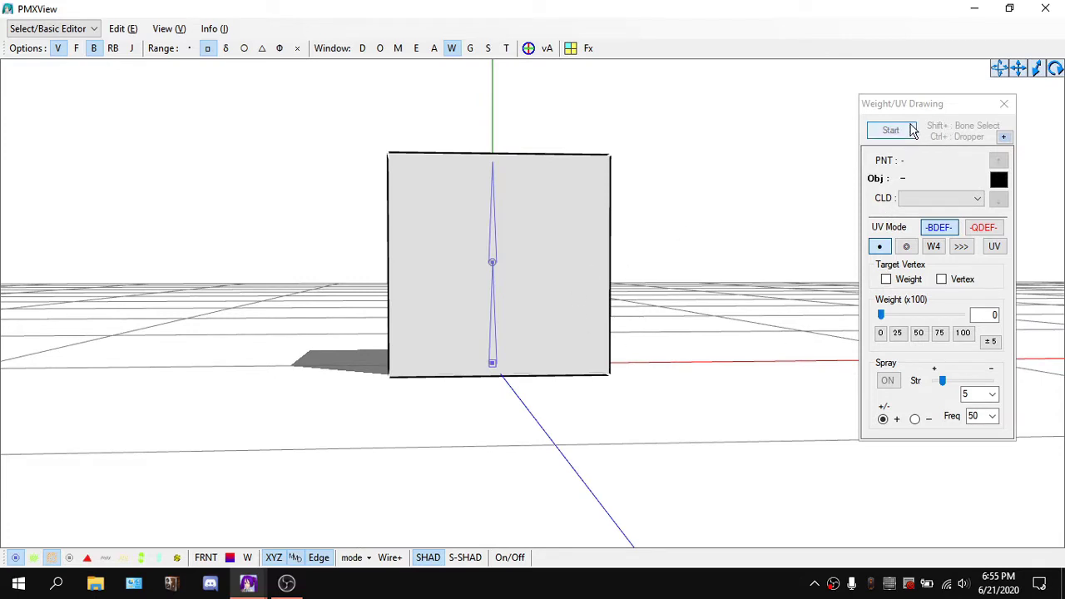
click(911, 132)
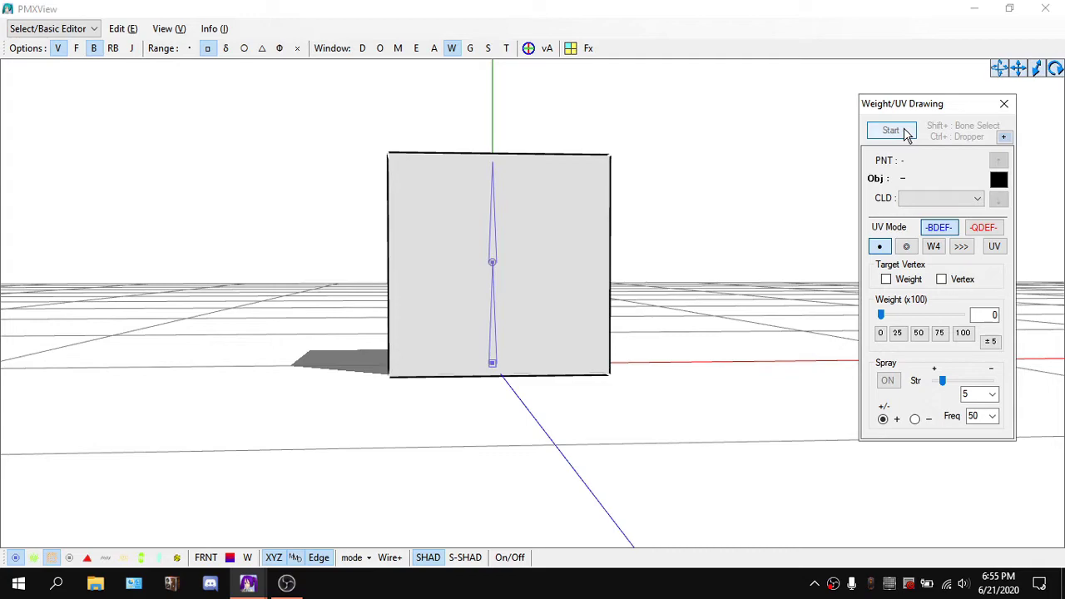
click(890, 131)
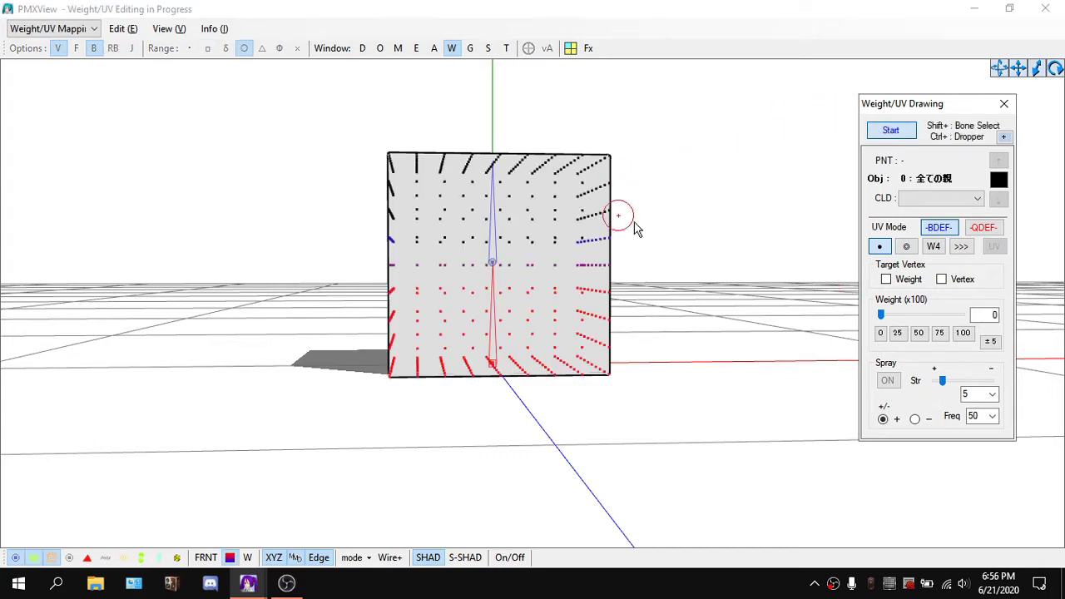
mouse_move(725, 193)
right_down()
mouse_move(499, 187)
mouse_move(385, 205)
mouse_move(249, 192)
right_up()
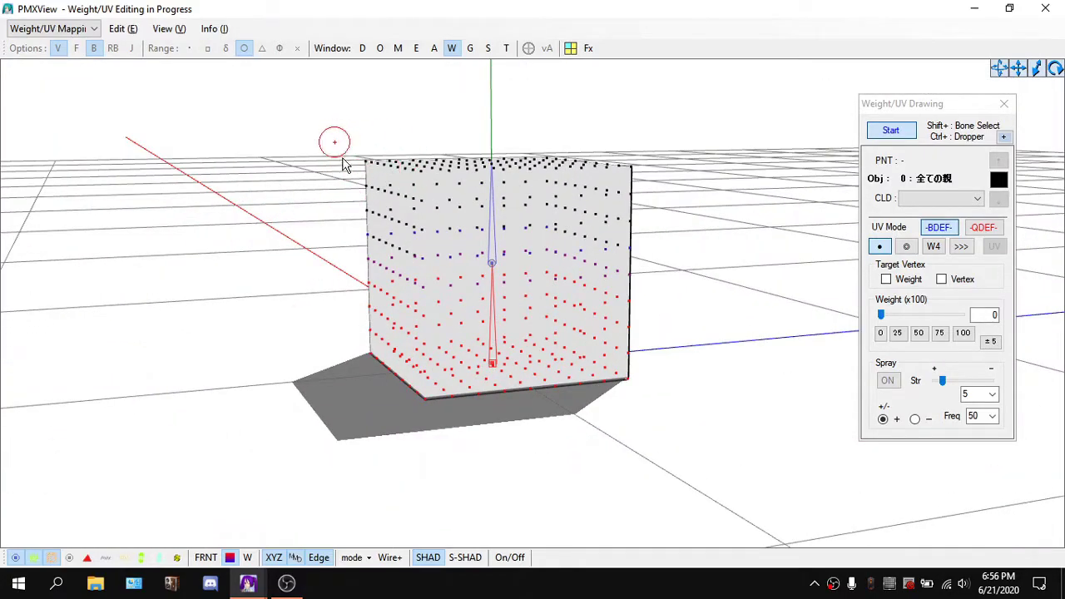
Try painting the cube's vertices with a brush weight of 100 for the root bone.
scroll(343, 167, up, 2)
scroll(385, 190, down, 8)
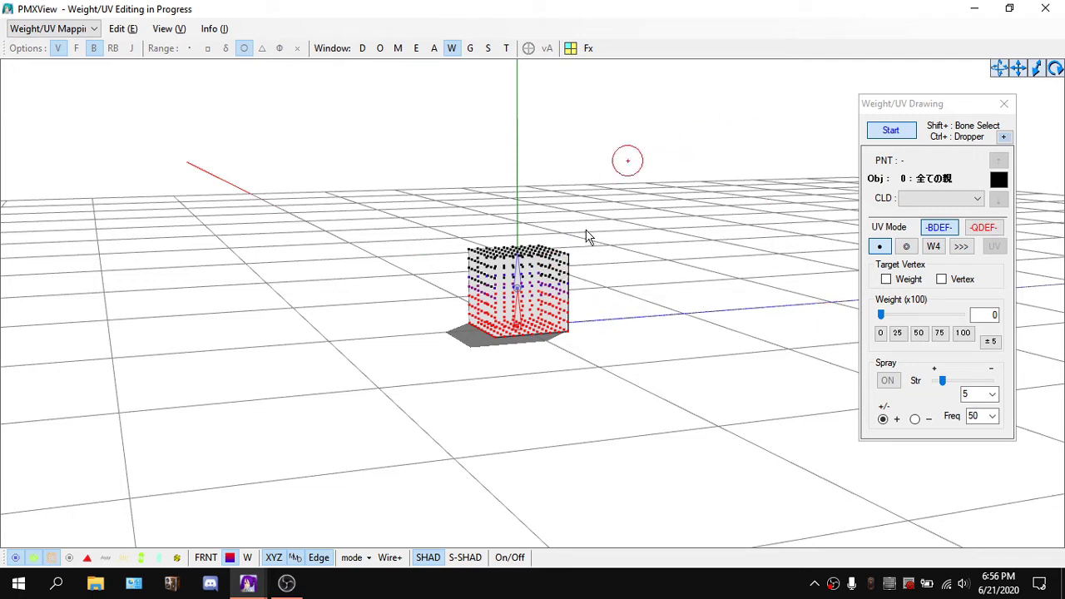
click(963, 332)
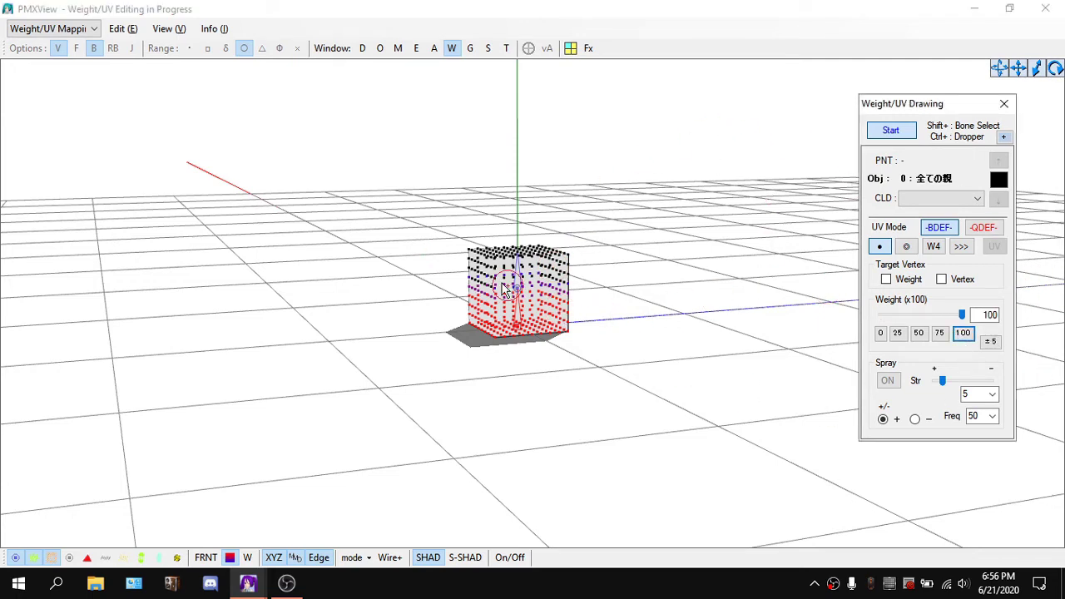
mouse_move(456, 260)
mouse_down()
mouse_move(545, 260)
mouse_move(506, 291)
mouse_move(607, 289)
mouse_move(589, 255)
mouse_up()
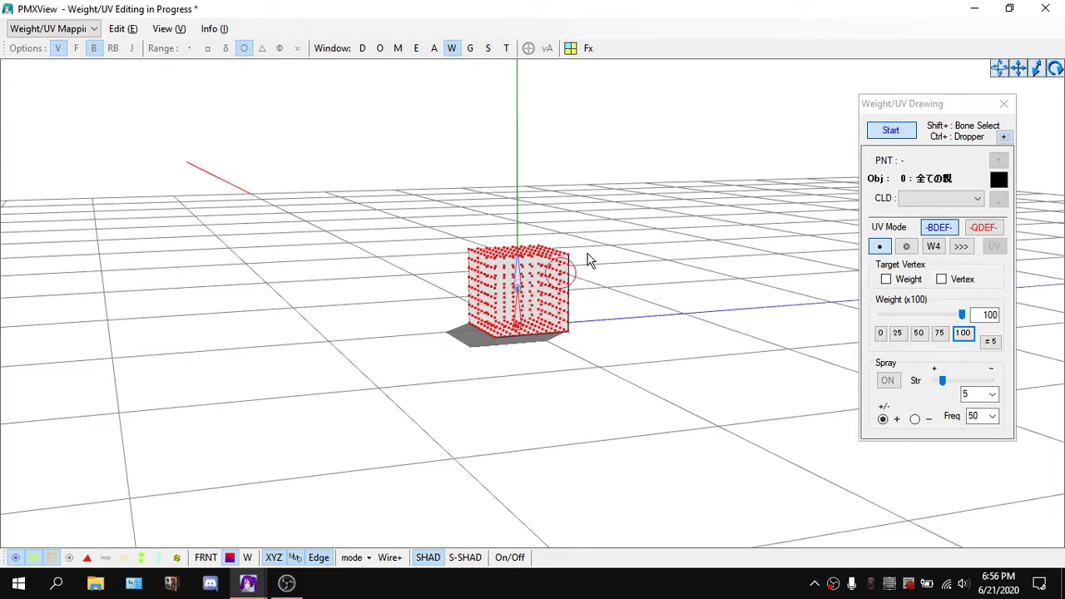
scroll(632, 254, up, 8)
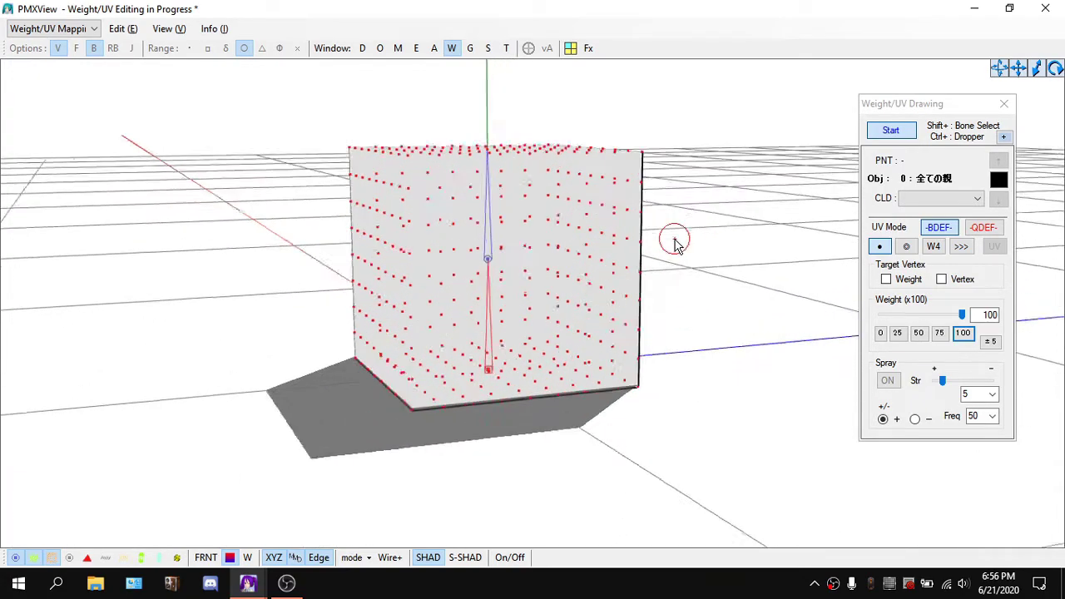
right_drag(652, 241, 488, 233)
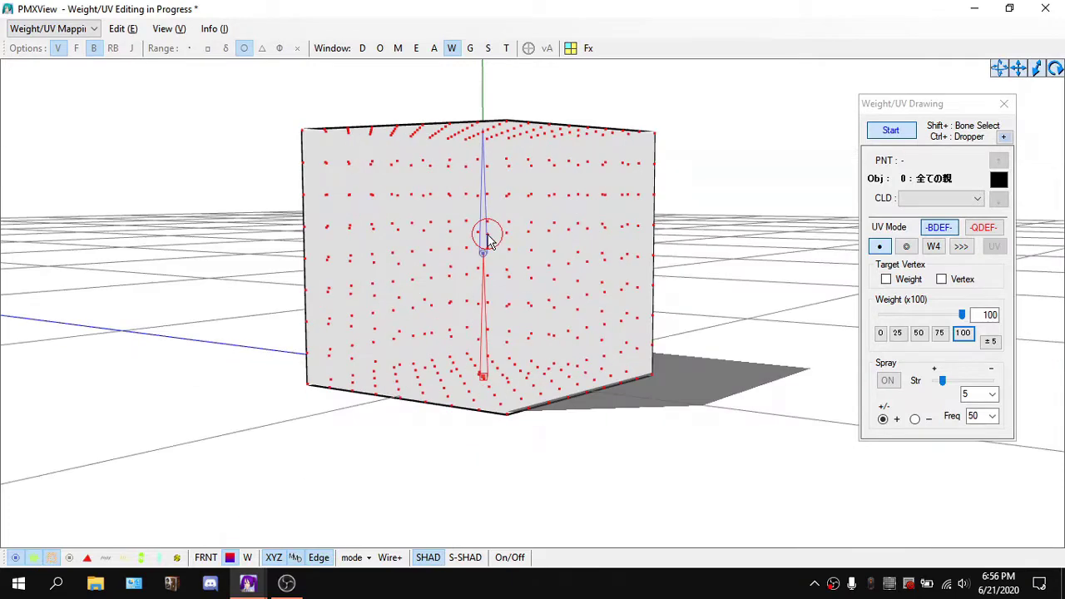
key(ctrl+z)
right_drag(694, 231, 721, 194)
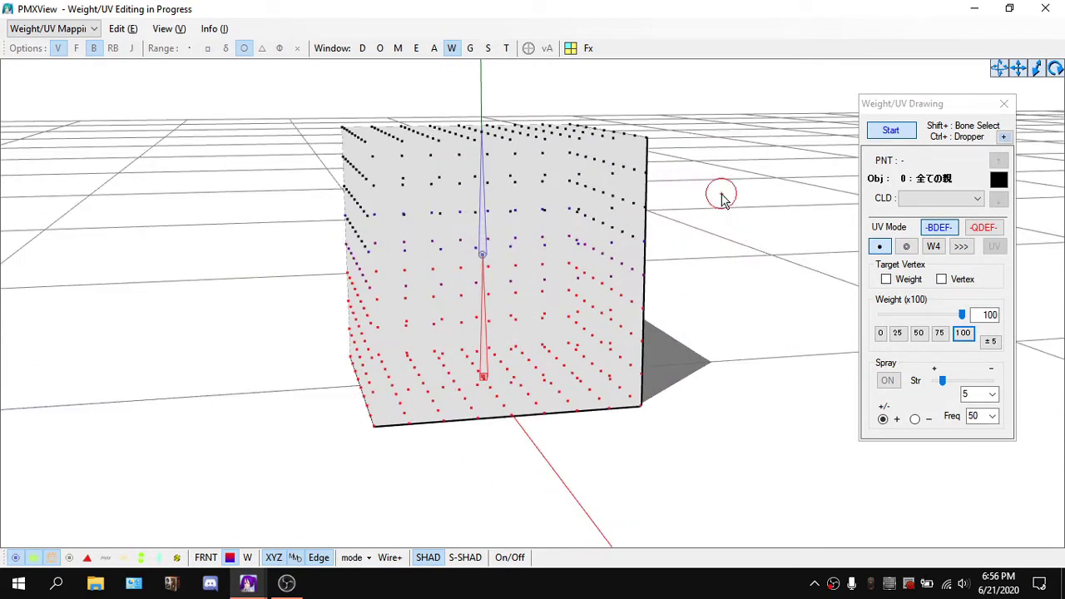
Try another weight-100 brush stroke across the upper half of the cube.
right_drag(754, 235, 544, 229)
scroll(414, 156, down, 5)
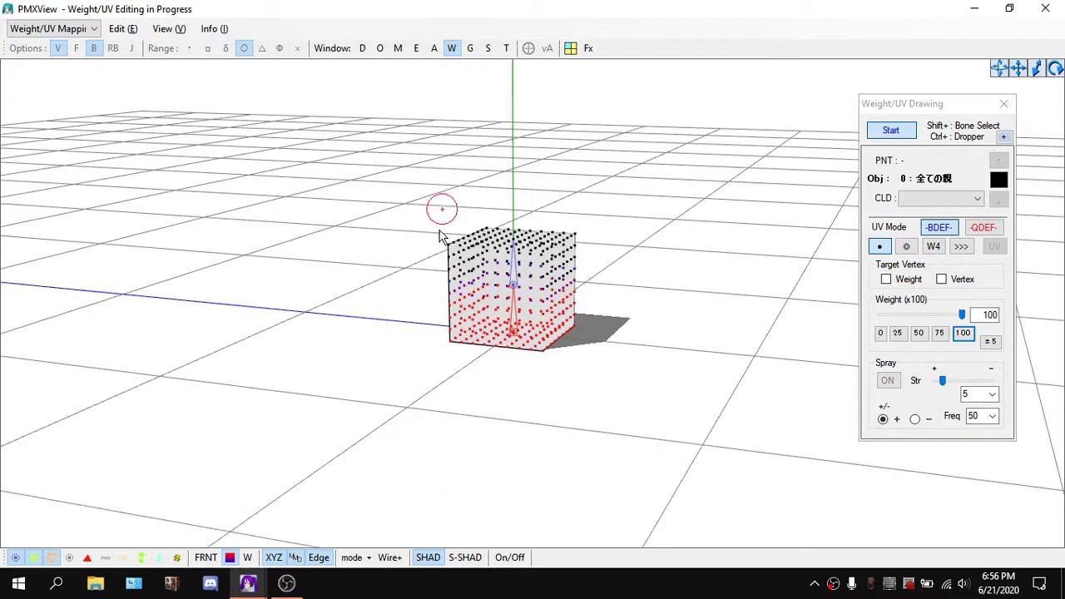
mouse_move(453, 252)
mouse_down()
mouse_move(585, 247)
mouse_move(478, 243)
mouse_move(532, 275)
mouse_move(596, 279)
mouse_up()
key(ctrl+z)
Switch weight drawing to the gradient Range mode and set its direction to downward.
click(962, 246)
scroll(667, 308, up, 5)
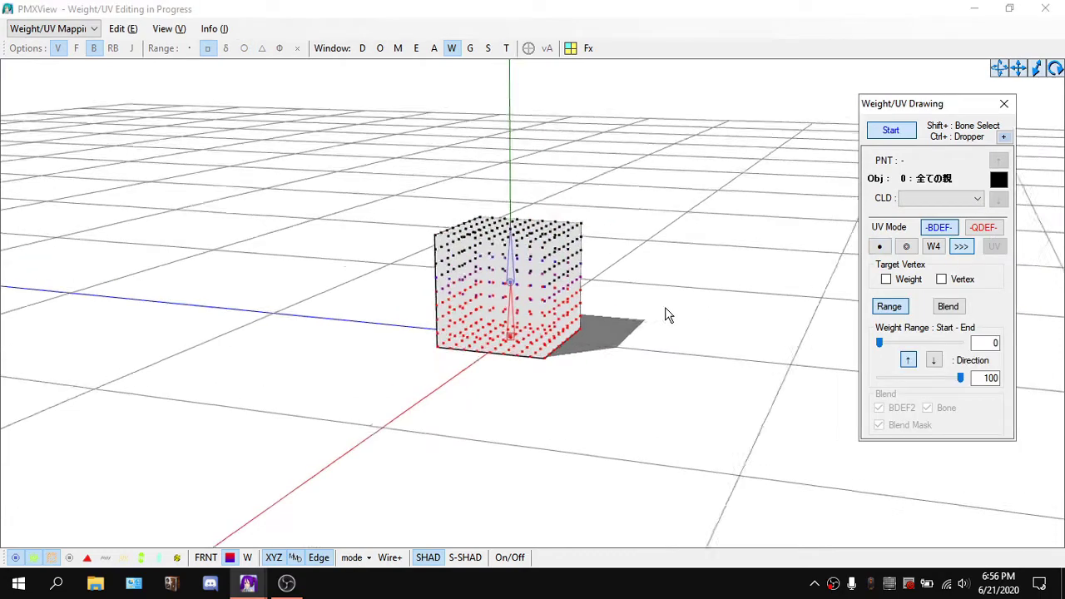
scroll(667, 306, up, 3)
click(934, 360)
right_drag(793, 334, 709, 339)
scroll(738, 325, down, 3)
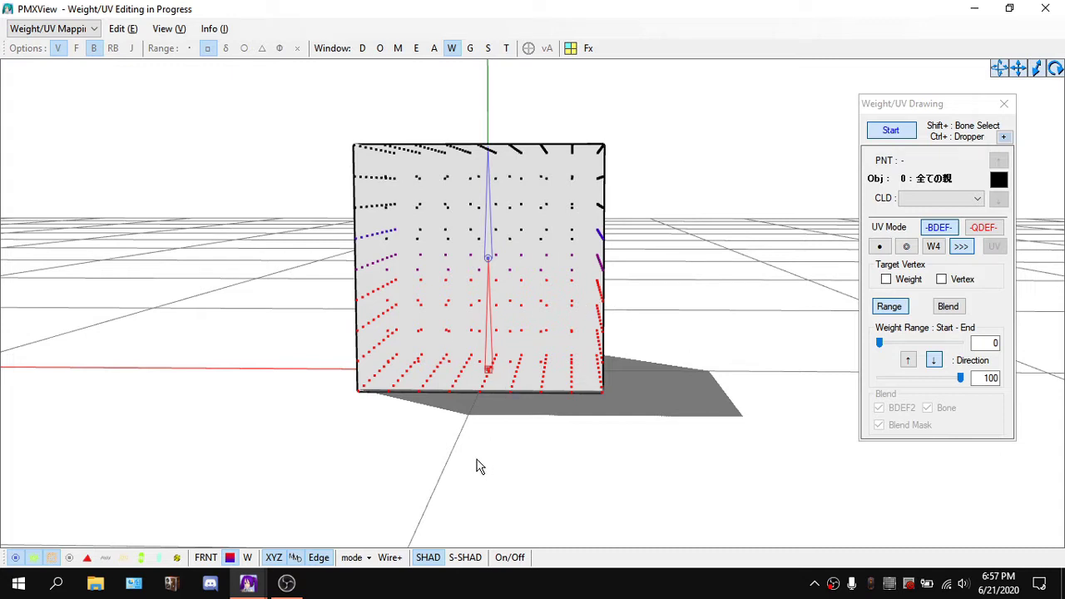
Try drawing a weight gradient line across the cube with a range of 0 to 100.
right_drag(477, 459, 480, 456)
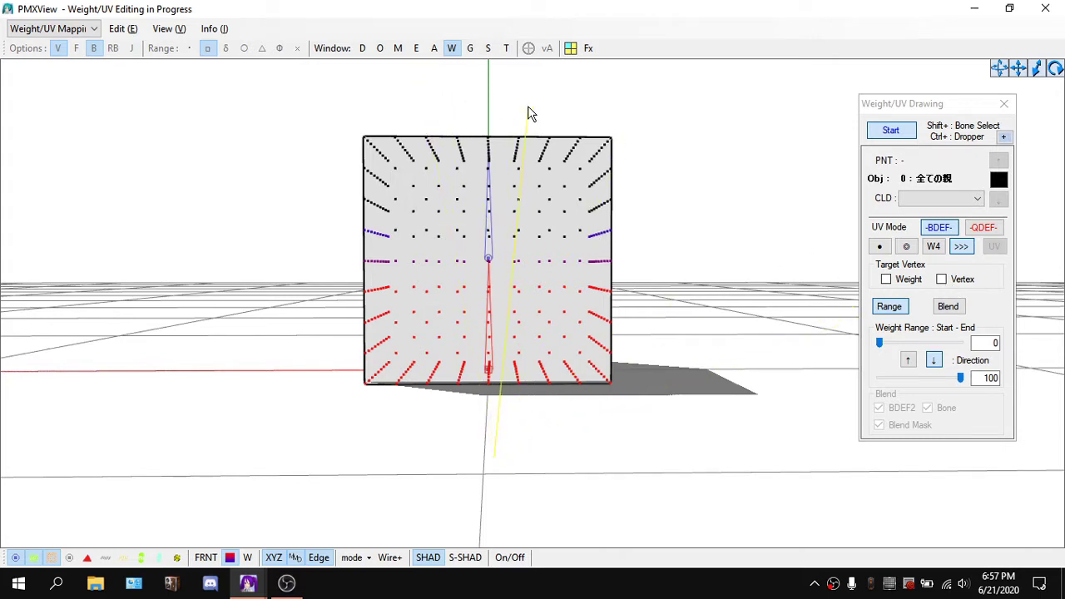
click(788, 460)
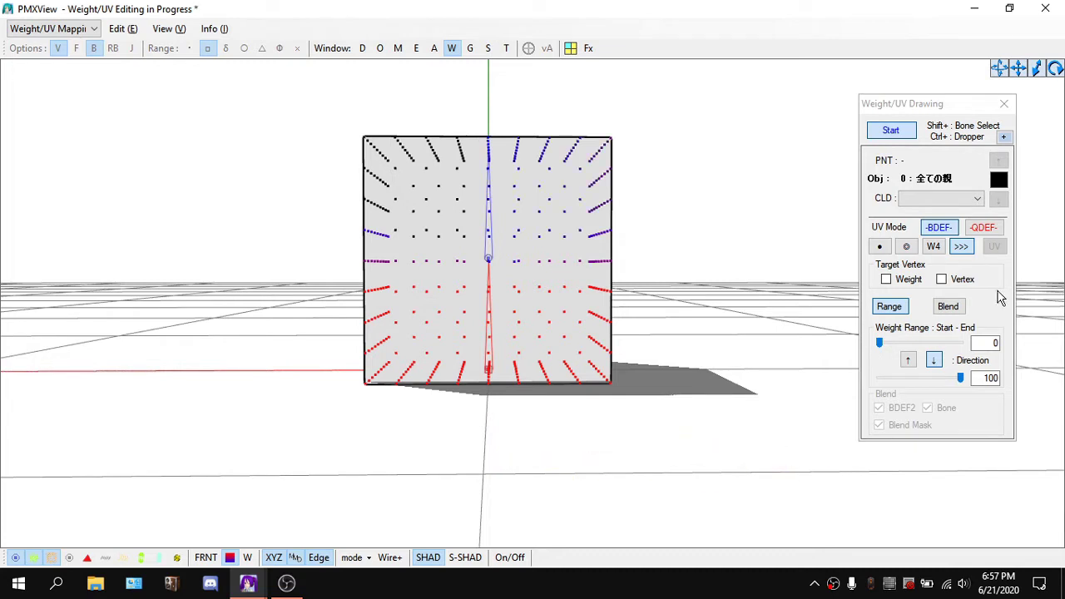
click(989, 344)
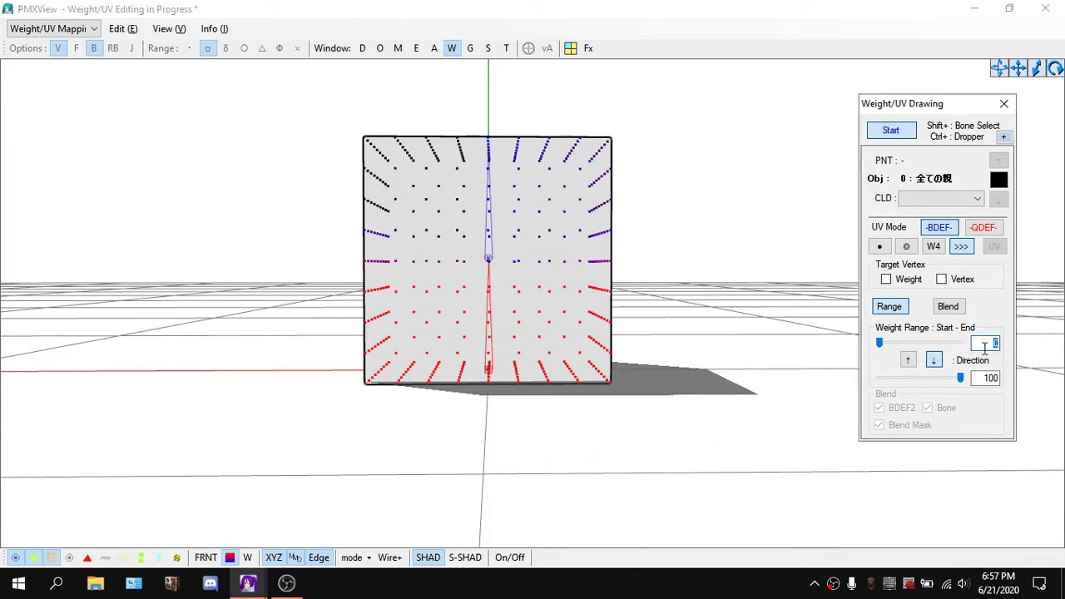
click(994, 342)
click(989, 379)
mouse_move(704, 337)
right_down()
mouse_move(679, 332)
mouse_move(682, 348)
right_up()
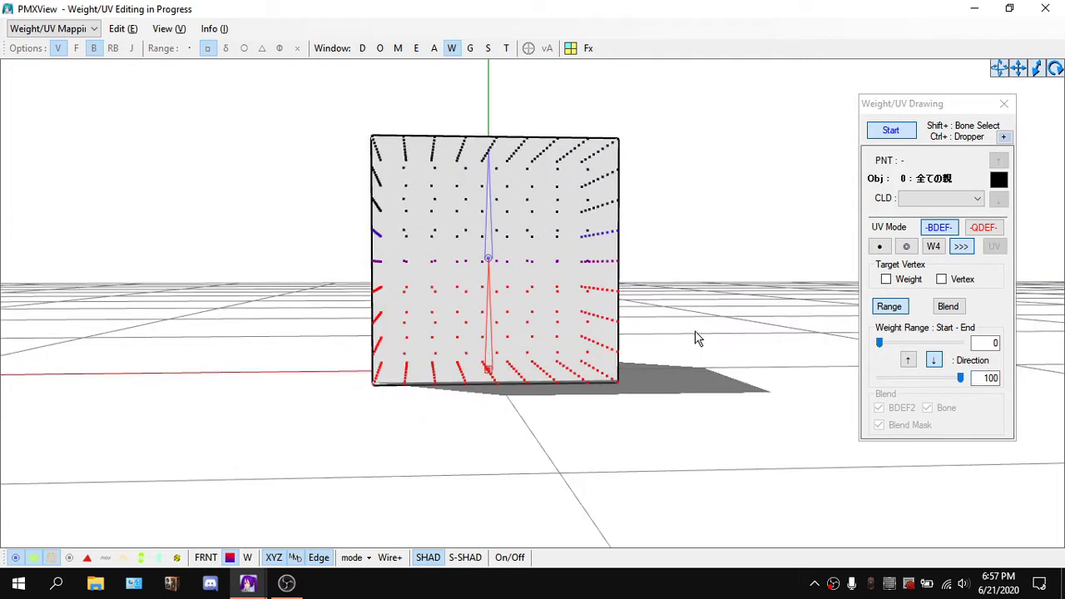
Apply a downward 0 to 100 weight gradient along a vertical line from below the cube to above its upper edge.
click(935, 361)
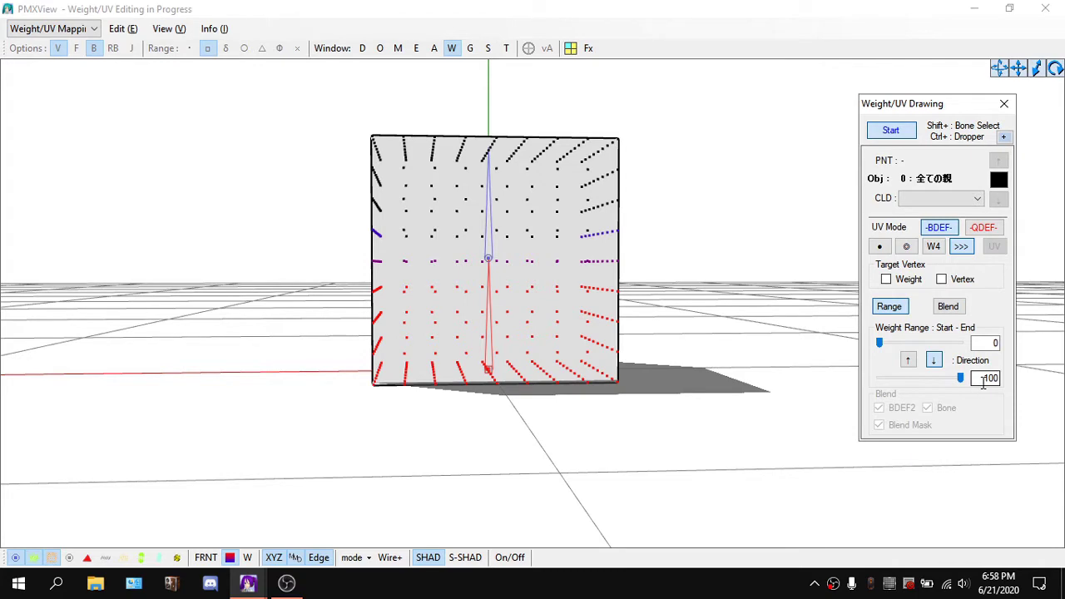
right_drag(582, 455, 558, 457)
mouse_move(479, 438)
mouse_down()
mouse_move(499, 292)
mouse_move(468, 150)
mouse_move(471, 79)
mouse_move(489, 75)
mouse_move(381, 392)
mouse_move(528, 427)
mouse_move(448, 447)
mouse_move(464, 444)
mouse_move(488, 119)
mouse_move(483, 95)
mouse_move(468, 99)
mouse_move(471, 78)
mouse_move(525, 73)
mouse_move(474, 98)
mouse_move(477, 85)
mouse_up()
right_drag(479, 90, 662, 173)
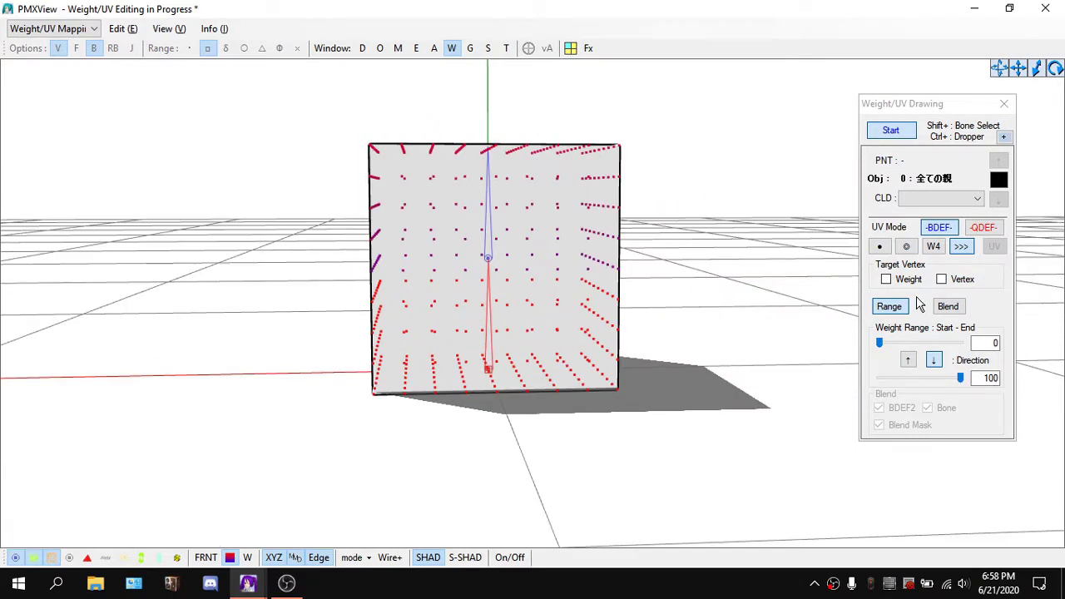
click(879, 246)
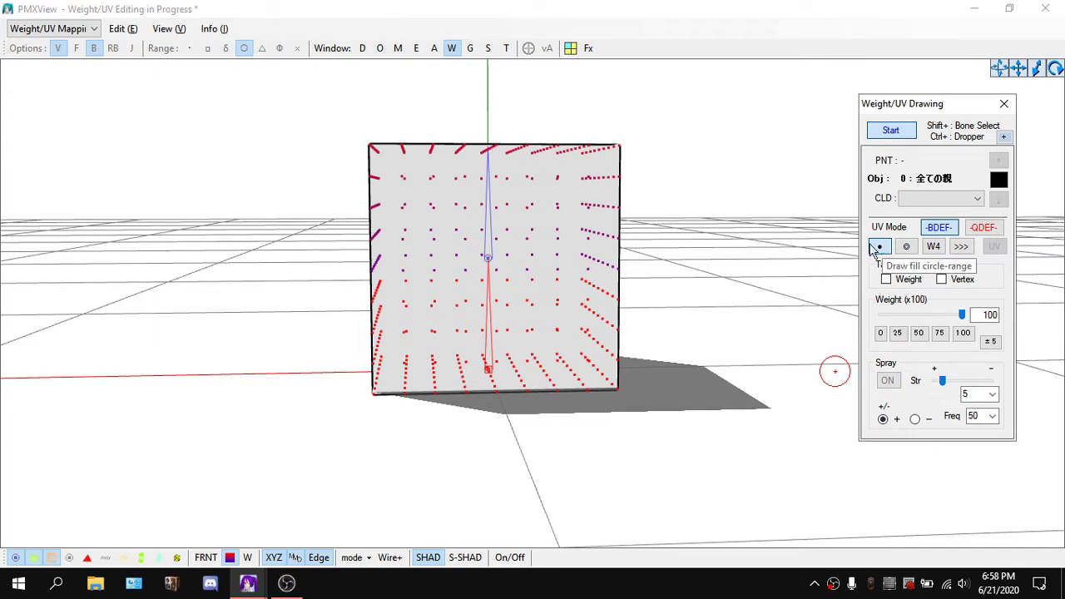
scroll(594, 176, down, 3)
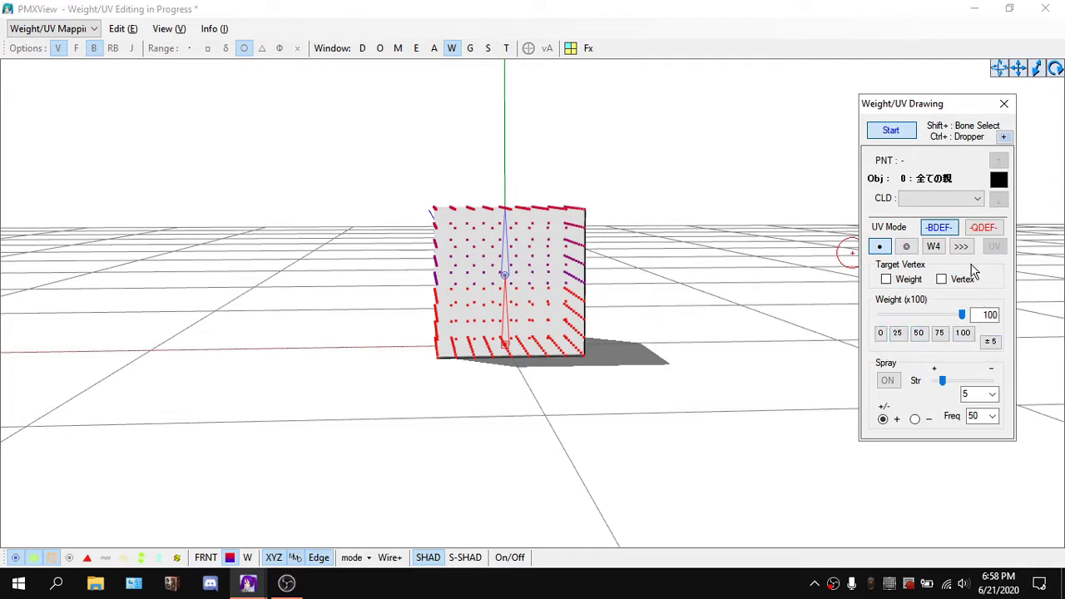
click(962, 252)
scroll(635, 214, up, 3)
right_drag(682, 202, 617, 235)
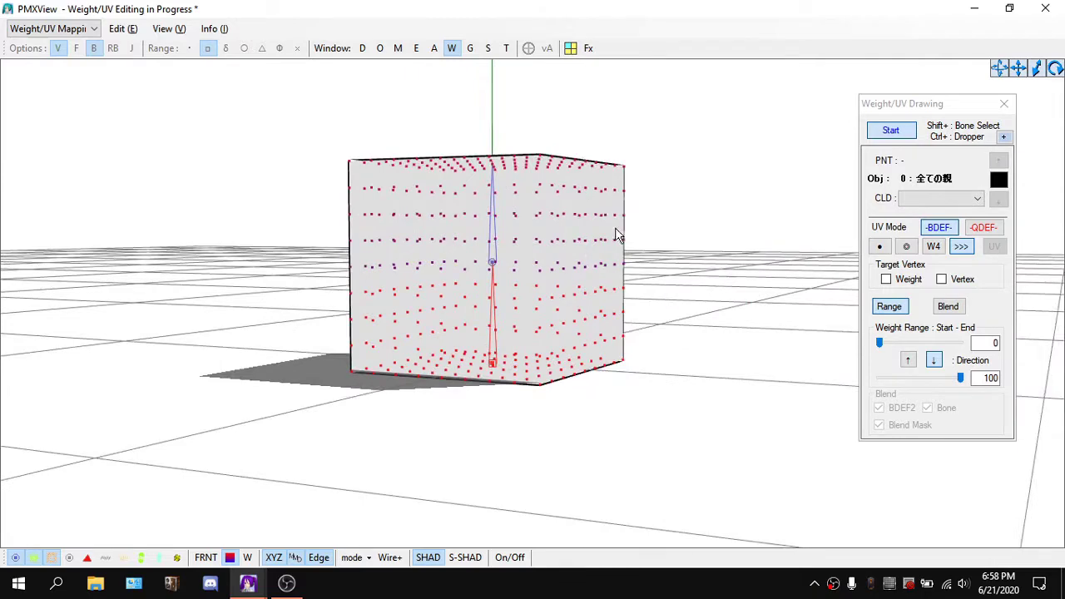
Switch to the fill circle brush, try weights of 100, 75 and 50 on the cube, and return the weight to 100.
click(879, 246)
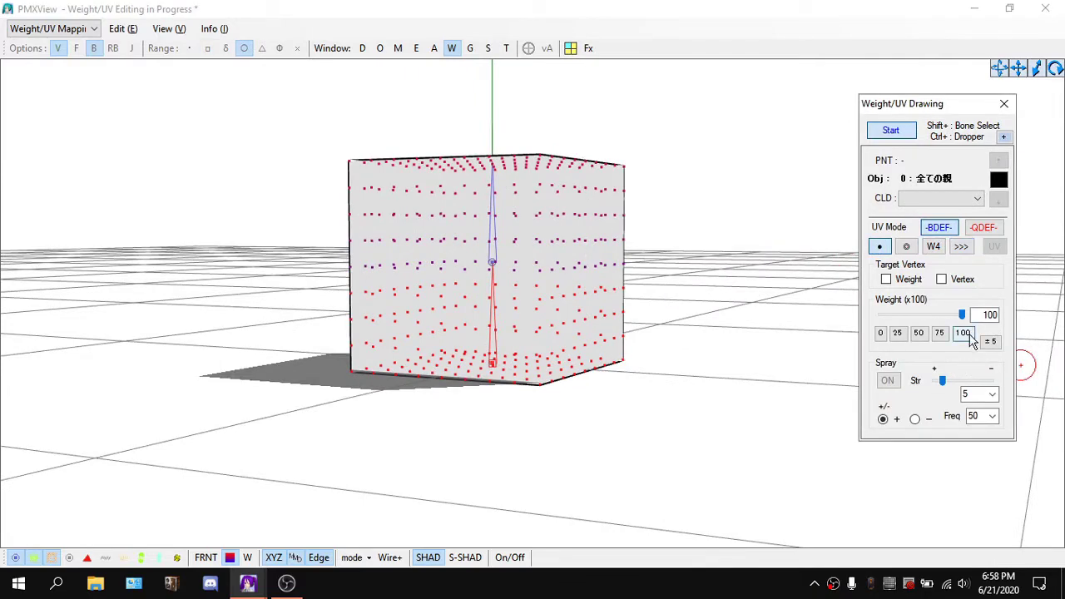
click(963, 333)
scroll(516, 267, up, 5)
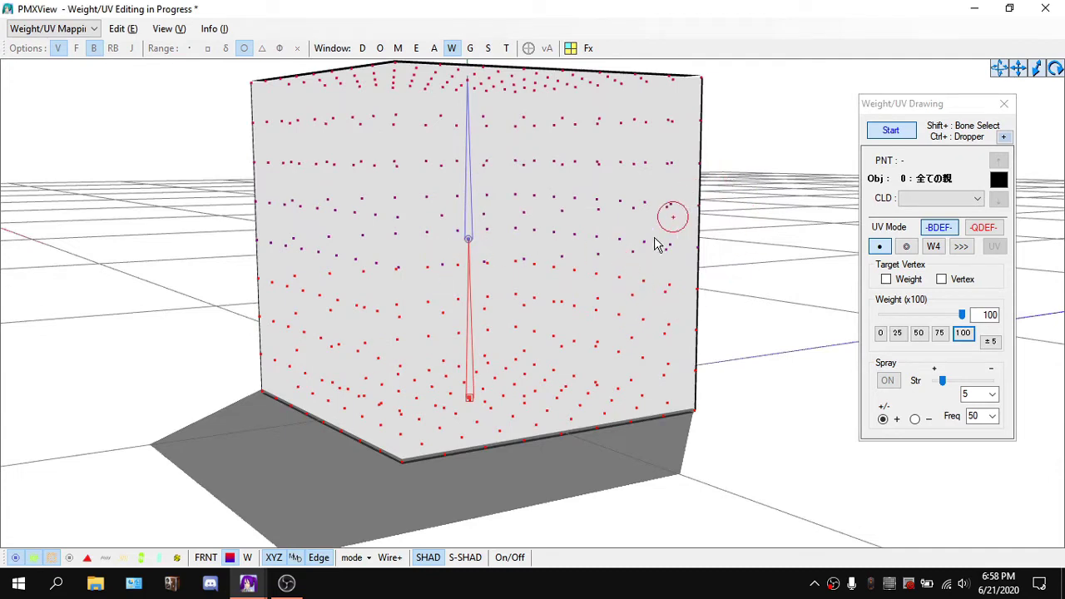
scroll(574, 109, down, 5)
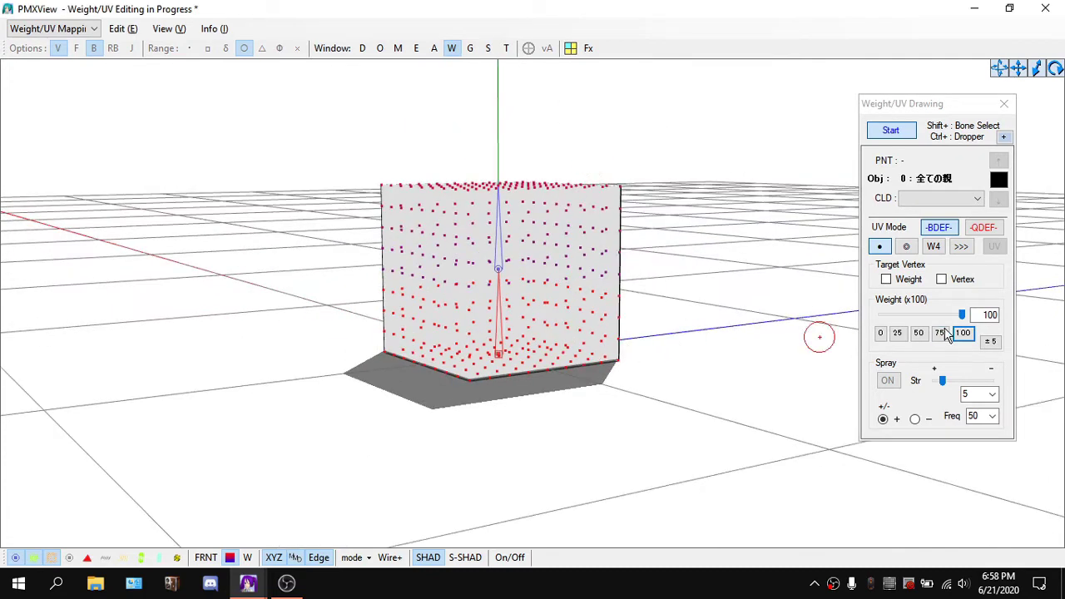
click(940, 333)
scroll(625, 288, up, 5)
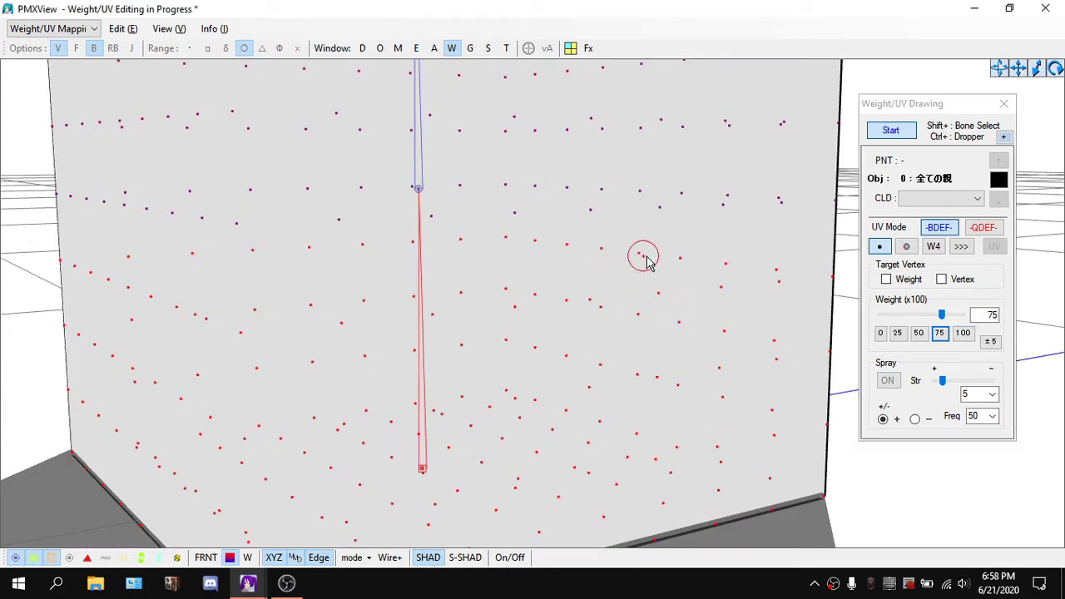
click(919, 332)
scroll(560, 177, down, 5)
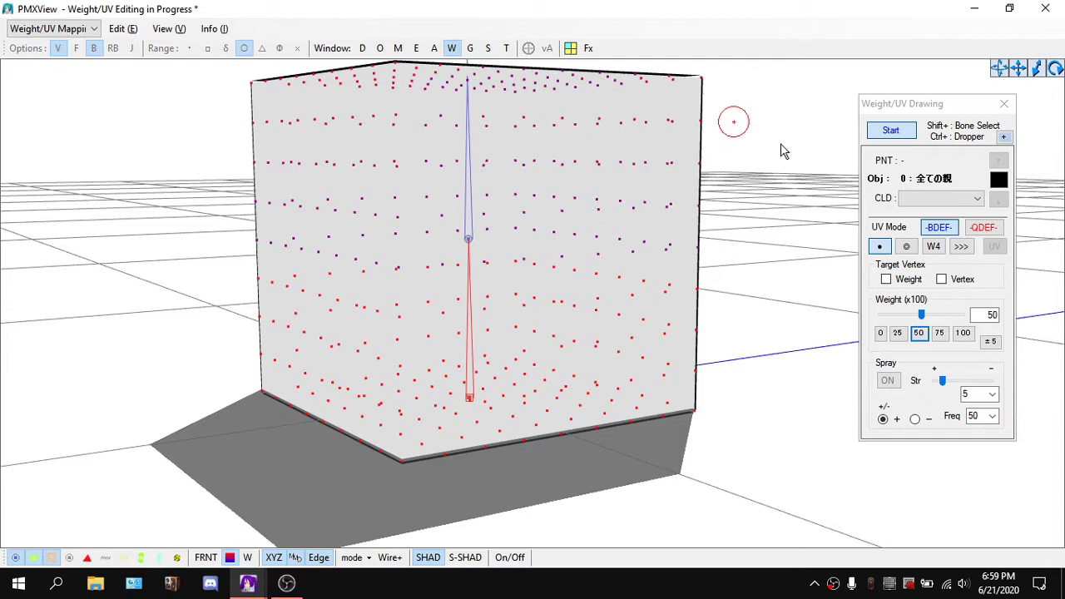
click(961, 336)
right_drag(594, 169, 641, 160)
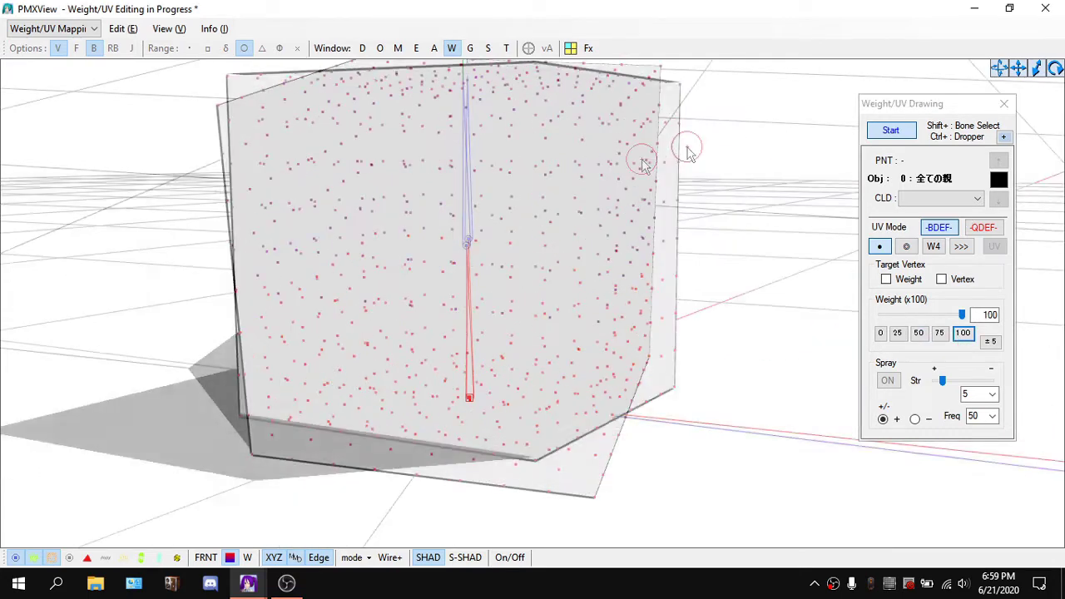
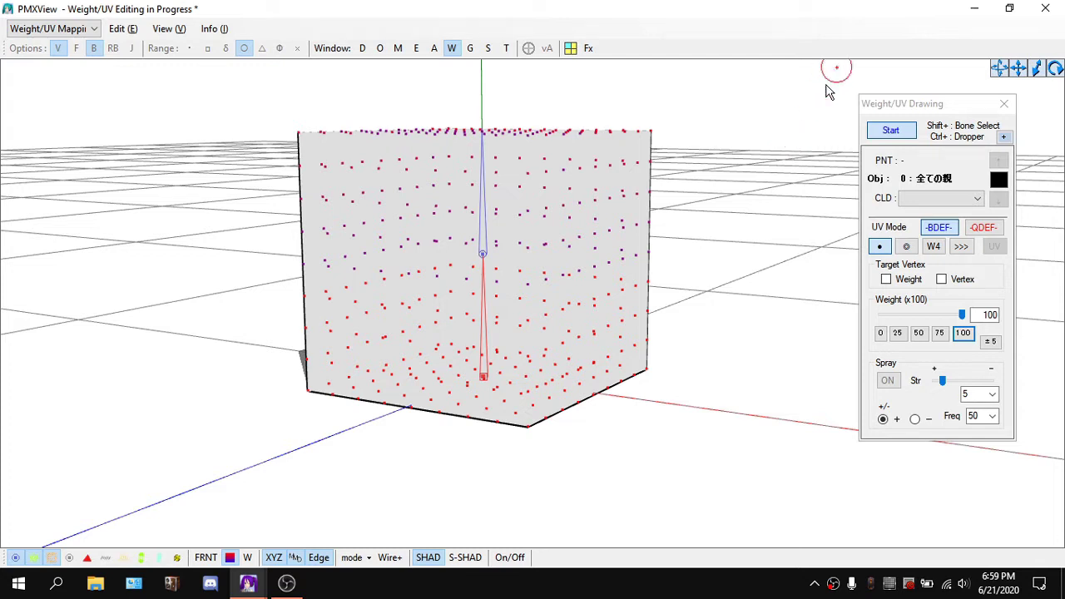
Set the model display mode to Weight and undo the weight changes made to the cube.
click(353, 558)
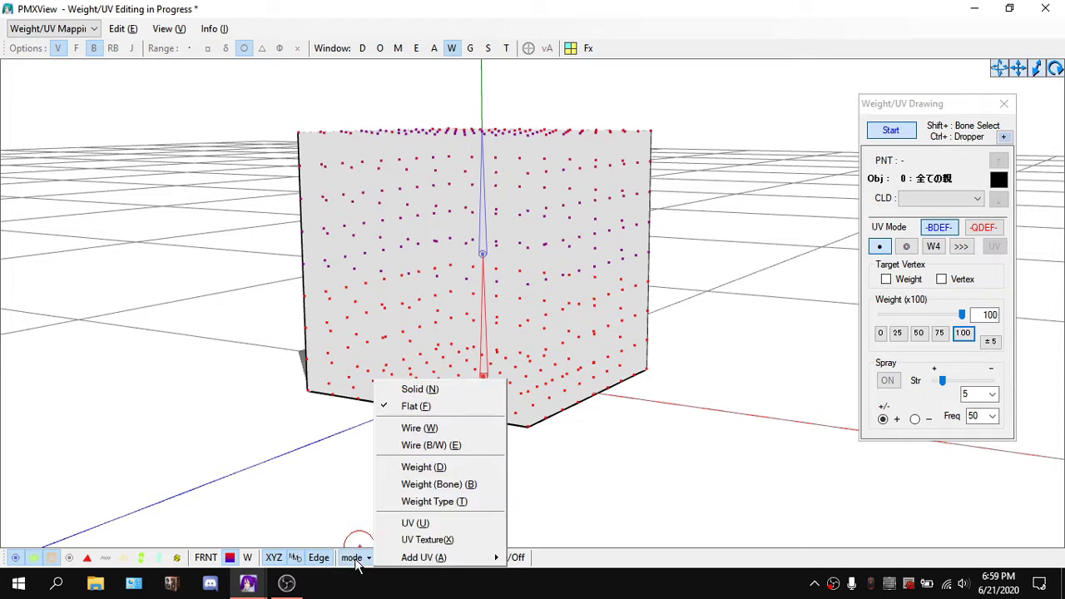
click(483, 468)
right_drag(634, 404, 610, 321)
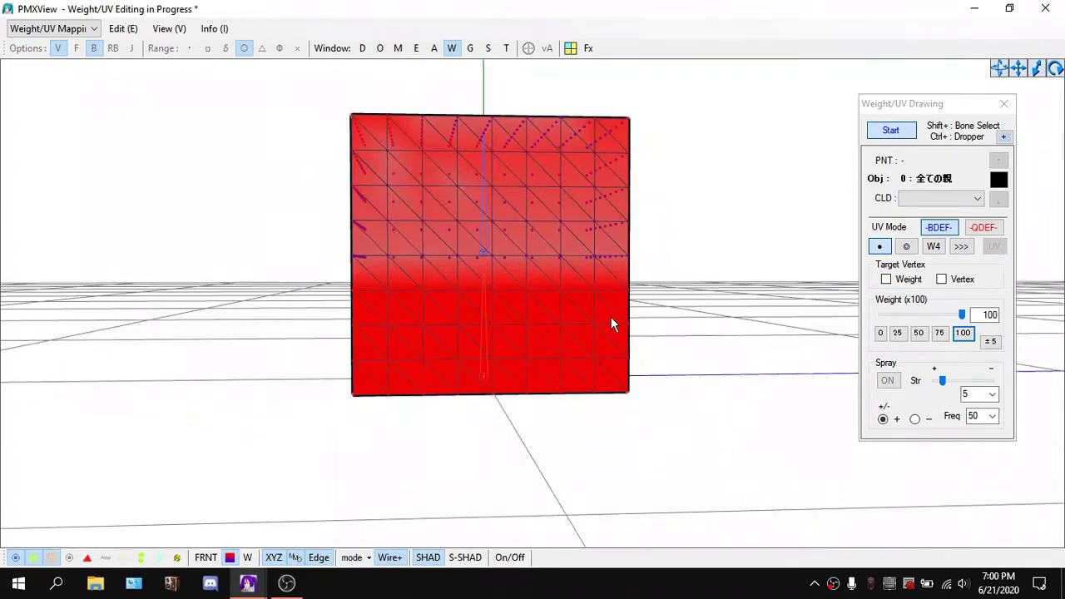
key(ctrl+z)
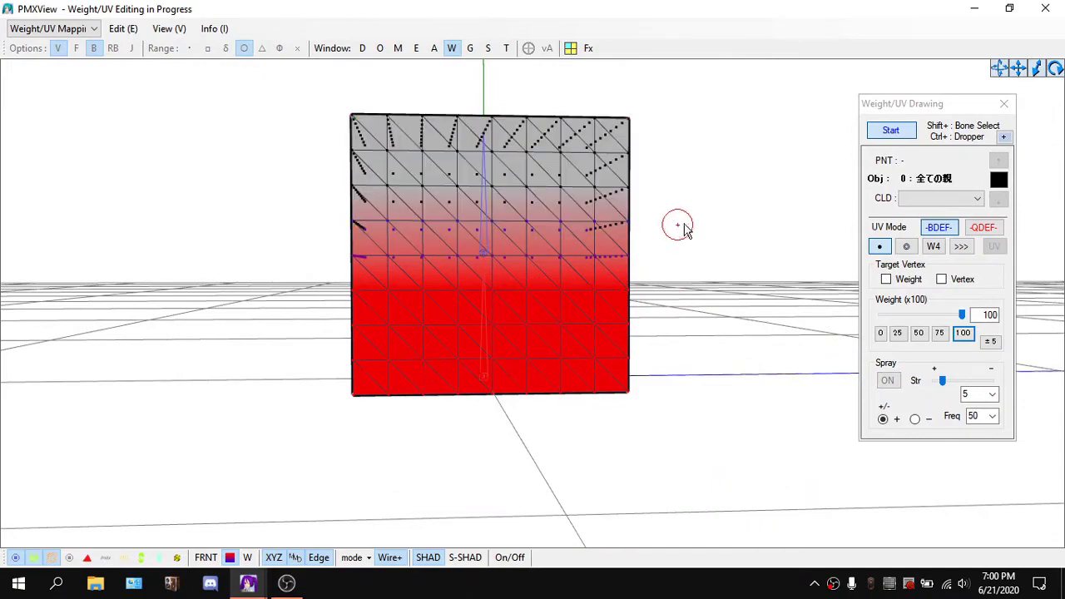
Select the upper bone as the target bone for weight drawing.
mouse_move(685, 223)
right_down()
mouse_move(582, 228)
mouse_move(623, 226)
right_up()
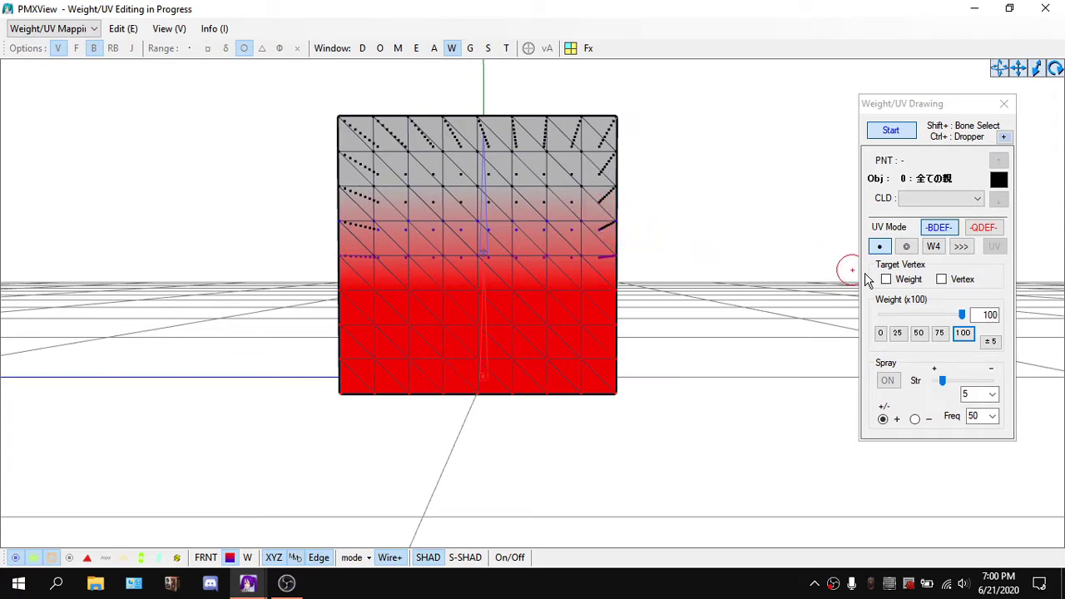
right_drag(749, 309, 629, 264)
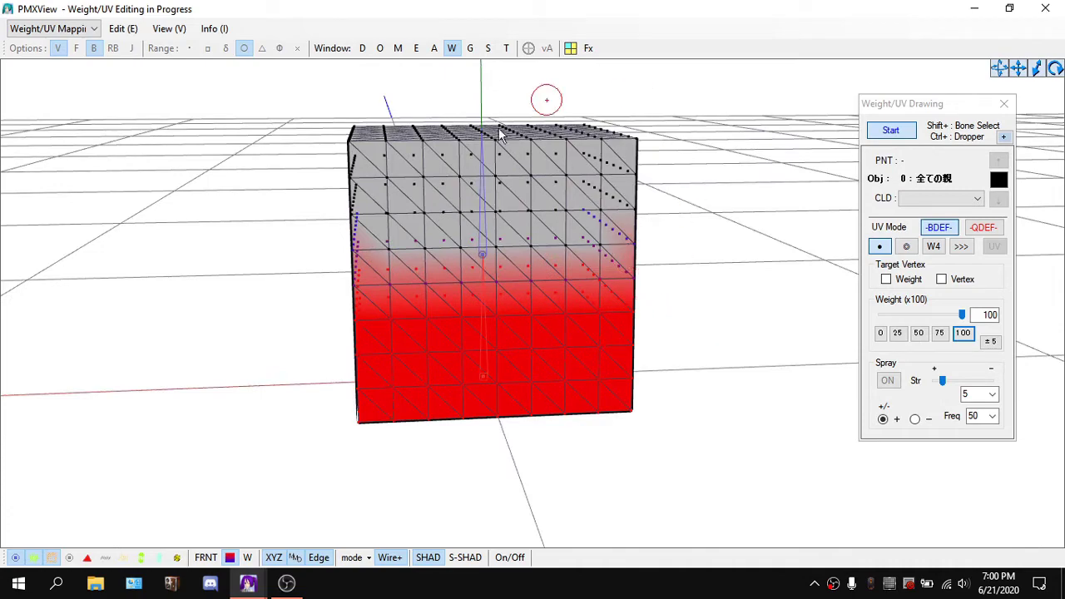
shift+click(486, 260)
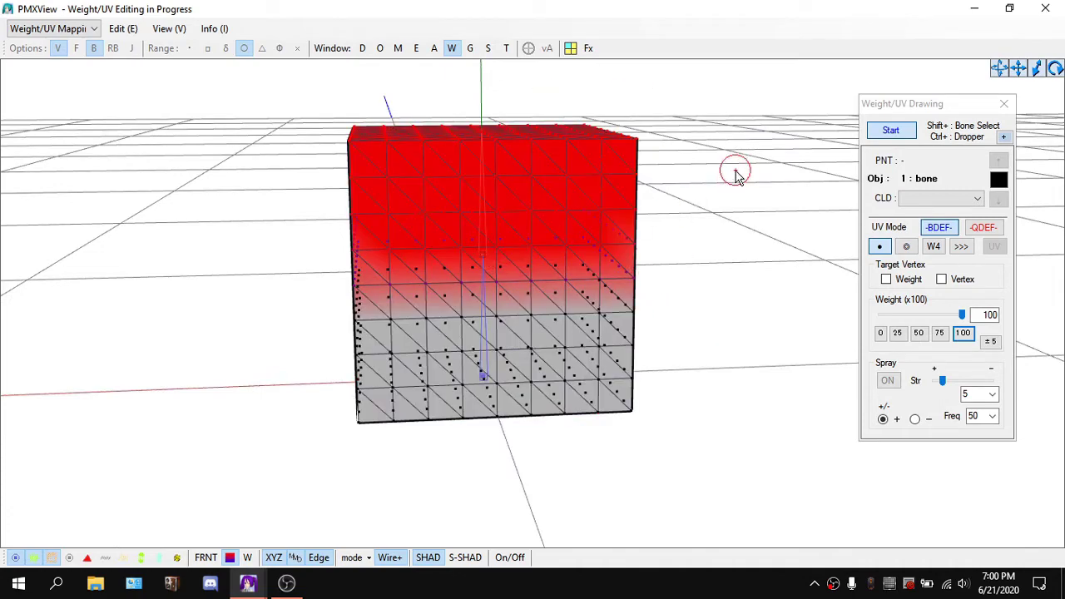
Set the drawing weight to 0 and examine the upper bone's weight distribution on all sides of the cube.
right_drag(737, 173, 635, 170)
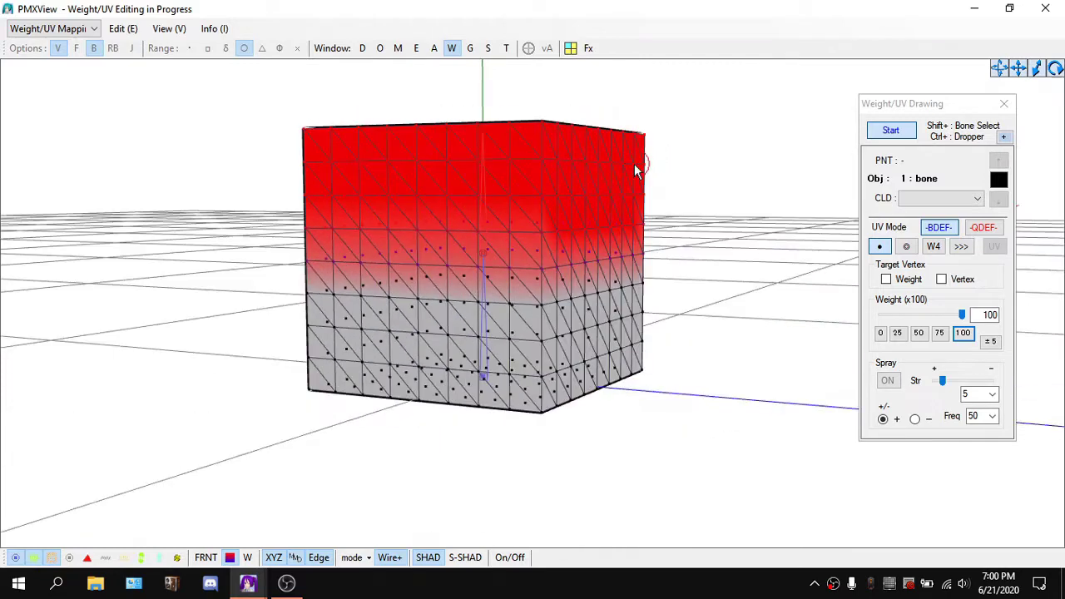
click(958, 339)
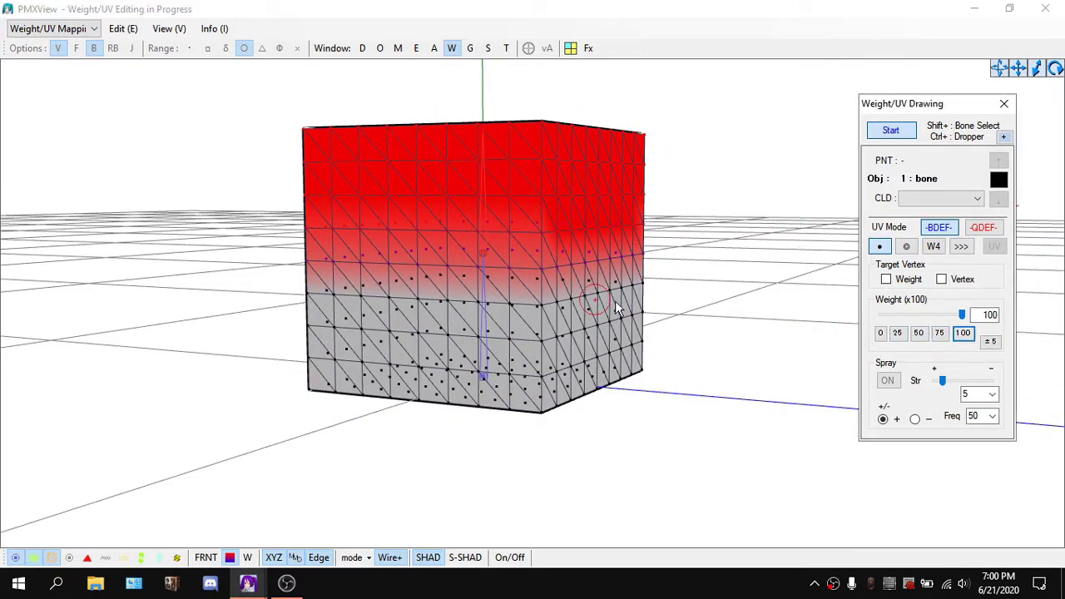
right_drag(654, 161, 695, 175)
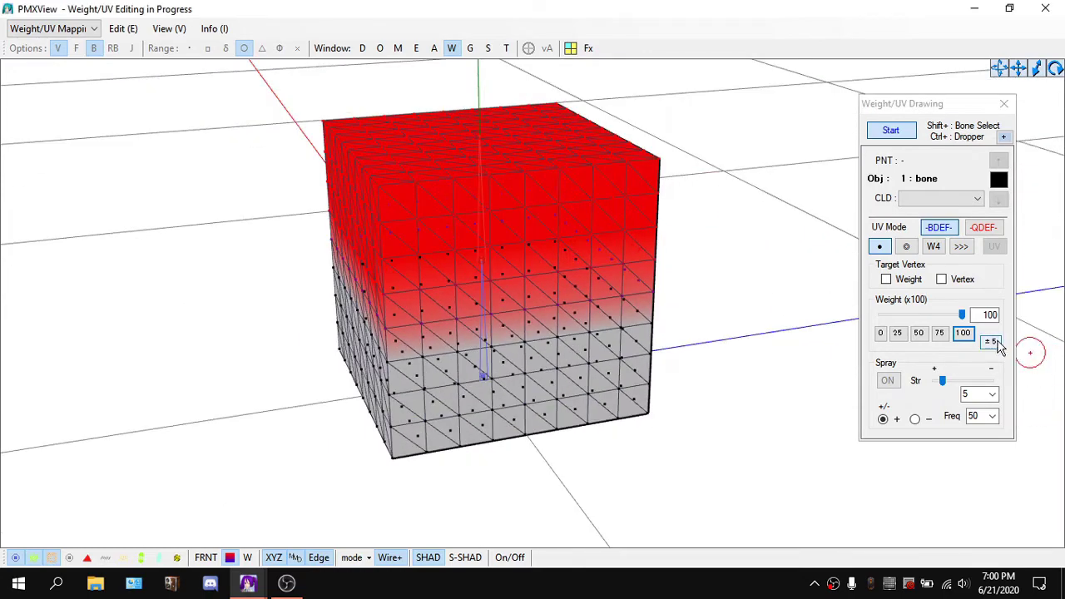
click(963, 336)
right_drag(616, 174, 534, 137)
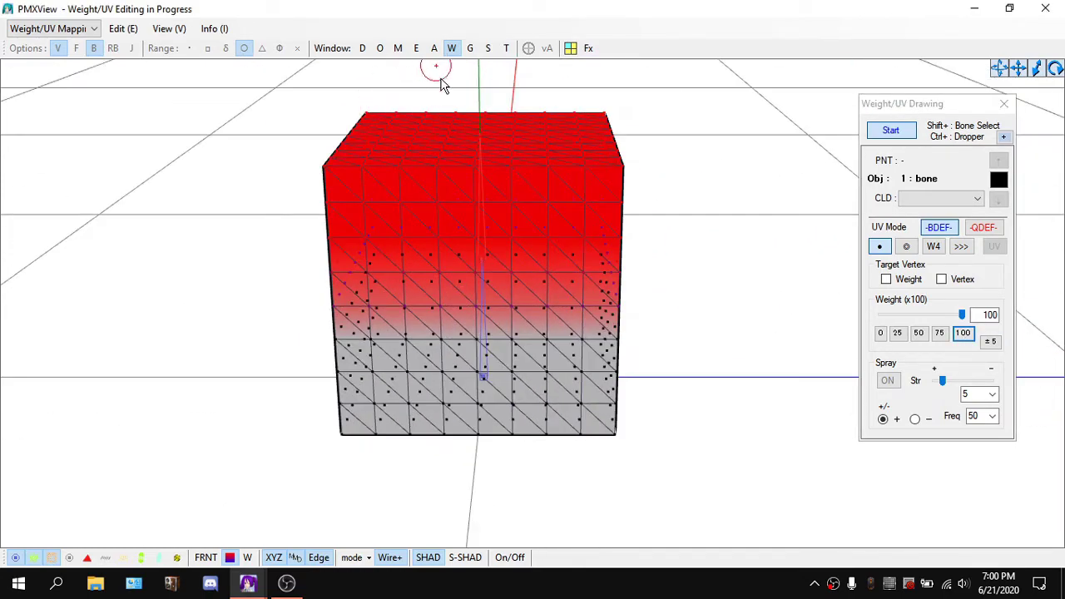
click(880, 333)
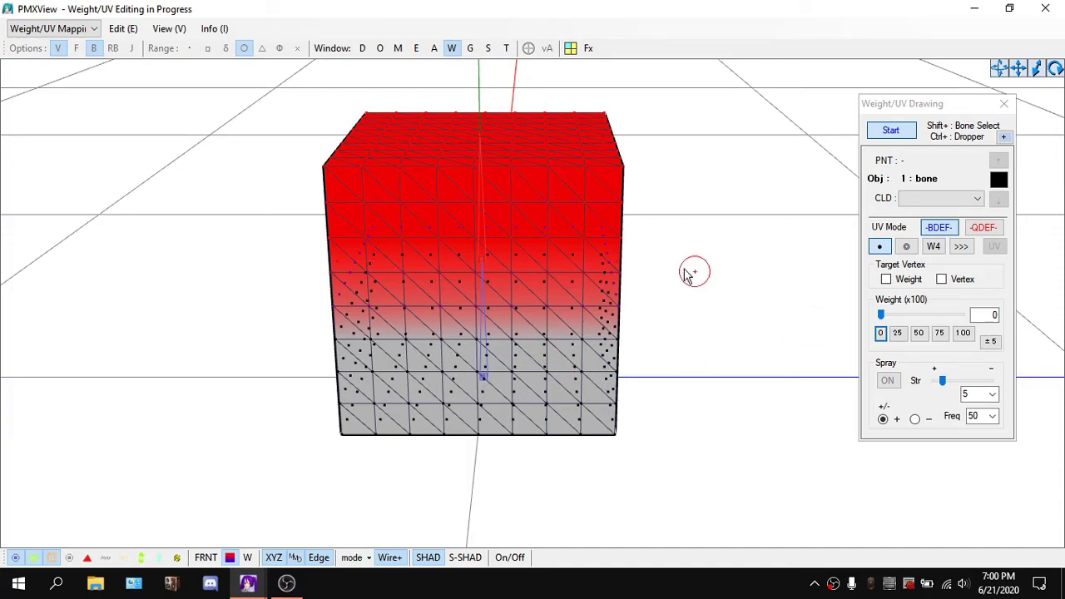
right_drag(691, 271, 434, 235)
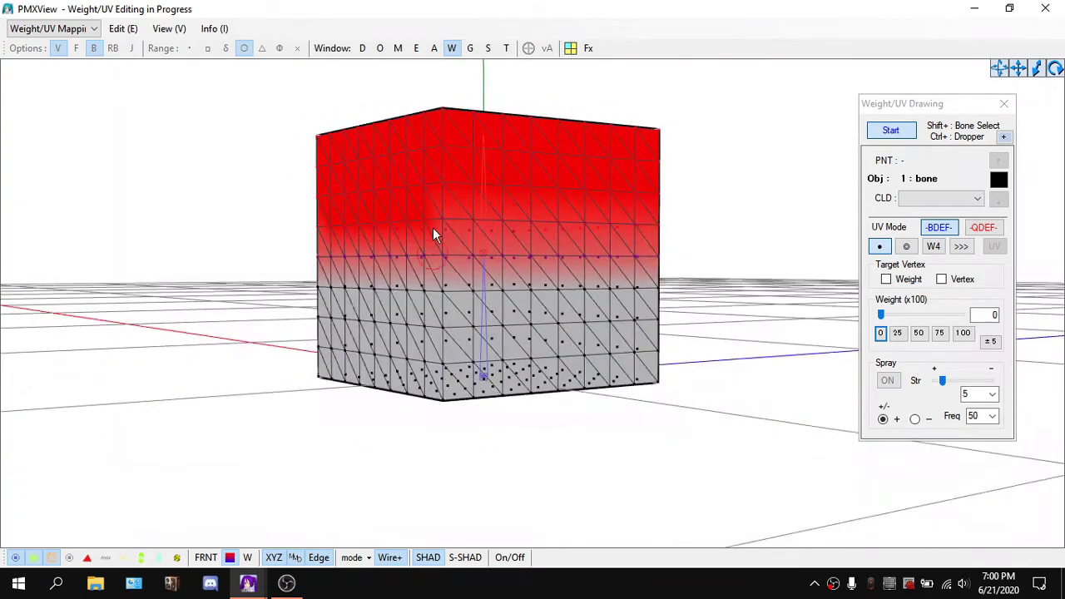
right_drag(729, 260, 683, 236)
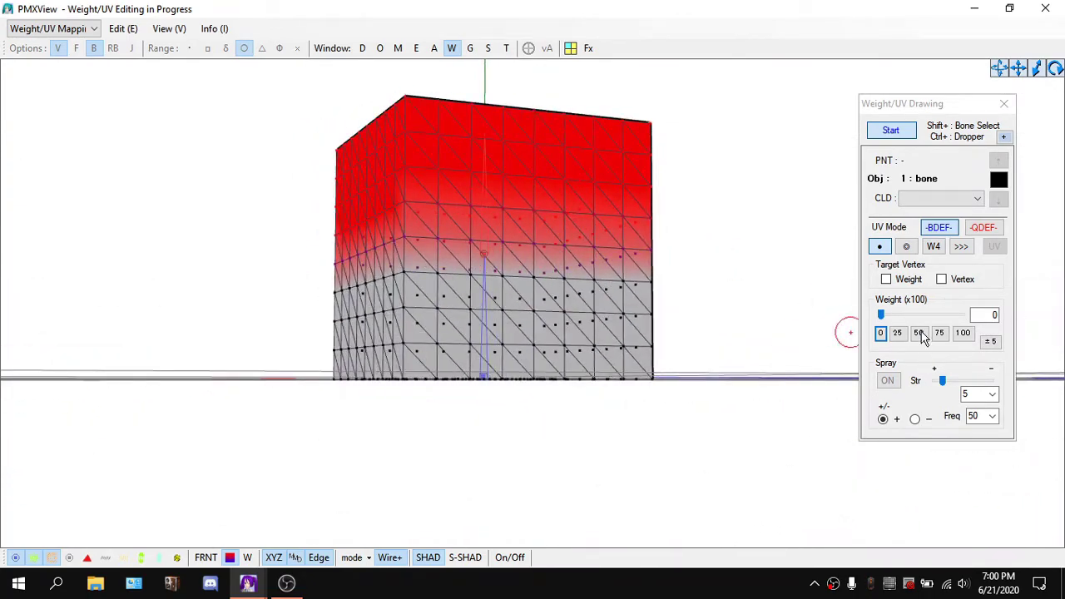
right_drag(799, 336, 708, 300)
right_drag(690, 247, 722, 254)
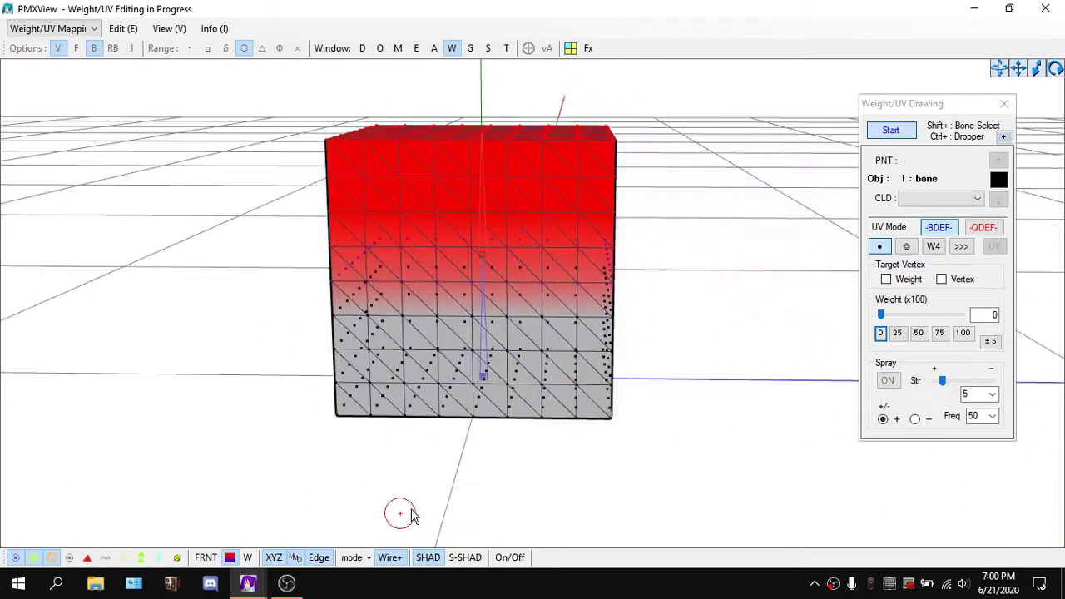
Reapply the Weight model display mode and examine the gradient on the cube's other sides.
click(368, 557)
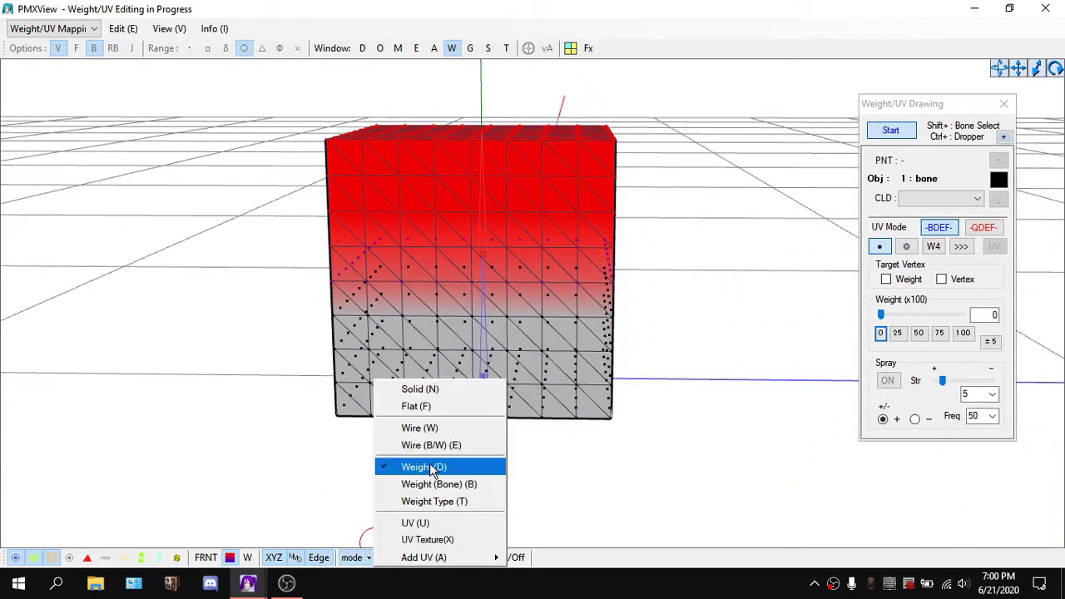
click(437, 468)
right_drag(684, 340, 641, 339)
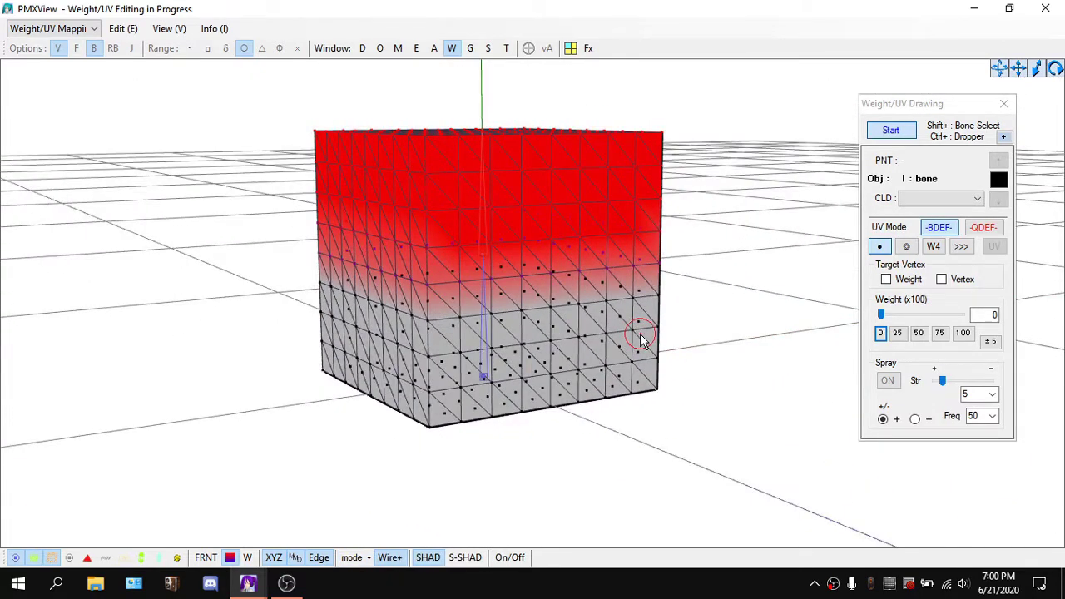
right_drag(664, 300, 627, 293)
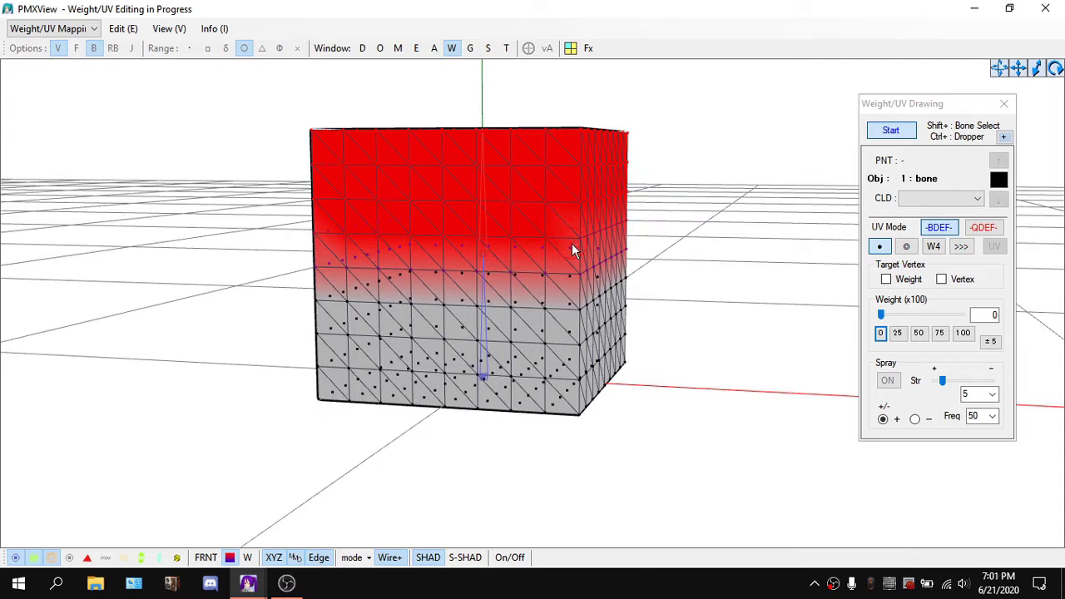
right_drag(727, 232, 679, 223)
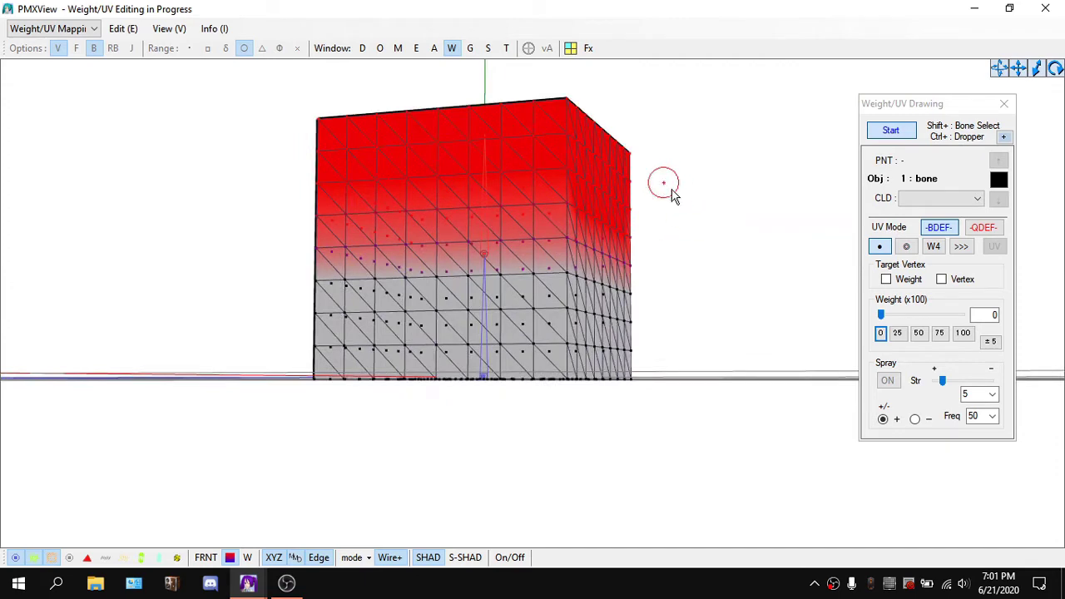
right_drag(663, 184, 673, 193)
Open TransformView, bring the cube to the middle of the view and set its model display mode to Weight.
click(506, 48)
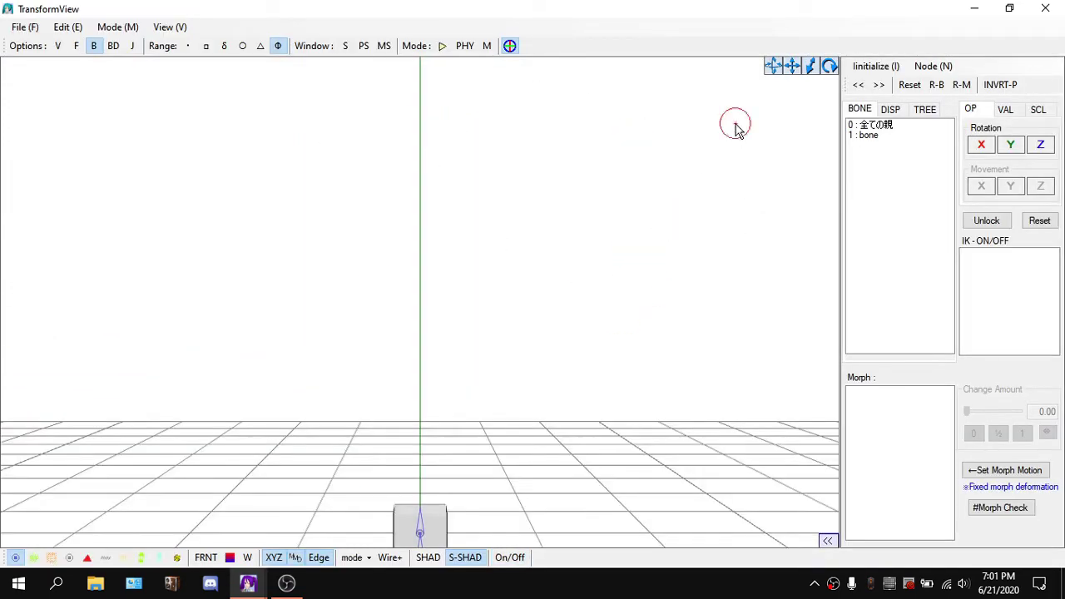
drag(792, 66, 545, 185)
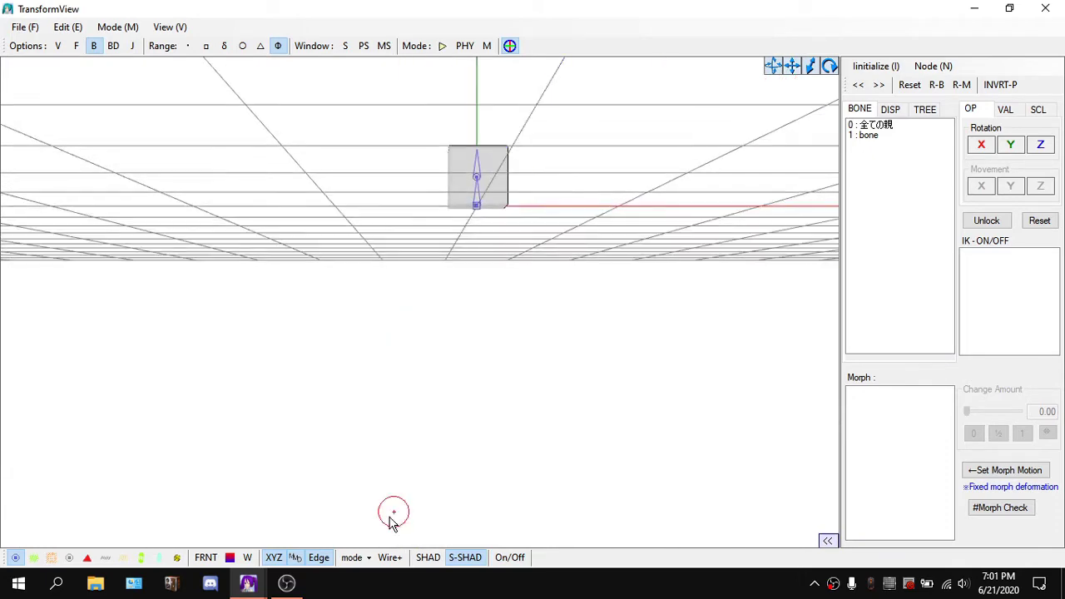
click(356, 558)
click(443, 472)
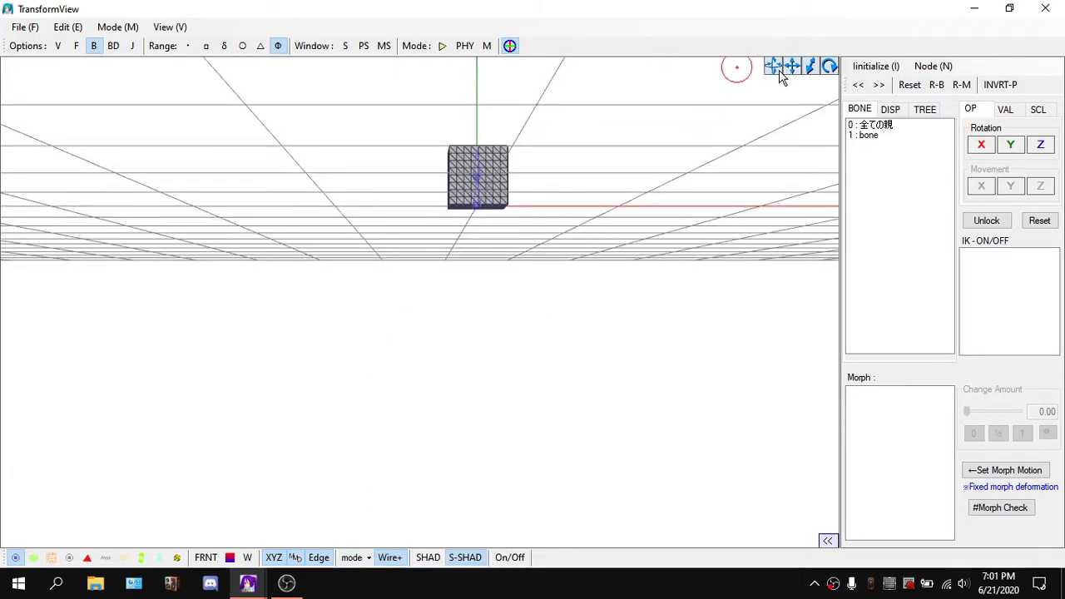
drag(782, 66, 496, 326)
Select the upper bone and rotate it about the Z axis to bend the cube's upper half sideways.
click(452, 314)
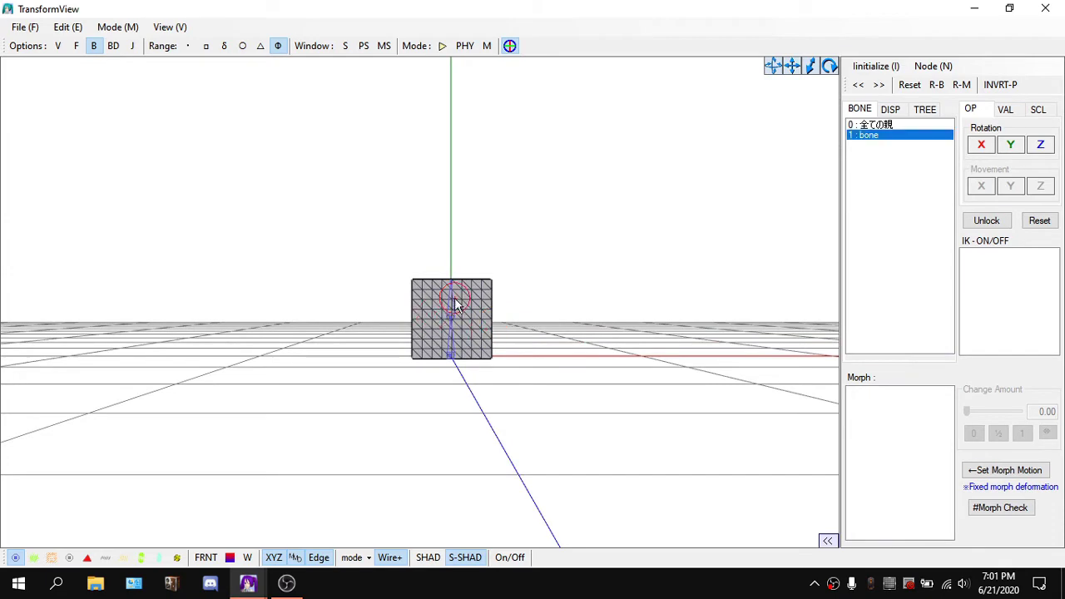
scroll(476, 300, up, 5)
scroll(481, 314, up, 3)
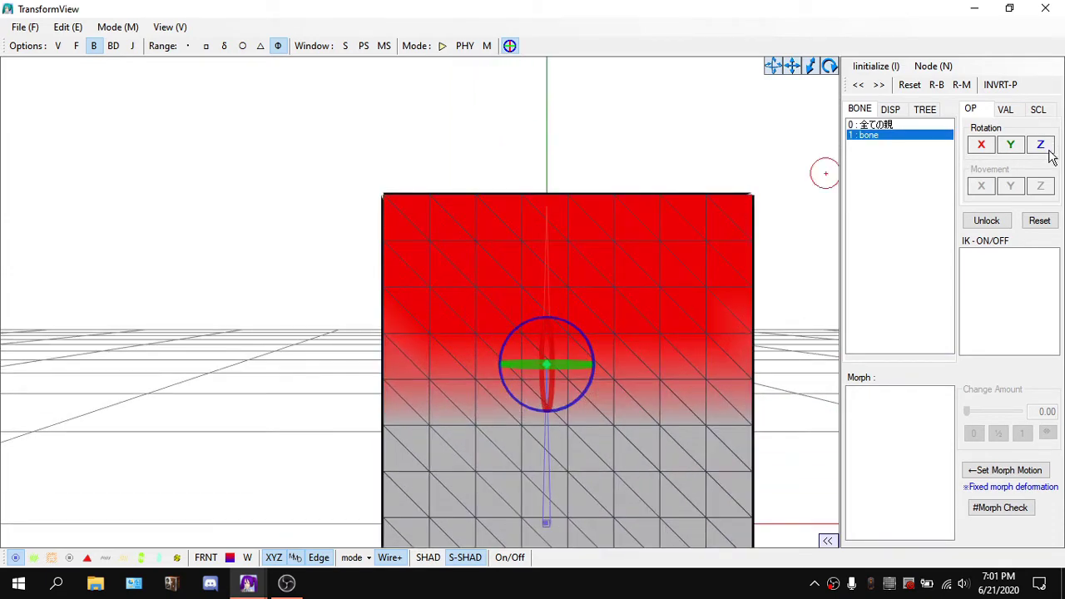
drag(1050, 151, 1049, 192)
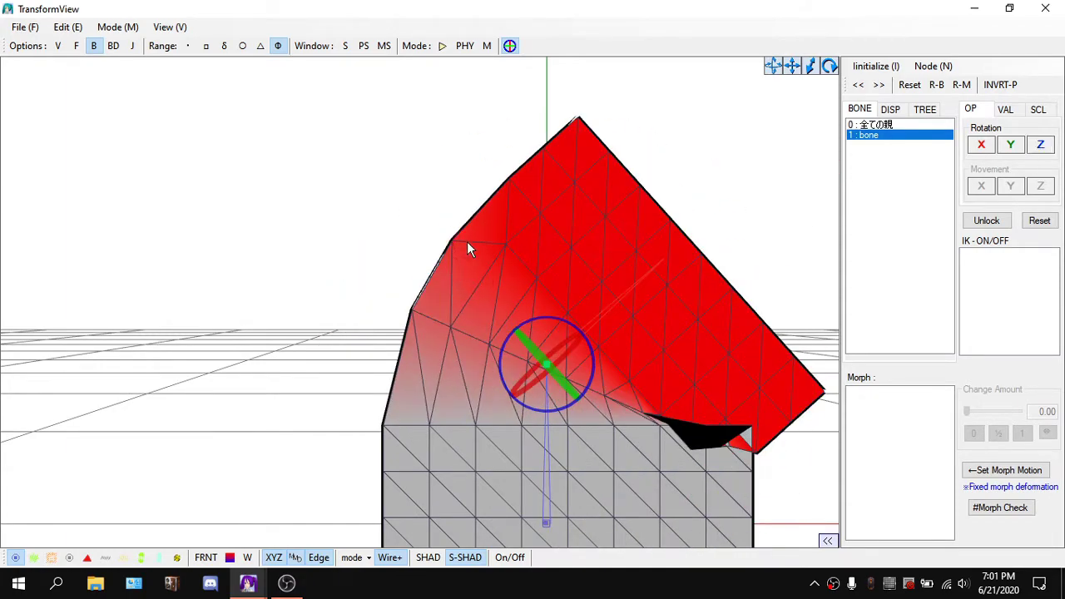
drag(467, 243, 548, 369)
Compare the painted weights on the cube in PMXView with the bent cube in TransformView.
key(alt+Tab)
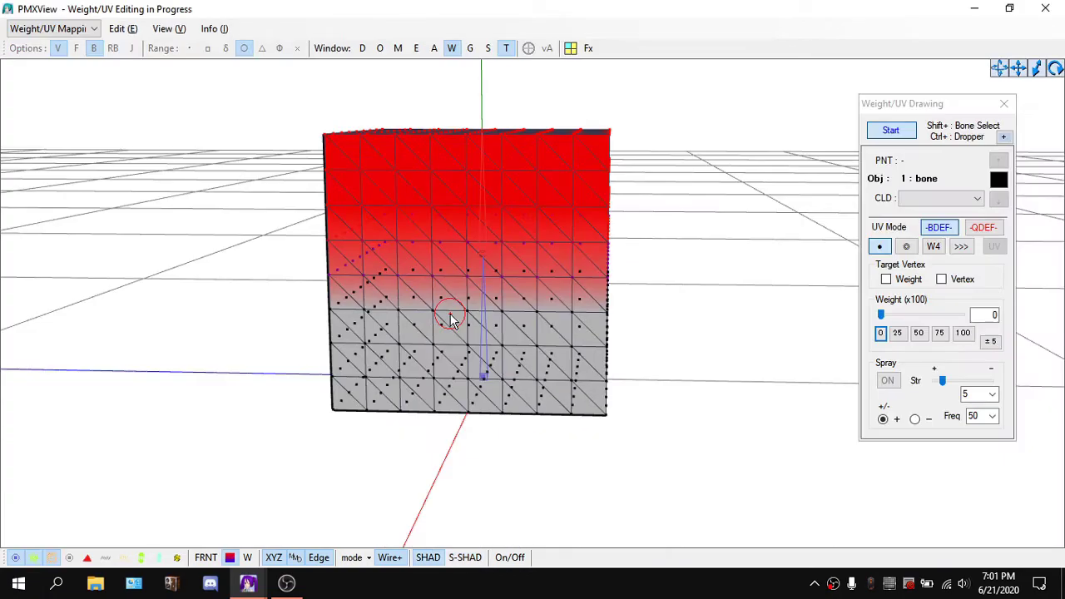
mouse_move(291, 259)
right_down()
mouse_move(342, 254)
mouse_move(307, 260)
right_up()
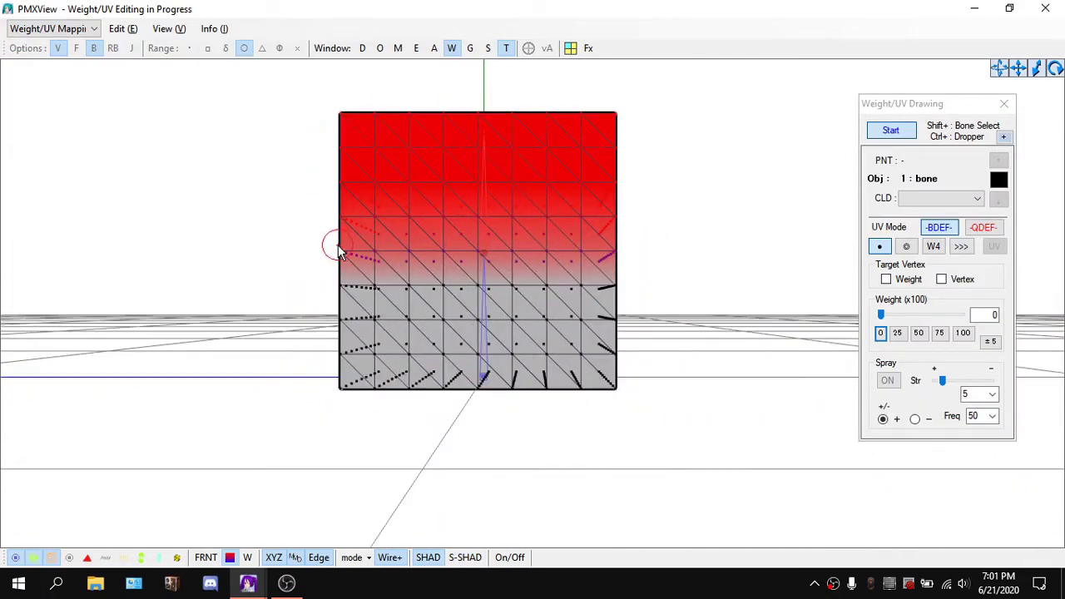
key(alt+Tab)
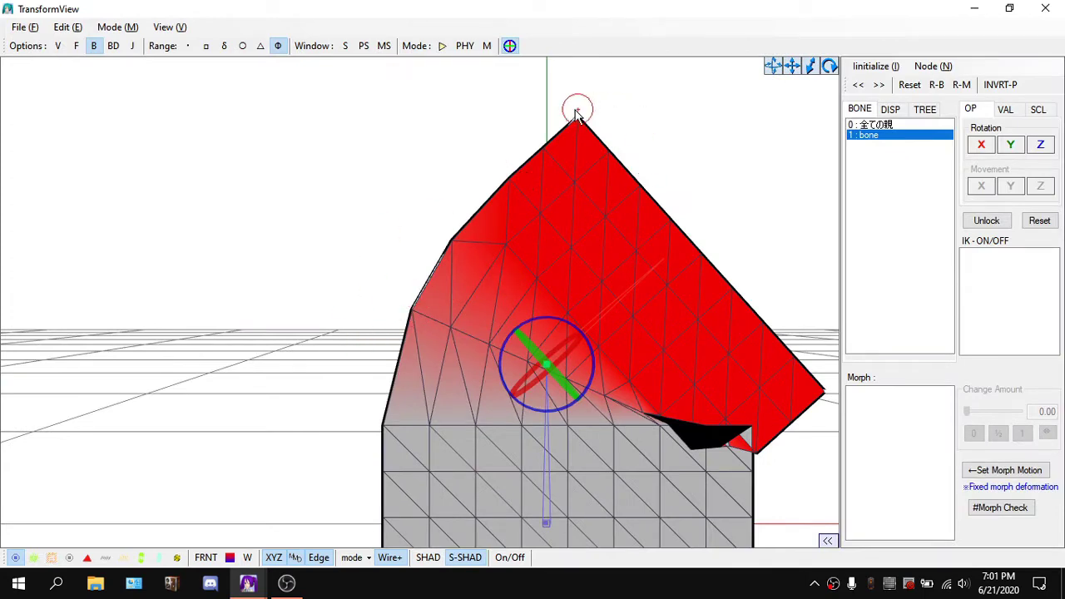
key(alt+Tab)
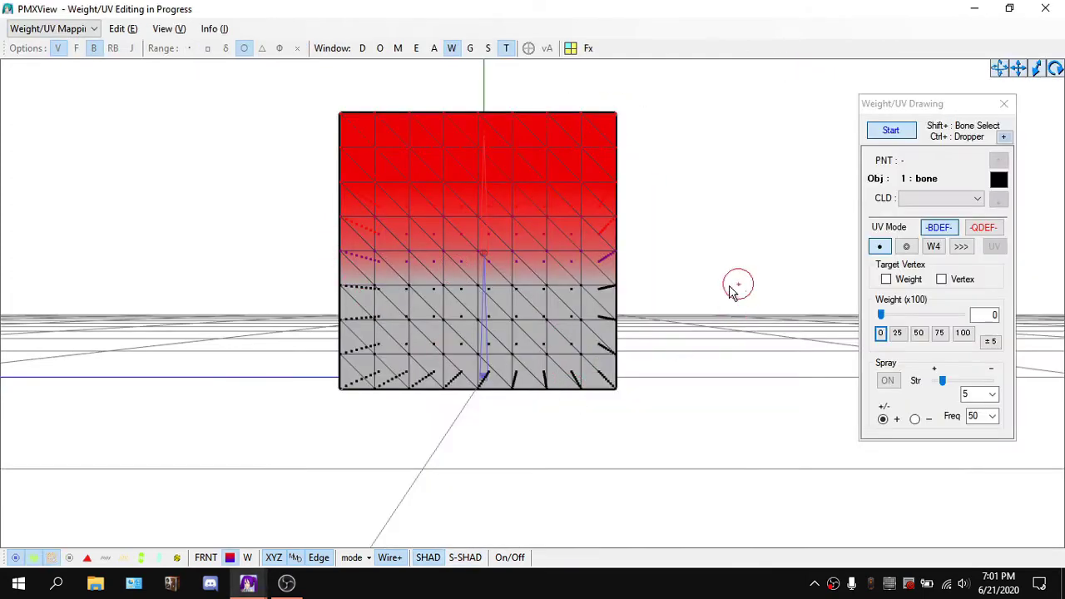
right_drag(737, 285, 668, 239)
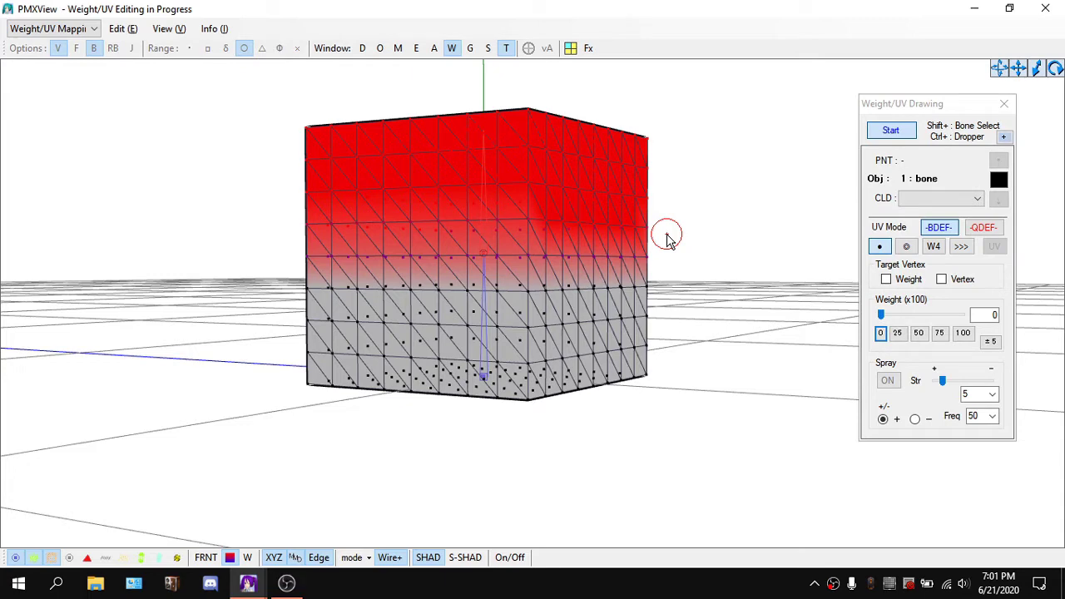
View the cube's vertex weight colours in Flat display mode, and return to Weight display to inspect the cube from above.
click(347, 555)
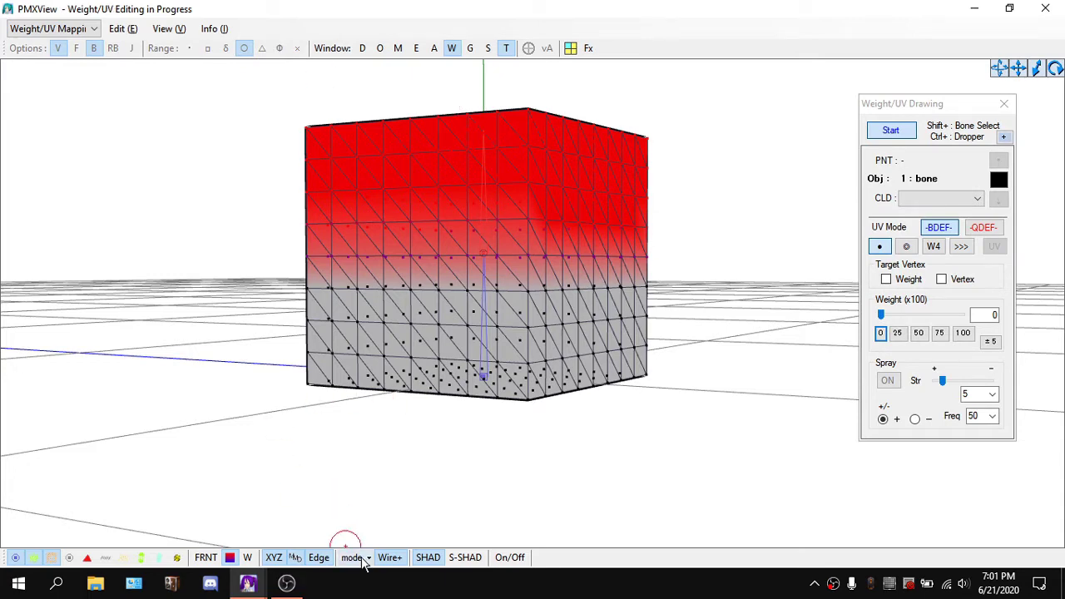
click(432, 406)
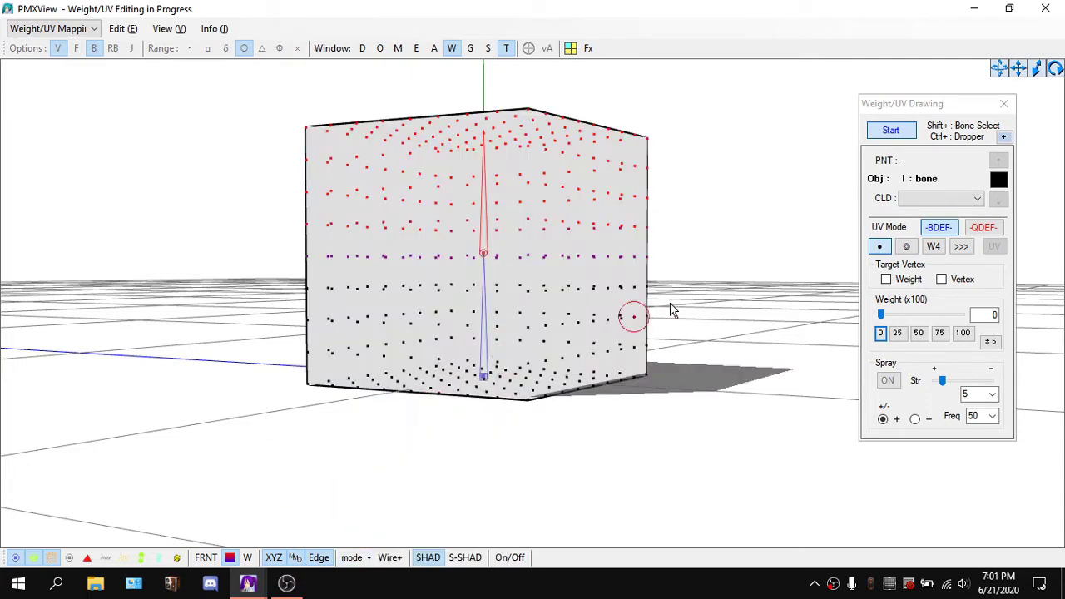
right_drag(634, 315, 323, 542)
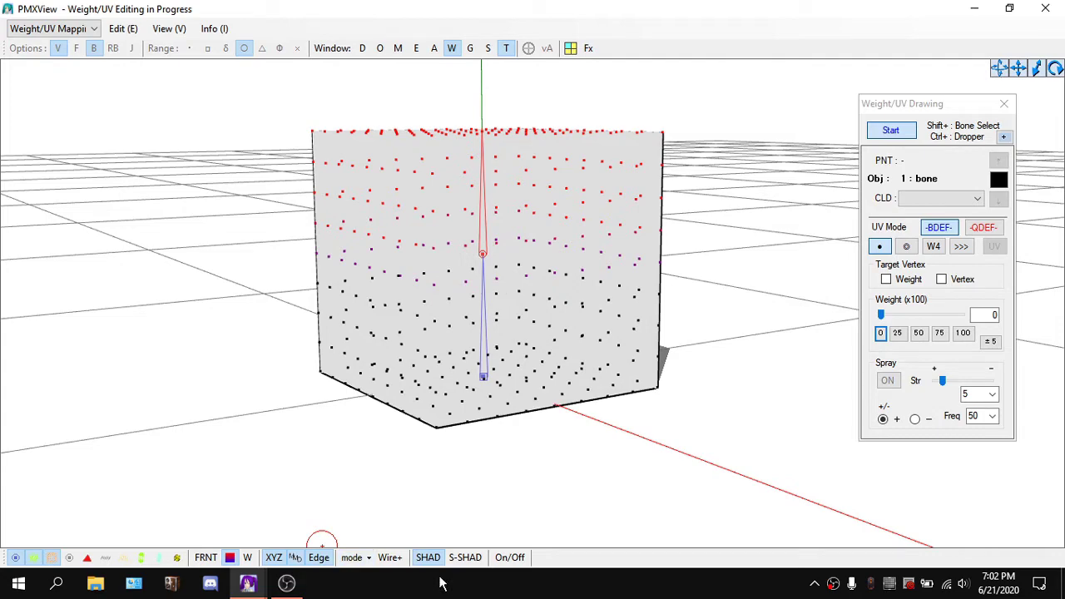
click(370, 559)
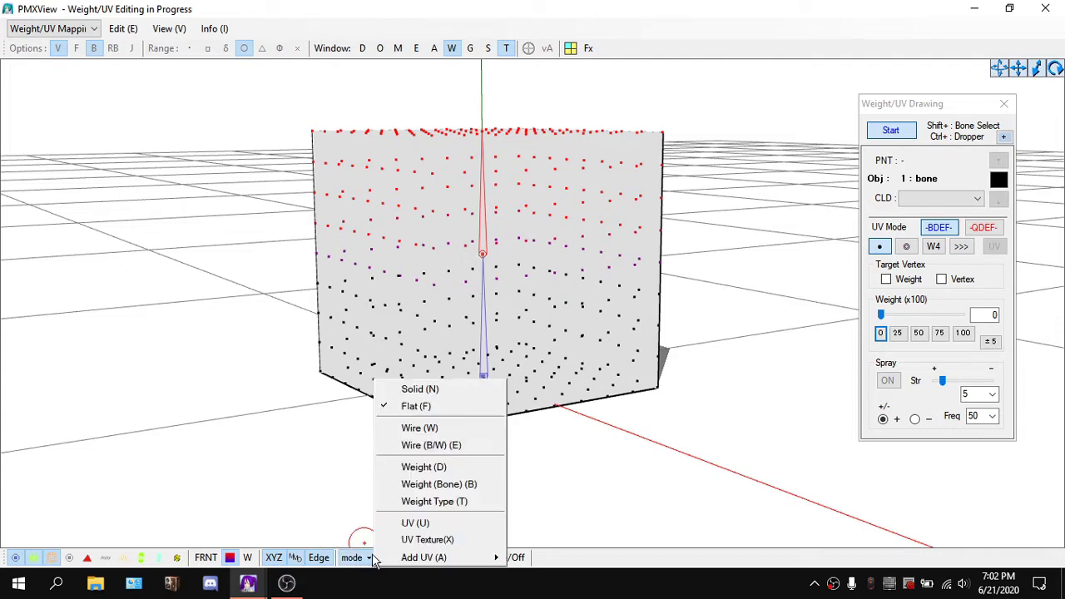
click(466, 467)
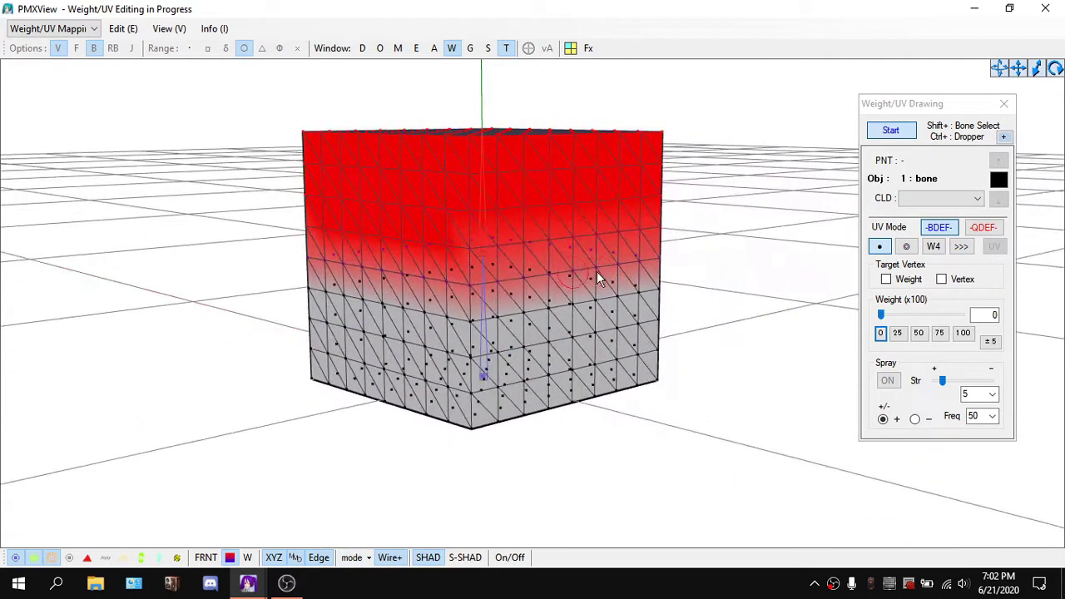
right_drag(705, 215, 238, 178)
right_drag(606, 367, 777, 396)
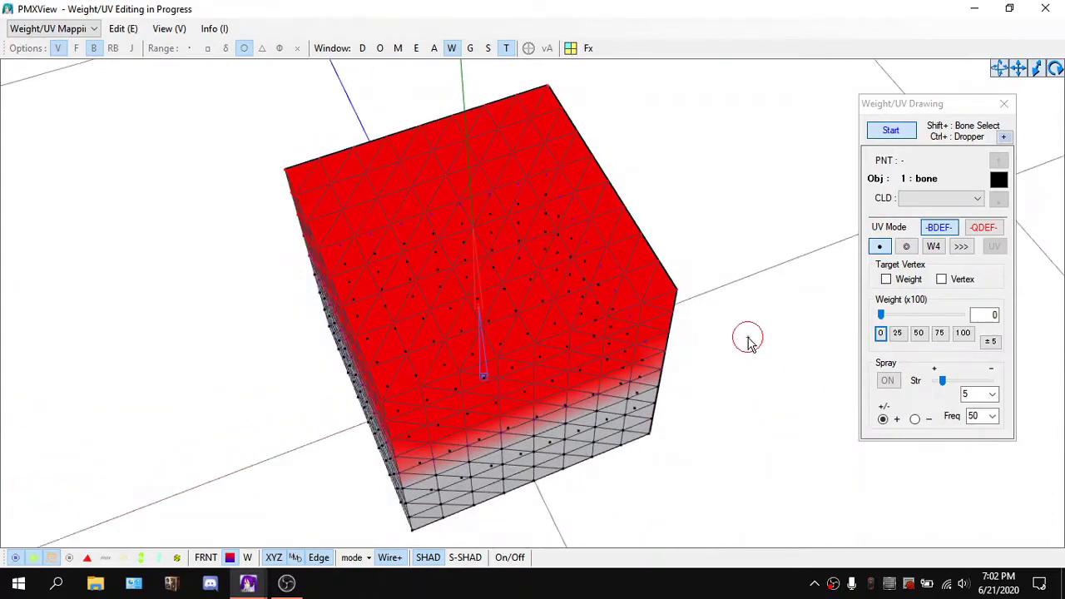
right_drag(747, 341, 763, 316)
Switch to PMXEditor, open the character model from the Model folder in MikuMikuDance UserFiles, and return to PMXView.
key(alt+Tab)
key(ctrl+o)
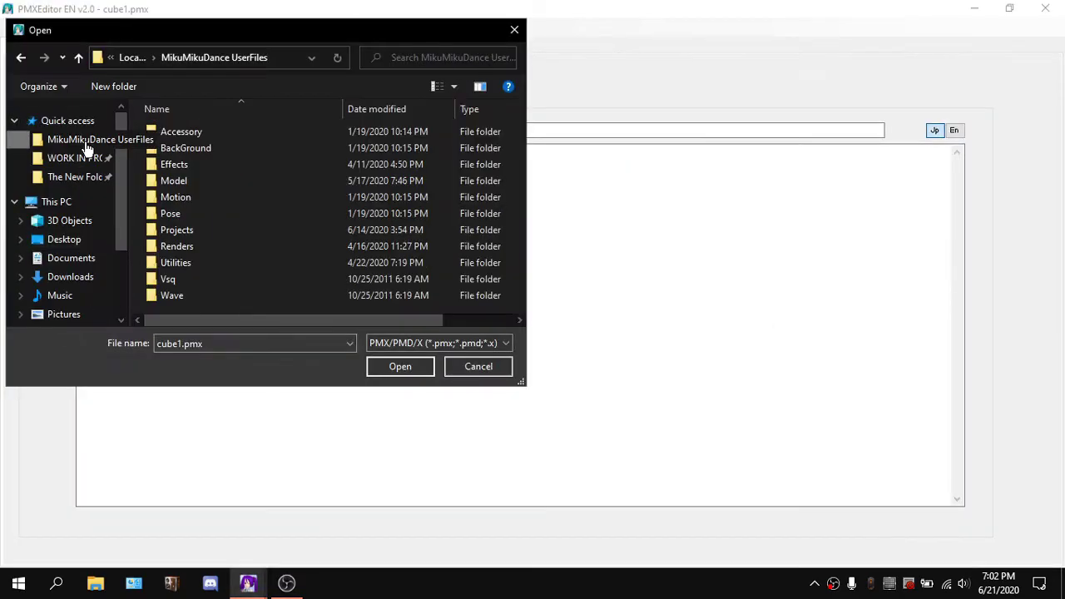
double_click(193, 182)
double_click(235, 132)
double_click(283, 130)
double_click(233, 131)
double_click(199, 164)
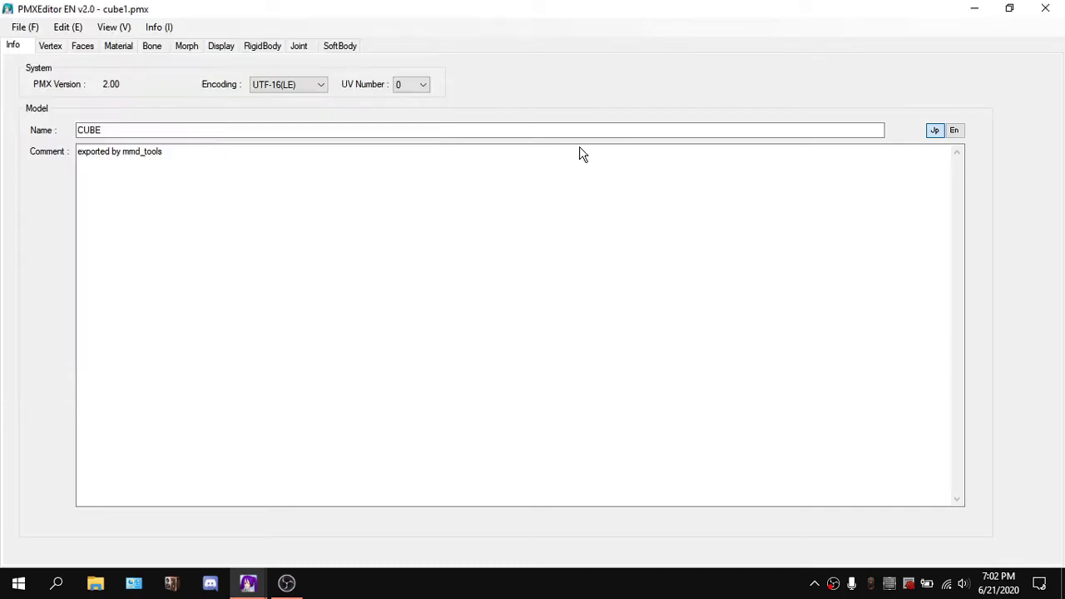
key(alt+Tab)
key(alt+Tab)
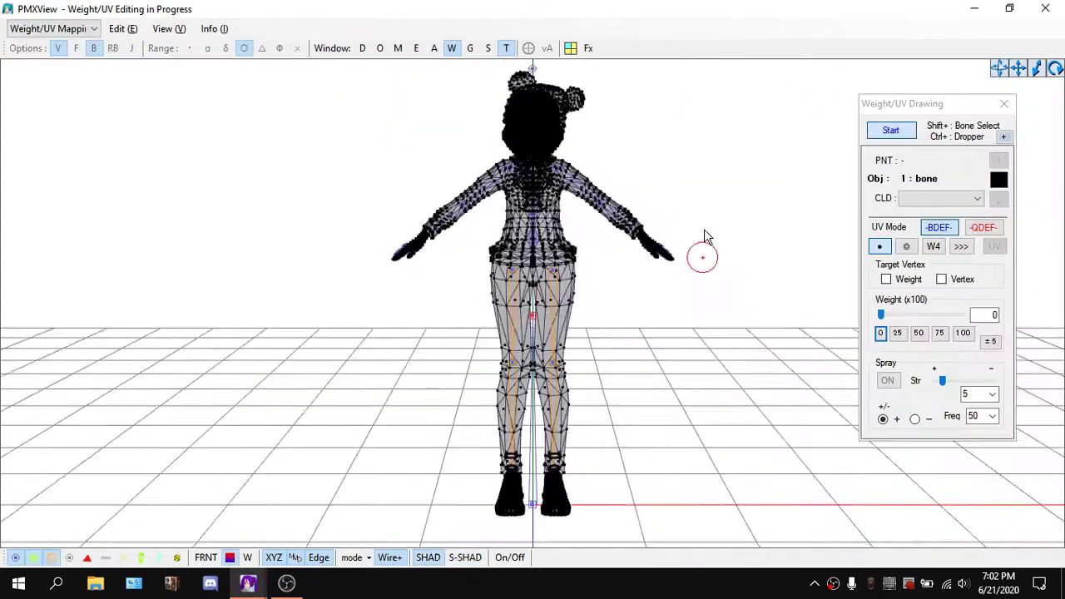
Restart weight drawing and select the right thigh bone (右足) as the character's target bone.
scroll(732, 212, up, 3)
scroll(753, 216, up, 3)
click(892, 130)
shift+click(497, 240)
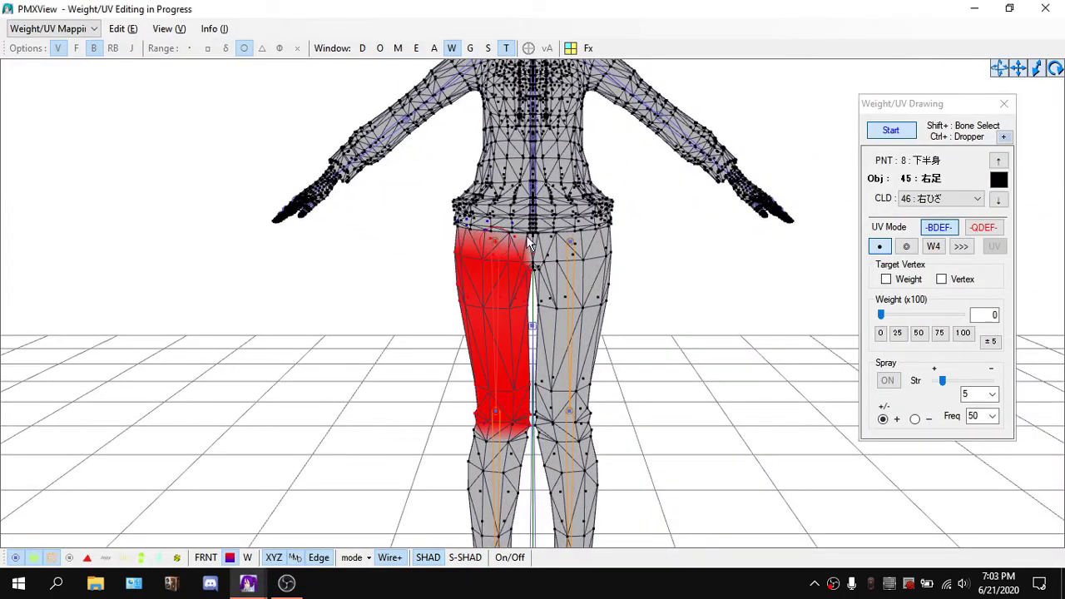
End weight drawing and view the whole character model from an angle.
scroll(694, 229, down, 2)
scroll(693, 229, down, 2)
click(900, 133)
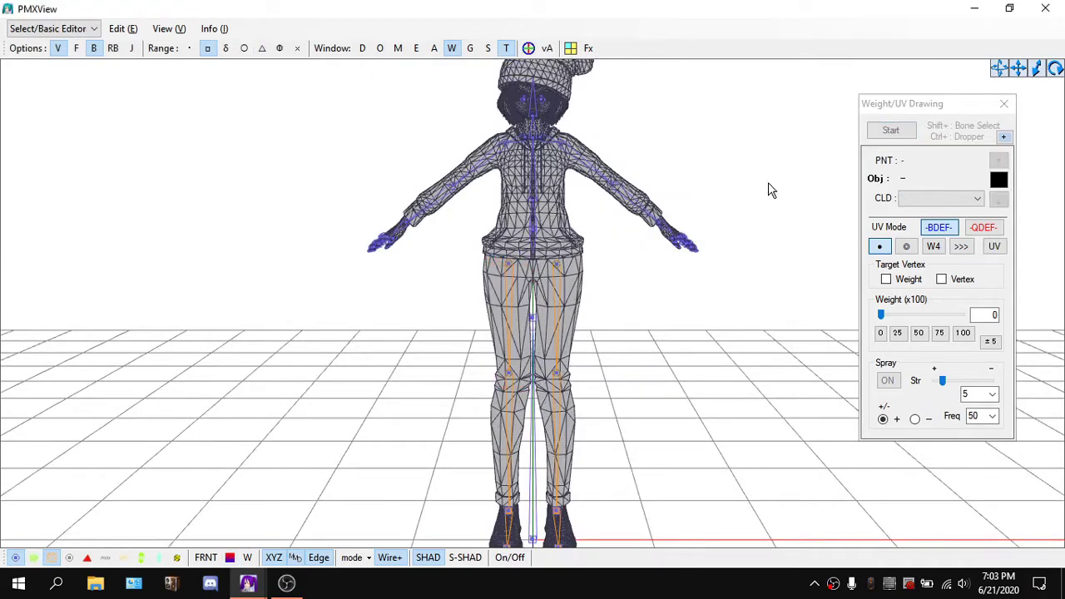
right_drag(770, 188, 666, 183)
right_drag(649, 179, 526, 196)
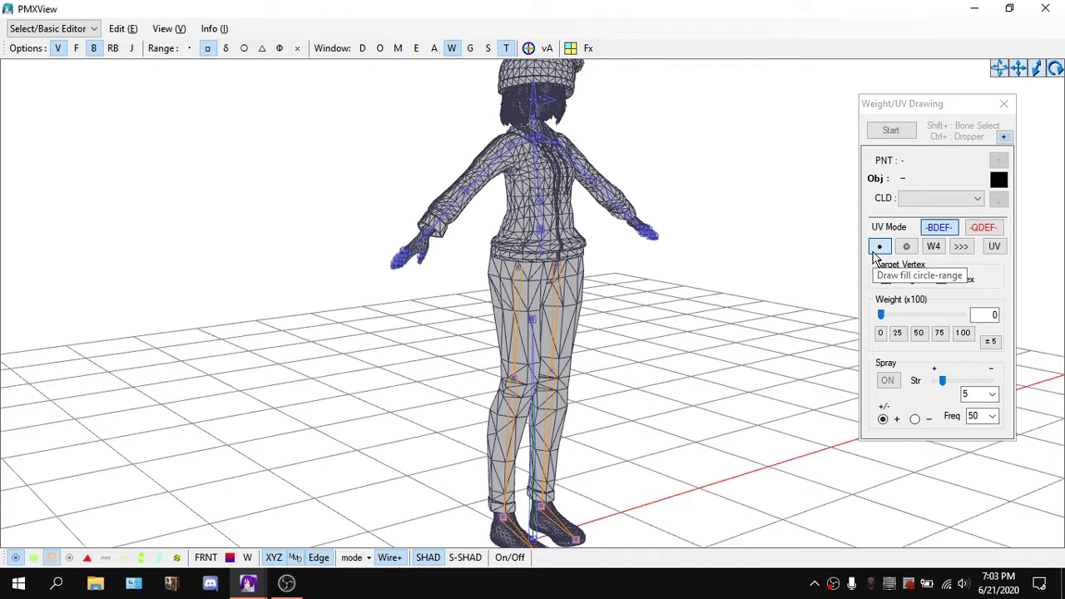
Open the Refine/Masking window, place it clear of the model, and view the whole character from the front.
key(m)
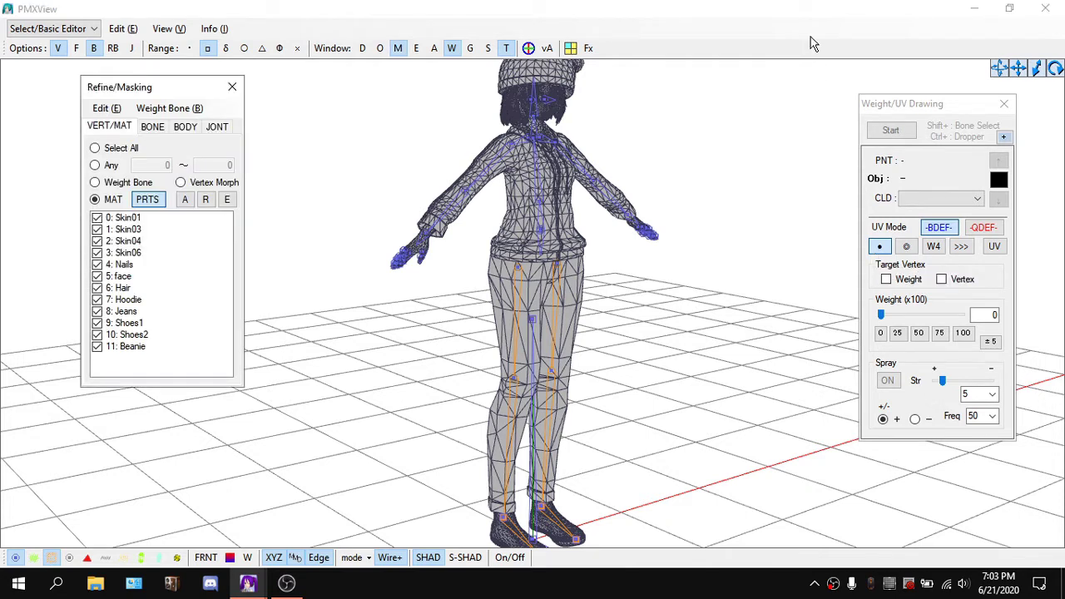
key(m)
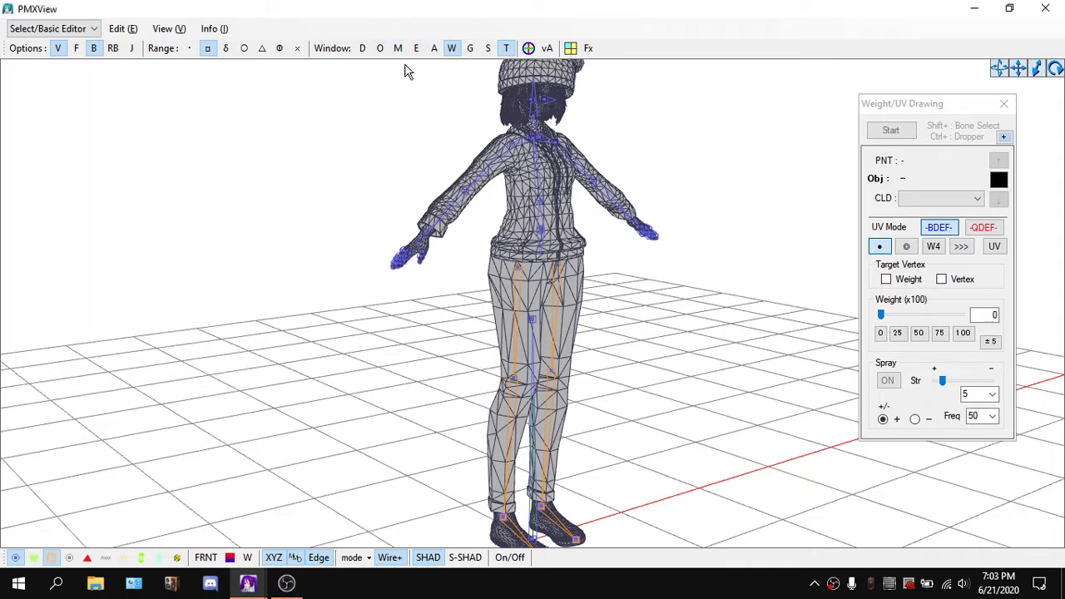
click(401, 51)
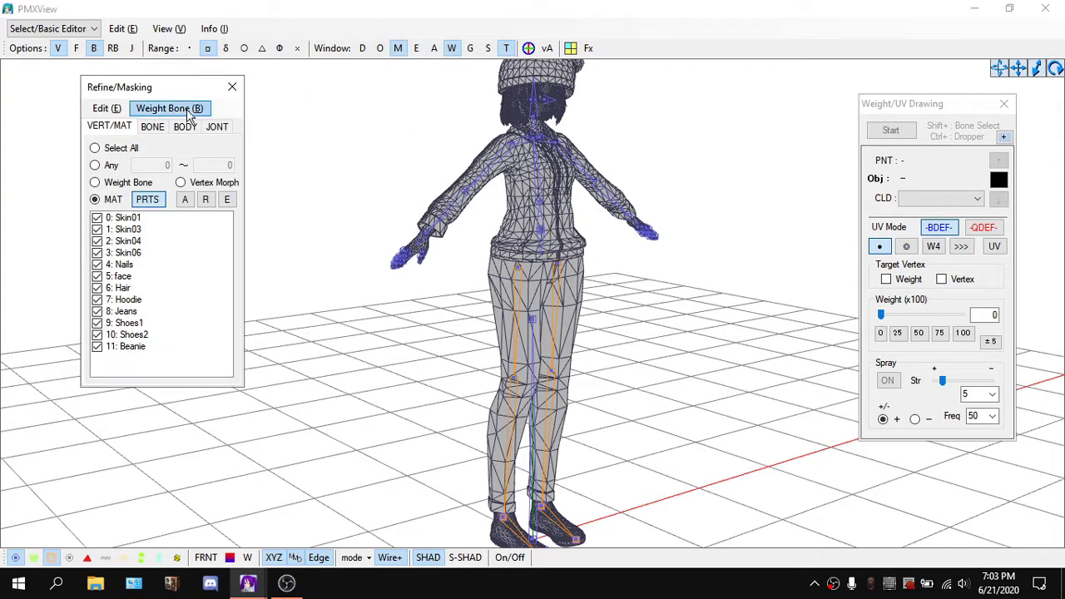
drag(157, 93, 217, 92)
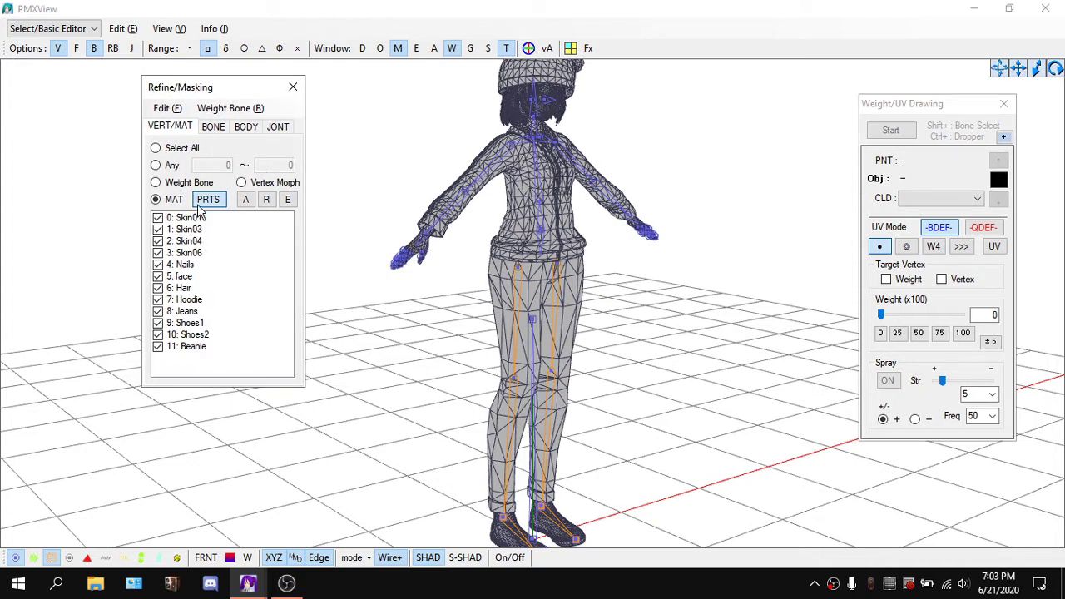
scroll(754, 193, down, 1)
click(754, 193)
key(F2)
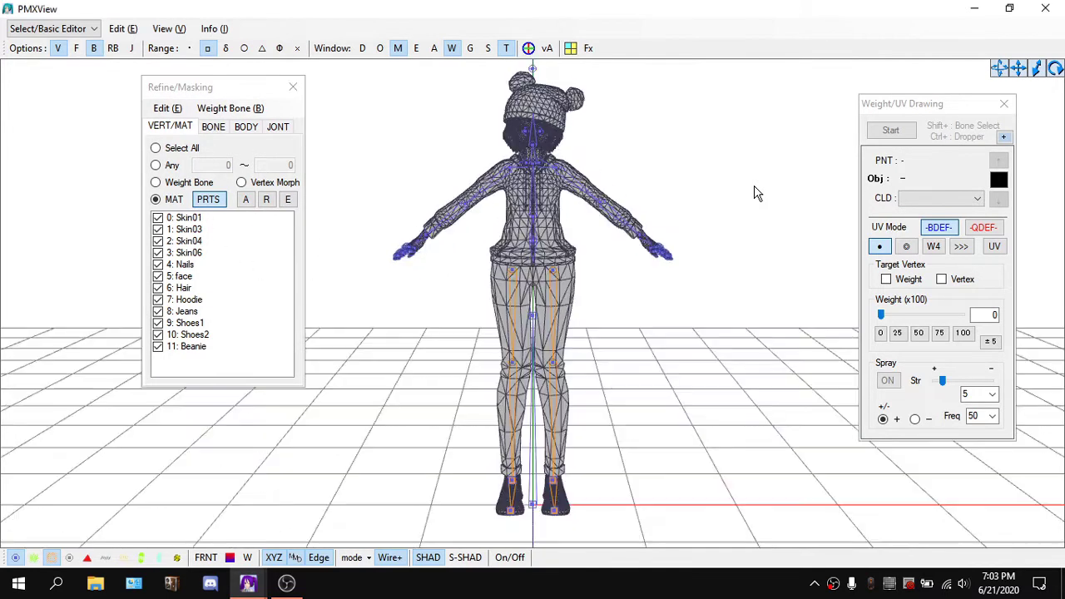
Hide all materials in the masking list, toggle Skin01 on and off, and show every material again.
click(267, 203)
click(266, 201)
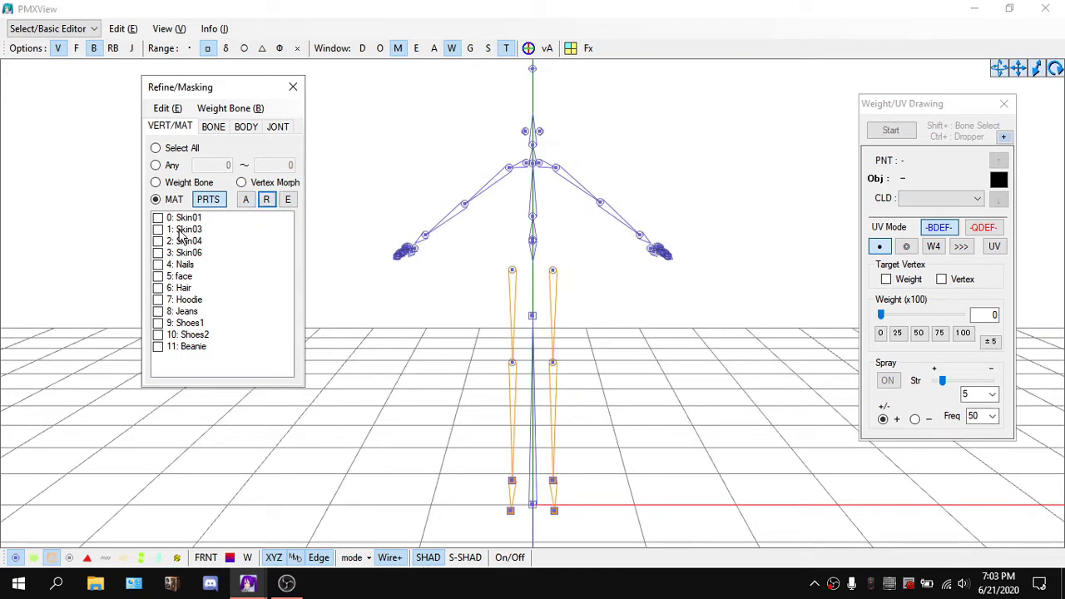
click(158, 218)
click(157, 229)
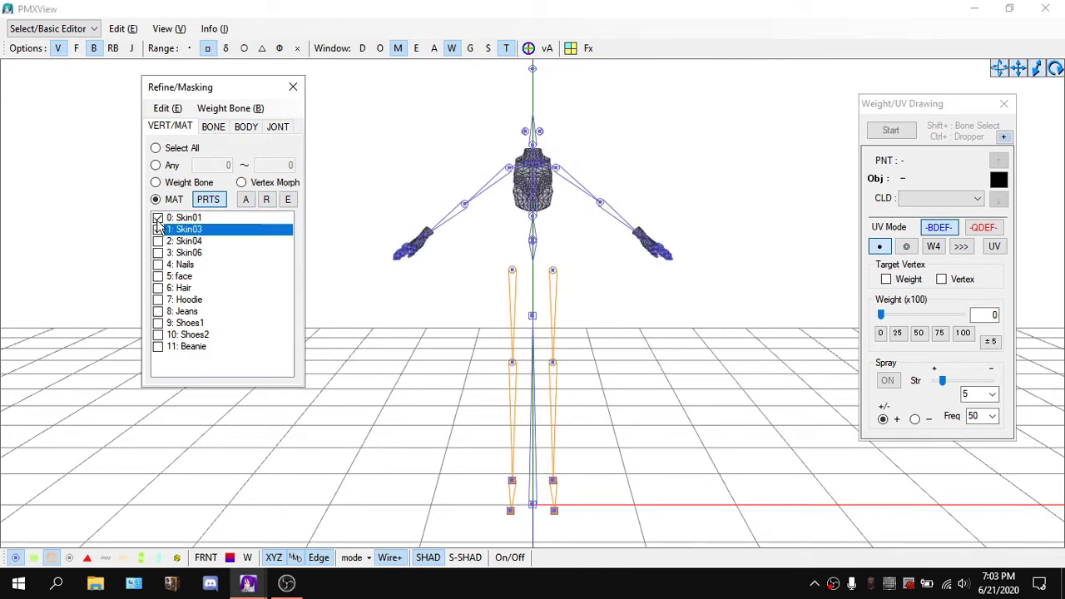
click(159, 231)
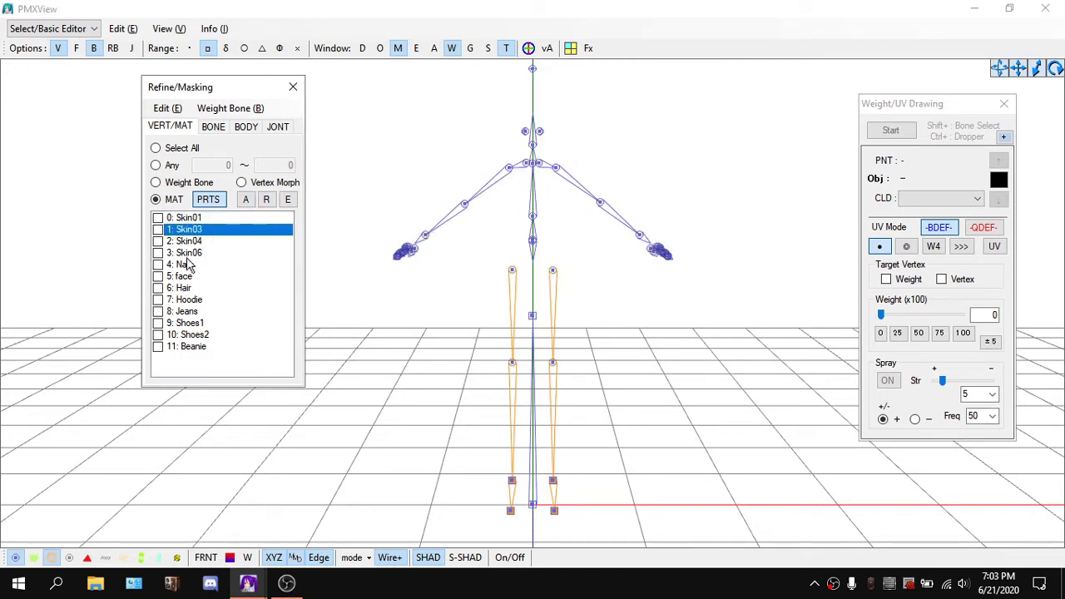
click(245, 200)
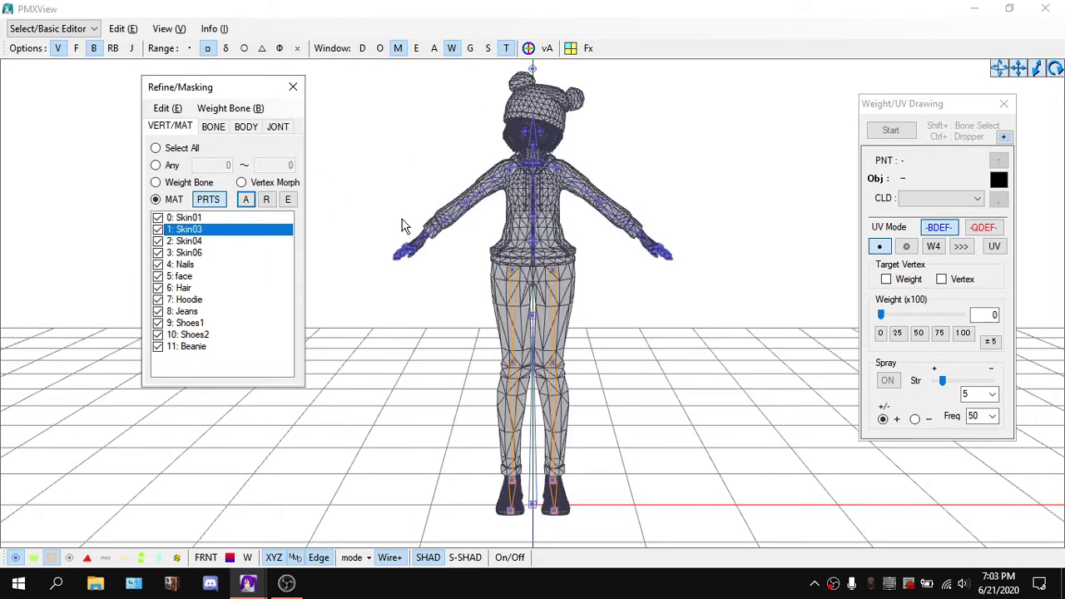
Hide all materials except Hoodie and view the isolated hoodie from an angle.
scroll(442, 185, up, 3)
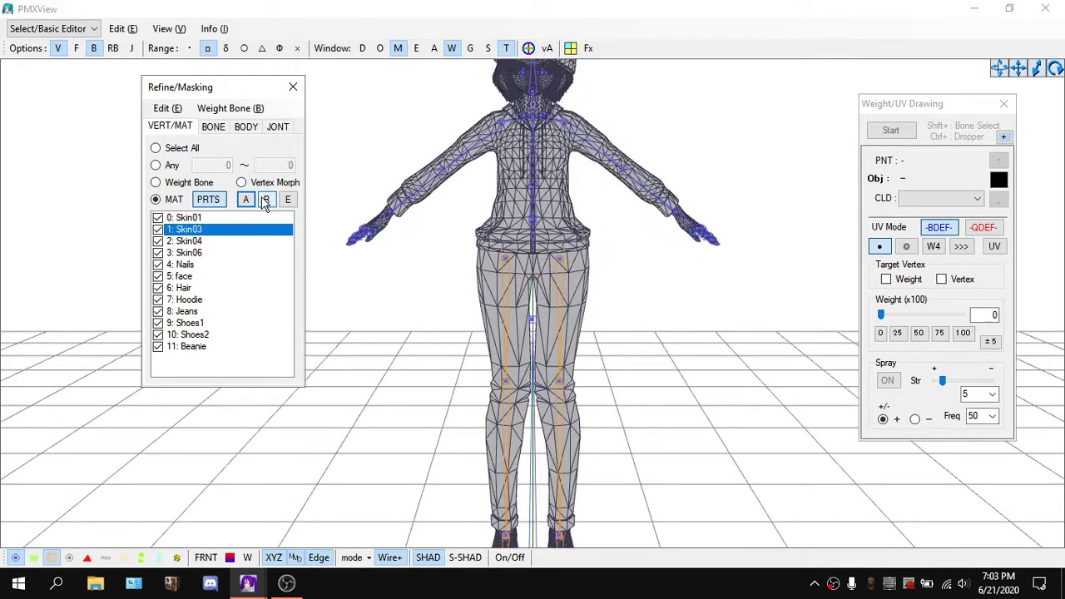
click(267, 200)
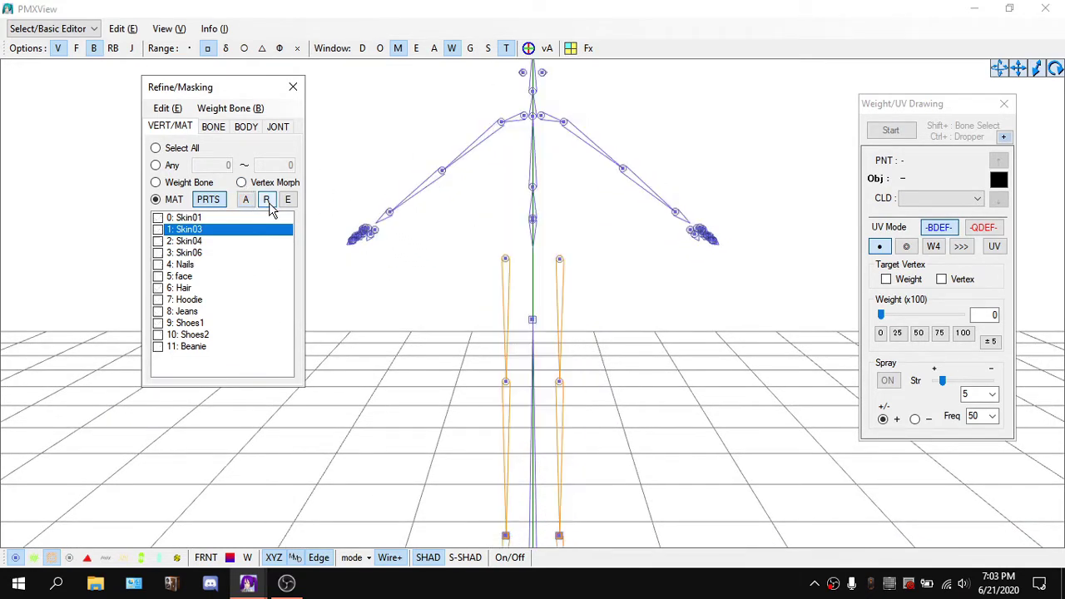
click(192, 300)
scroll(514, 193, up, 2)
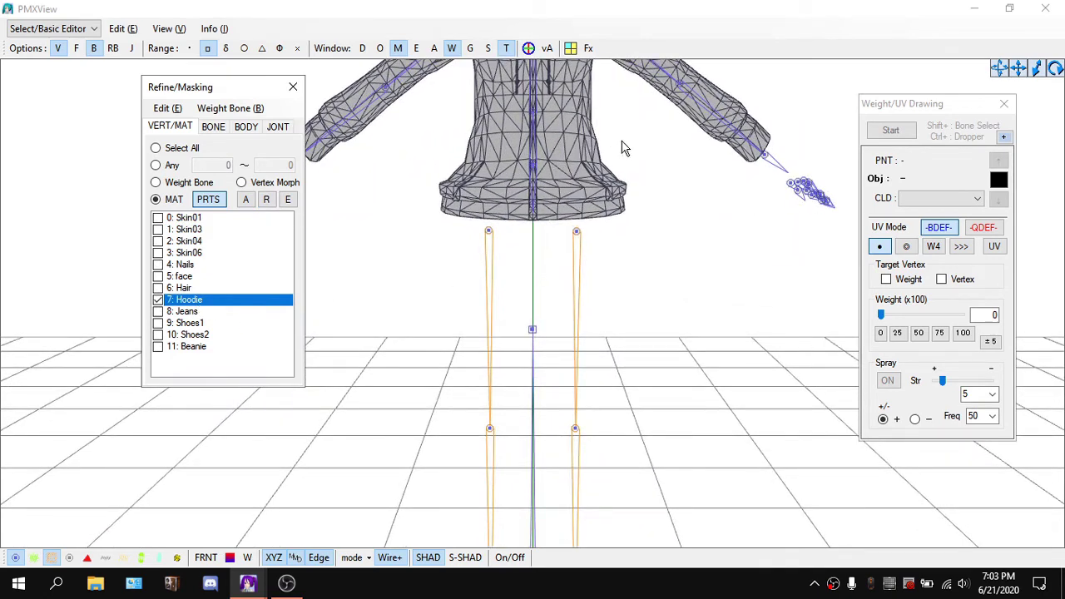
scroll(571, 172, down, 2)
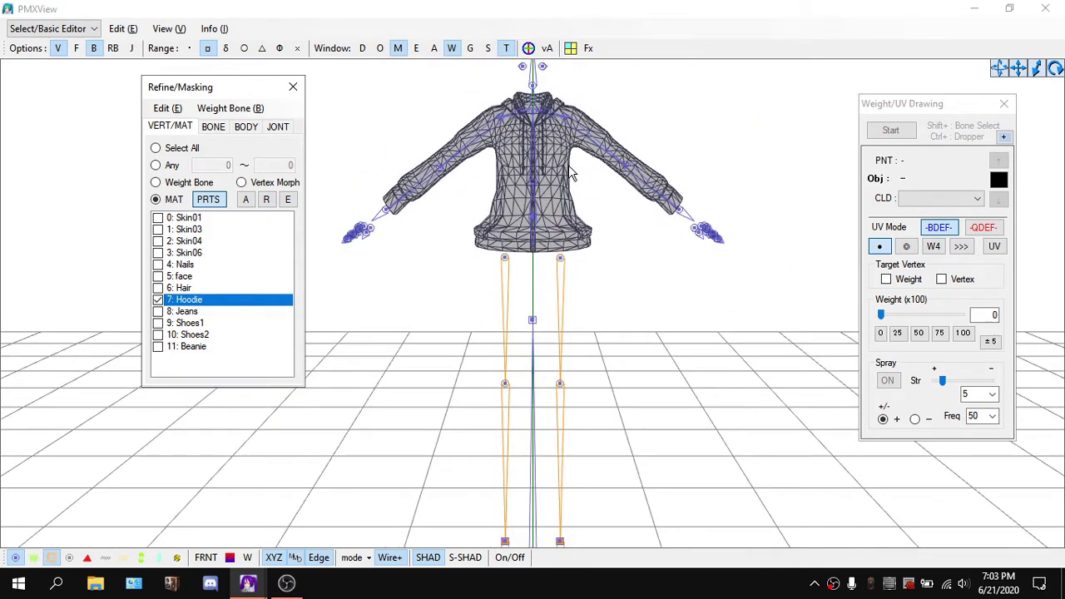
mouse_move(626, 205)
right_down()
mouse_move(653, 210)
mouse_move(630, 207)
right_up()
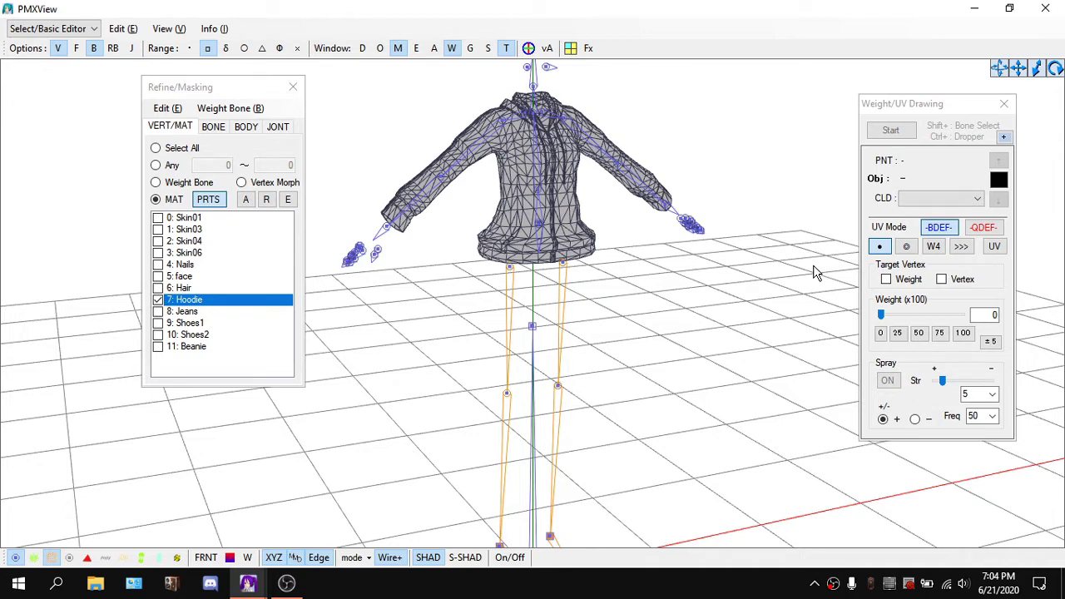
scroll(764, 190, up, 2)
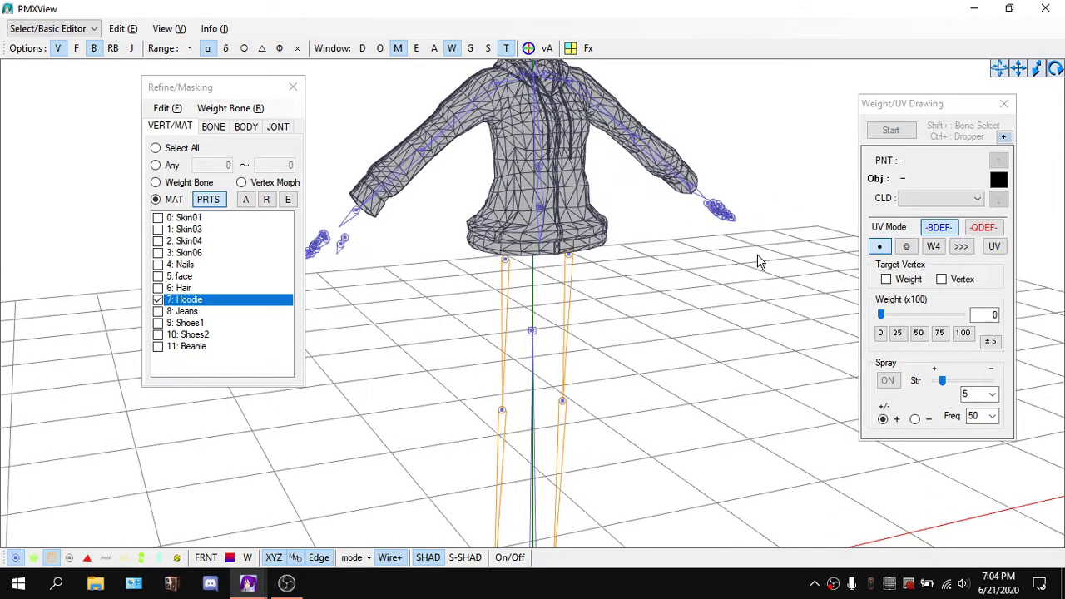
right_drag(758, 261, 649, 190)
scroll(628, 174, down, 2)
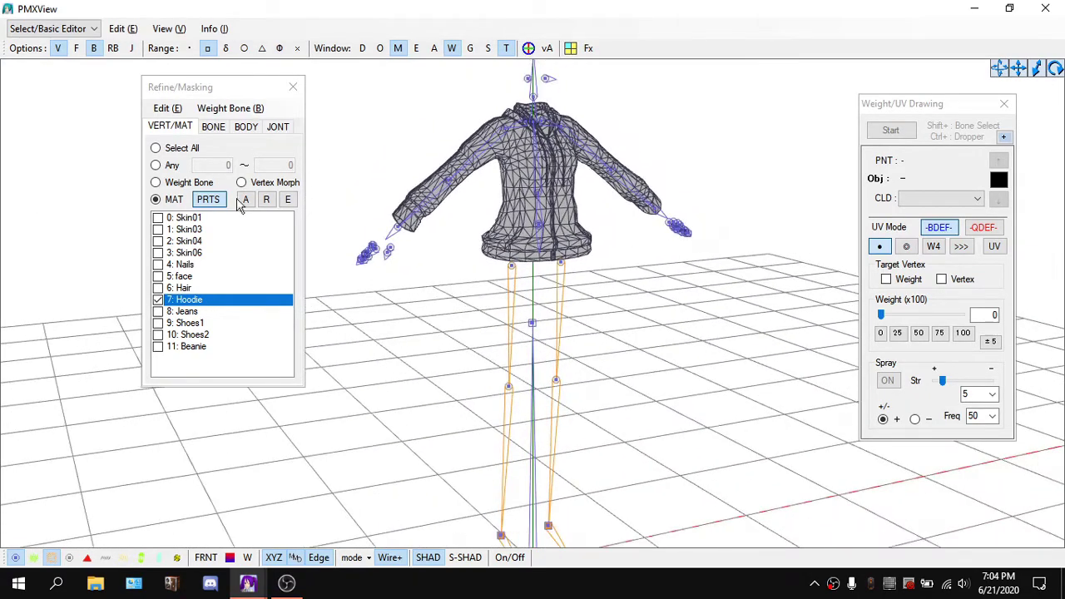
Open the bone masking list, hide all bones, and show them all again.
click(228, 93)
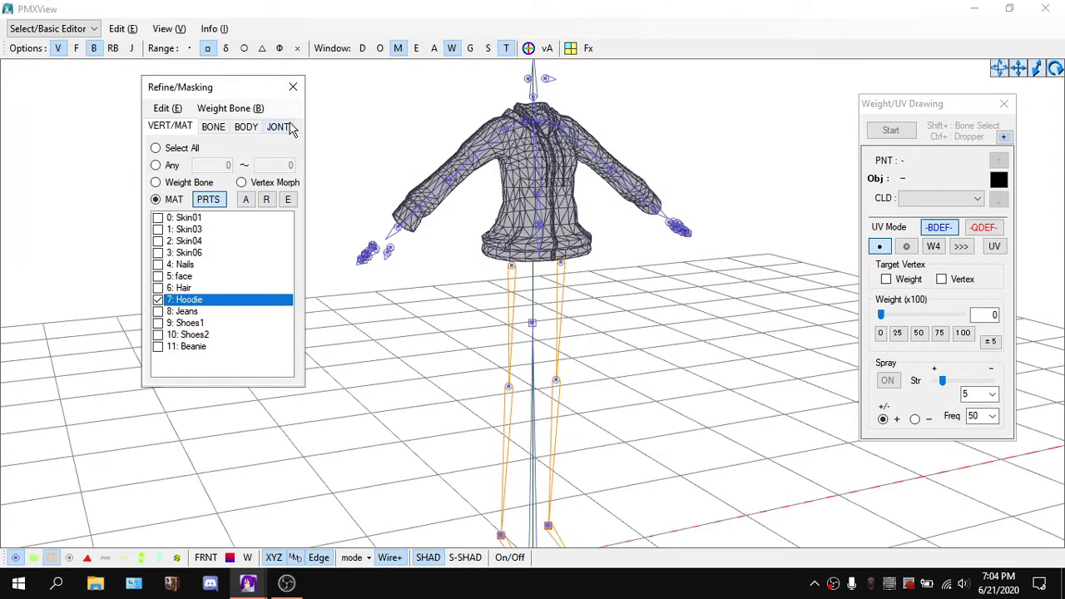
click(222, 129)
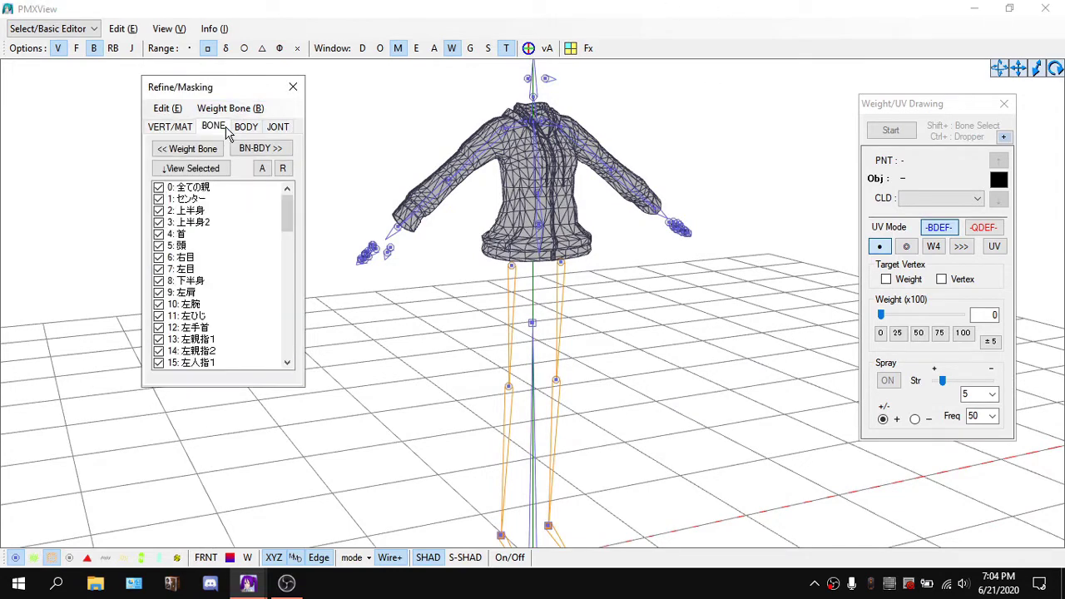
click(282, 168)
click(263, 169)
click(263, 169)
click(282, 168)
click(262, 168)
click(679, 261)
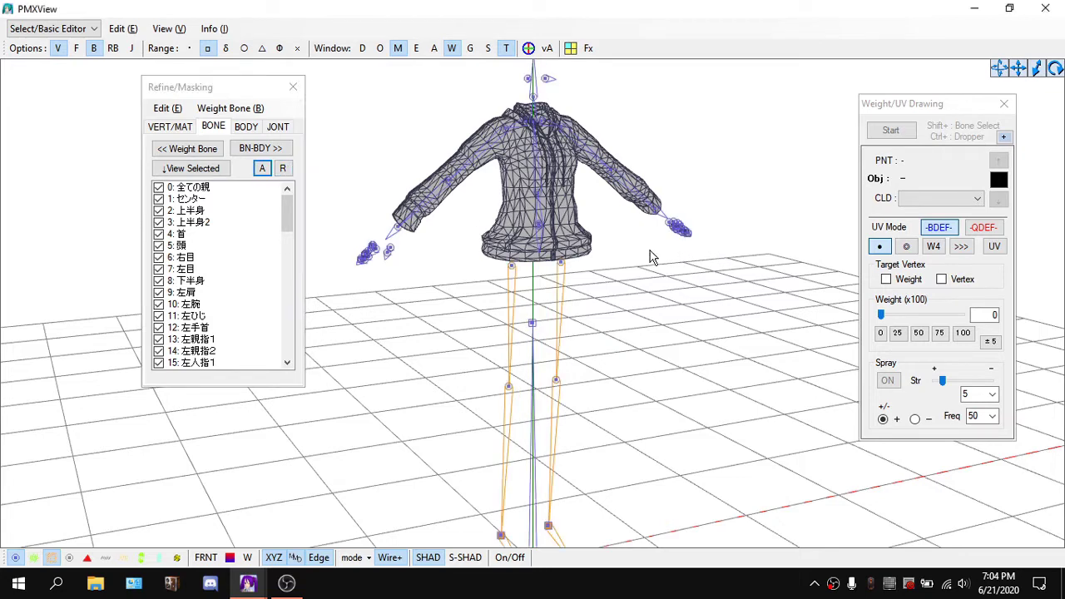
Switch to PMXEditor and open the model's bone list, and return to PMXView to browse the bone masking list.
key(alt+Tab)
key(alt+Tab)
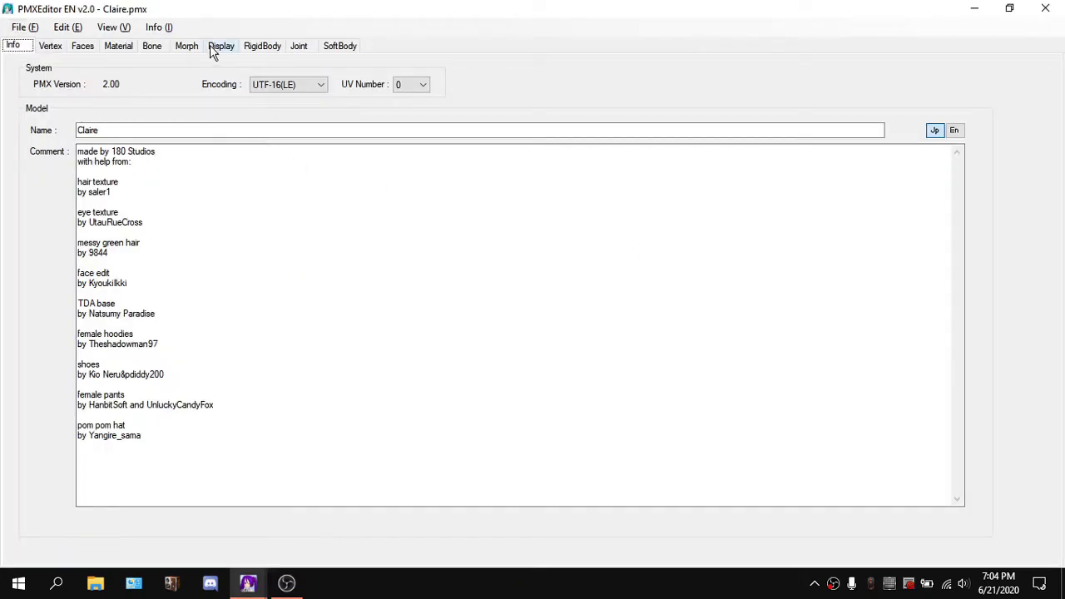
click(149, 46)
key(alt+Tab)
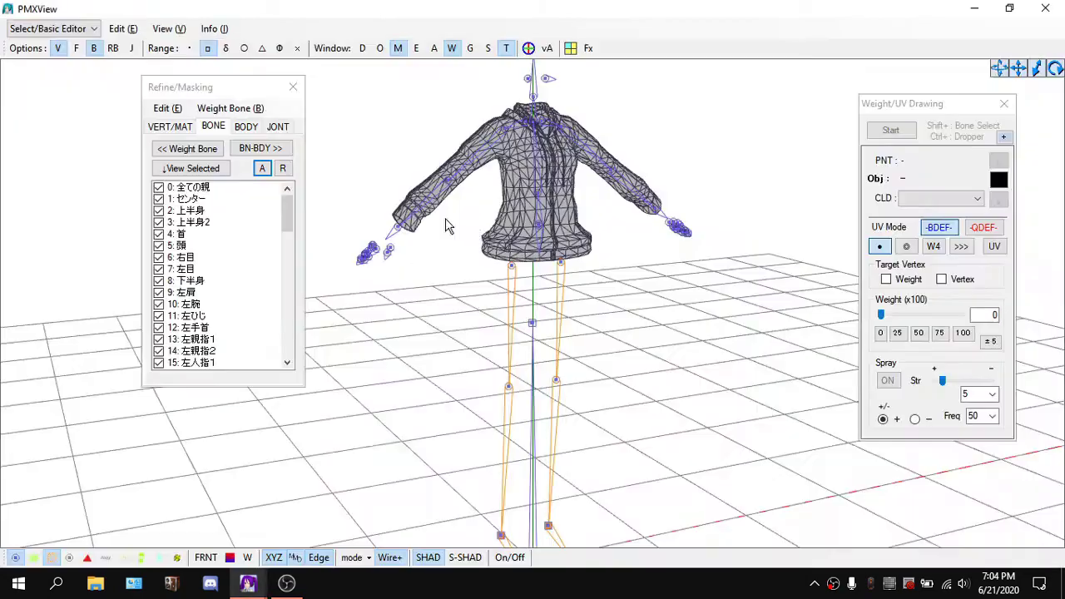
scroll(209, 279, down, 11)
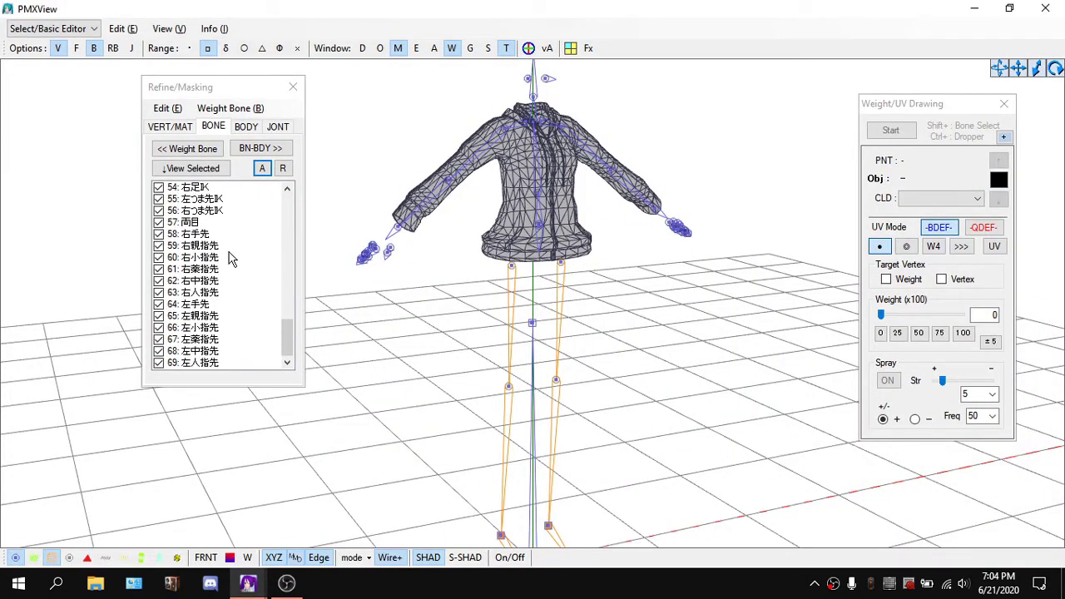
scroll(221, 261, up, 8)
scroll(568, 308, up, 3)
Switch to PMXEditor, select the root bone (全ての親) in the bone list, and return to PMXView.
key(alt+Tab)
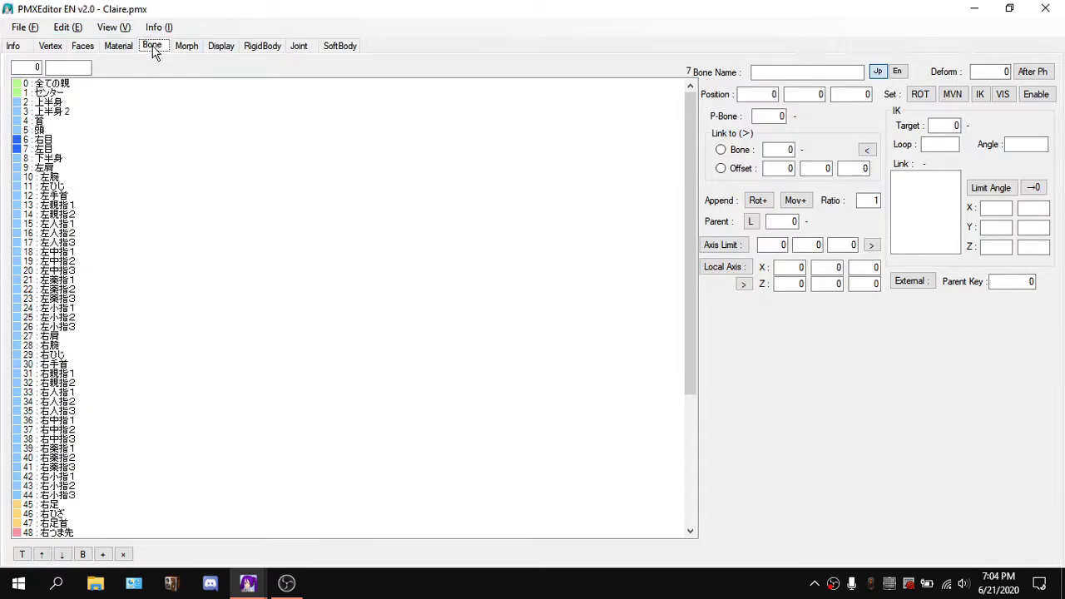
click(73, 84)
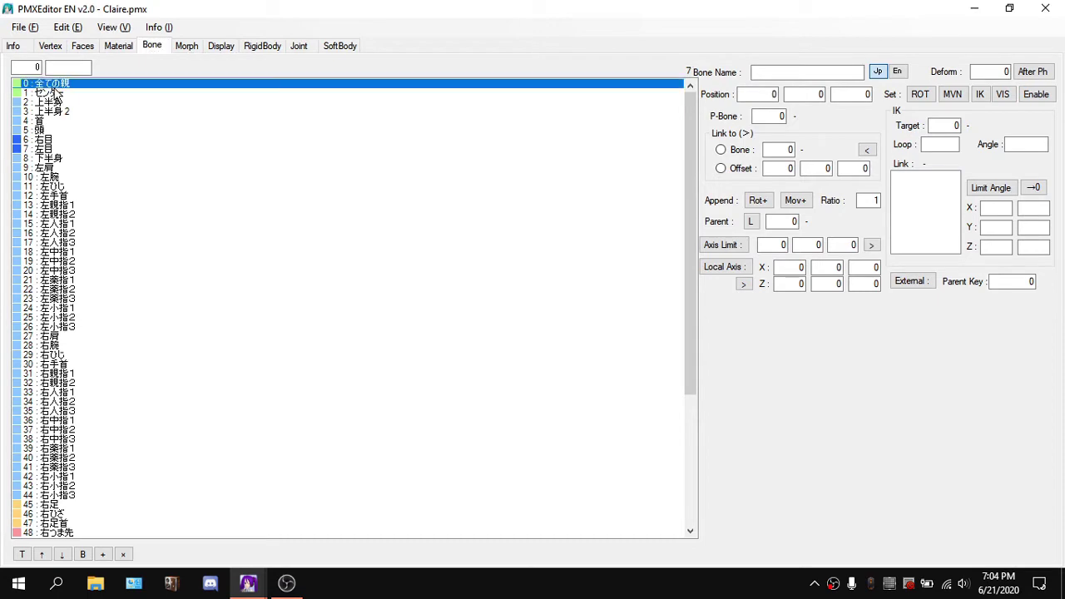
key(alt+Tab)
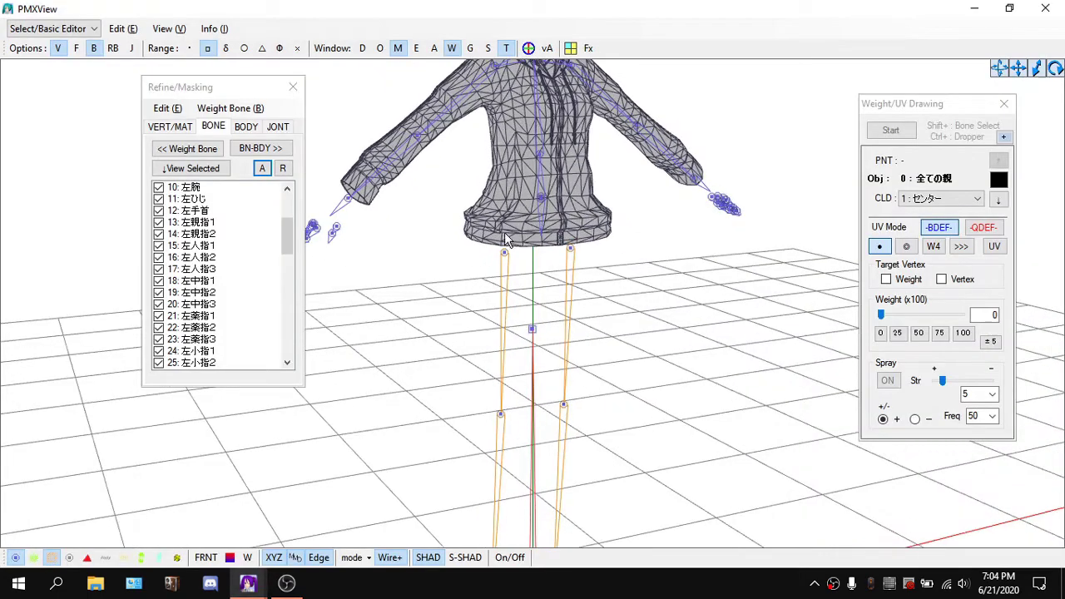
Select the right thigh bone (右足) on the model, locate it in PMXEditor's bone list, and return to PMXView.
click(505, 257)
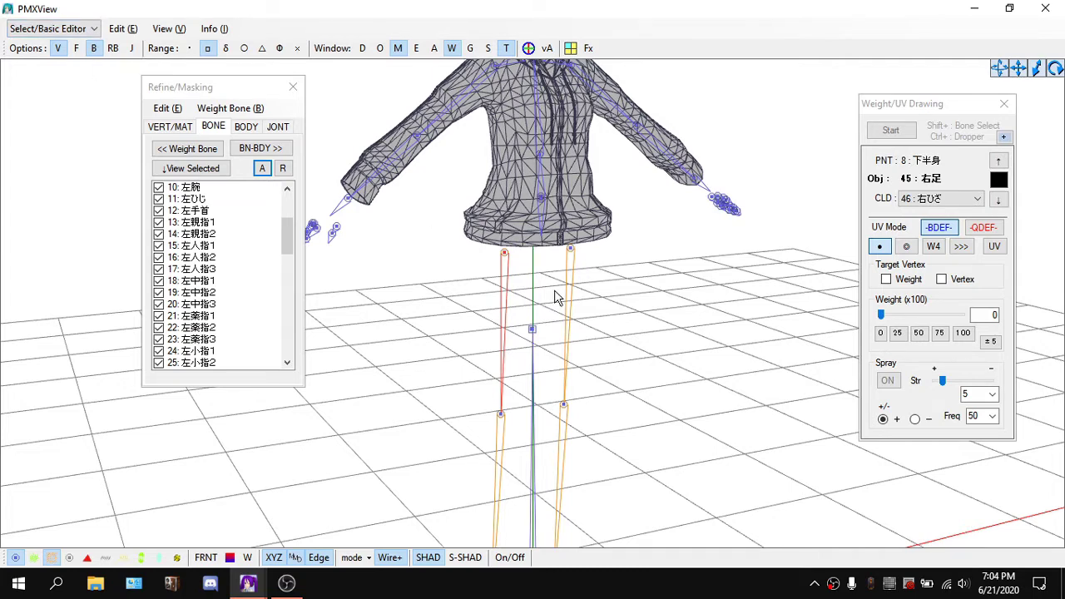
scroll(687, 281, up, 3)
key(alt+Tab)
scroll(308, 322, down, 7)
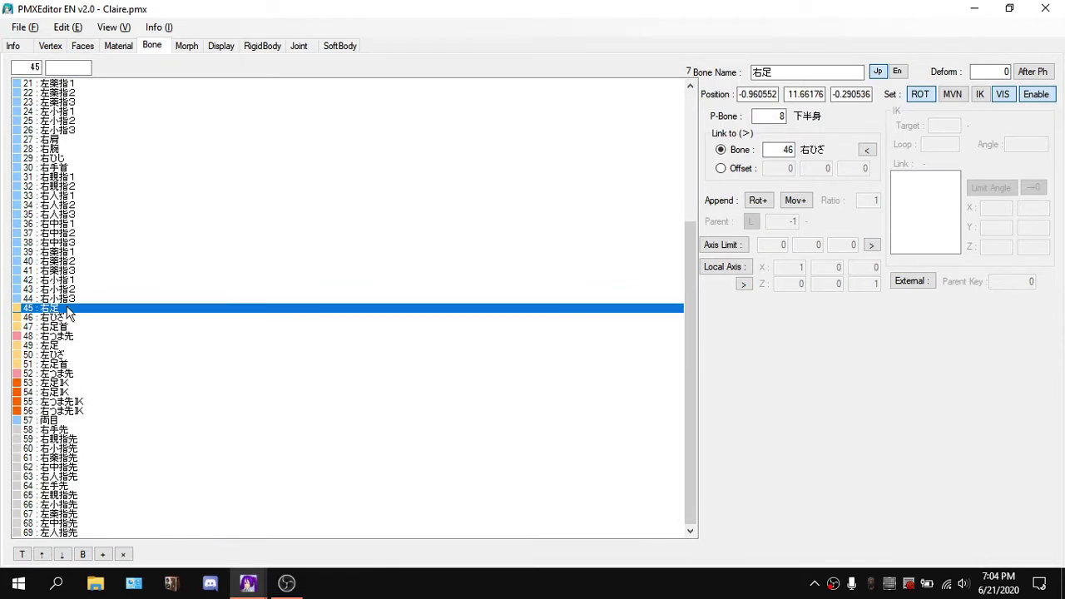
key(alt+Tab)
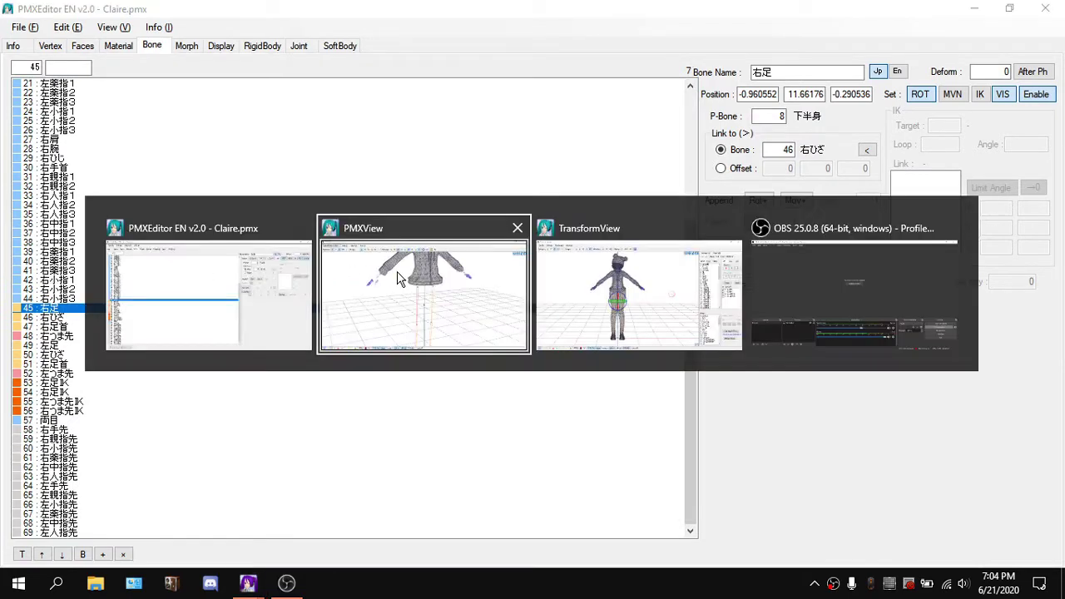
click(432, 304)
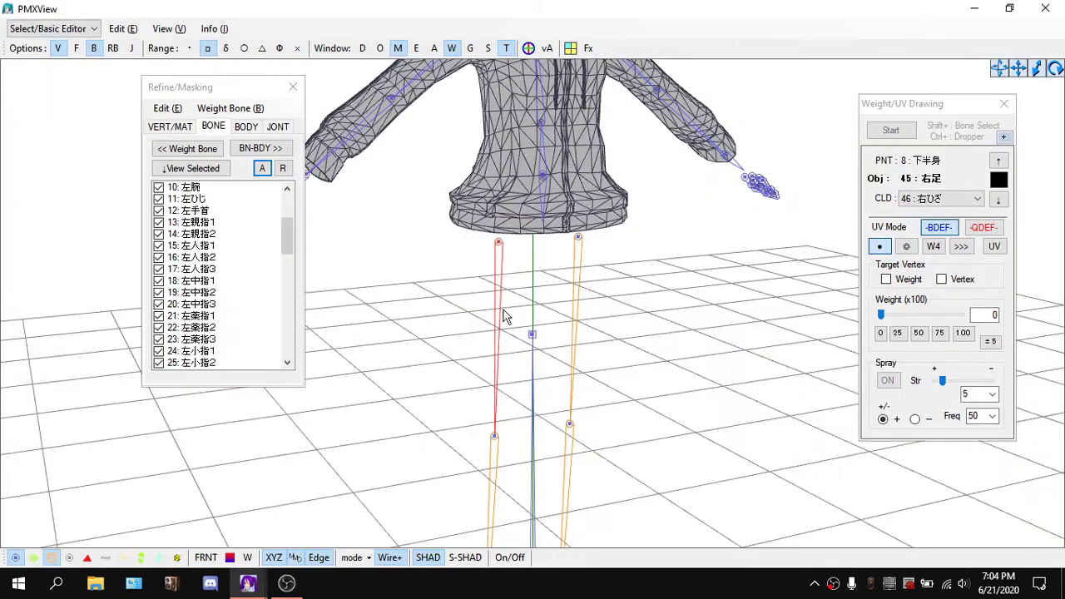
Select the right elbow bone (右ひじ) to show its hoodie weights, check it in PMXEditor's bone list, and return to PMXView.
scroll(557, 189, down, 4)
click(424, 148)
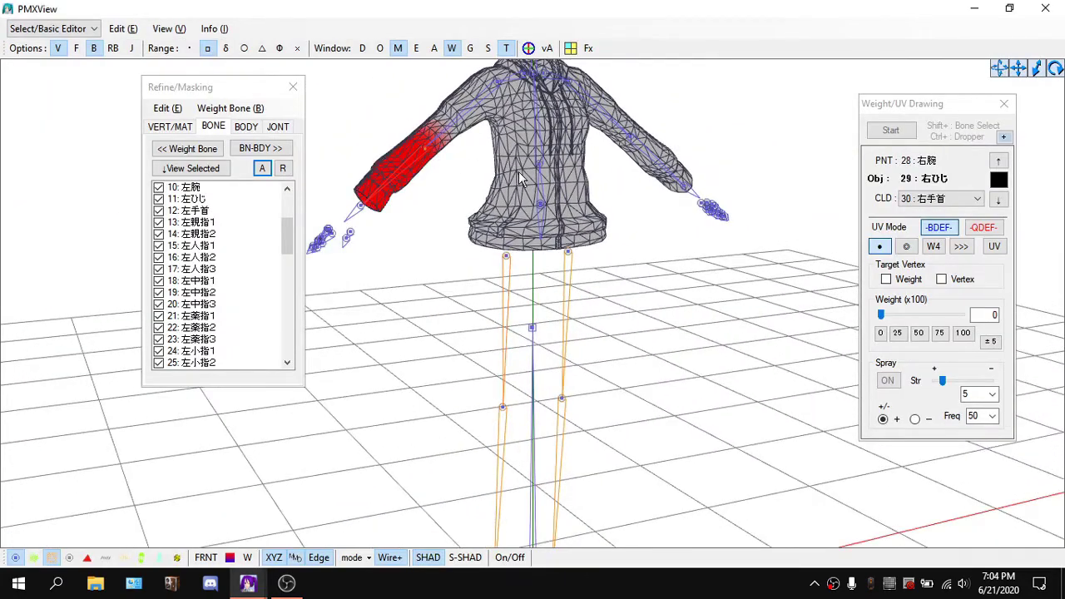
scroll(460, 165, up, 1)
scroll(454, 165, up, 1)
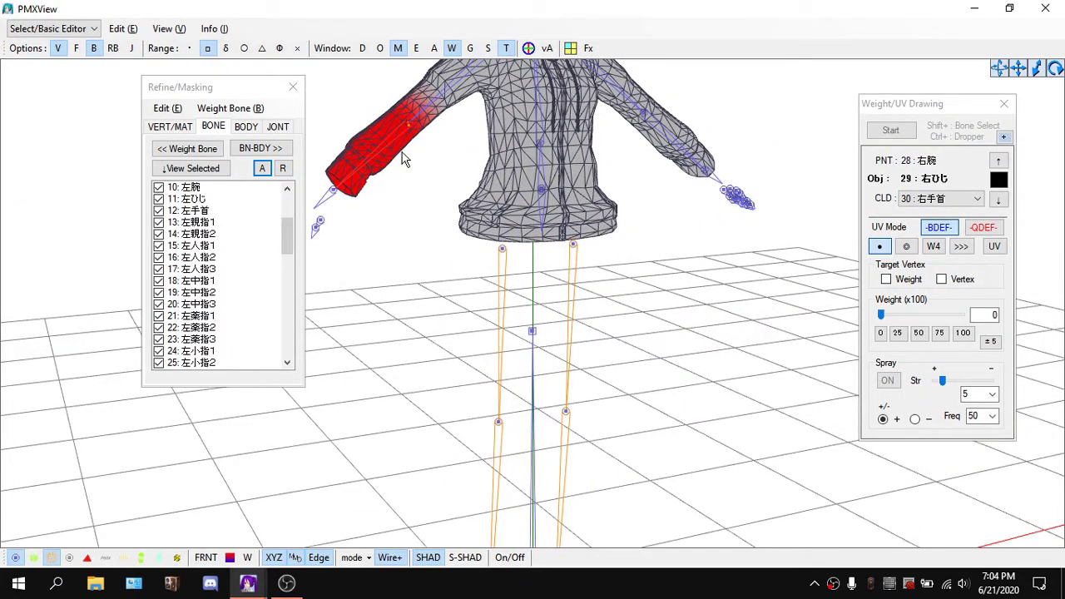
key(alt+Tab)
scroll(90, 171, up, 7)
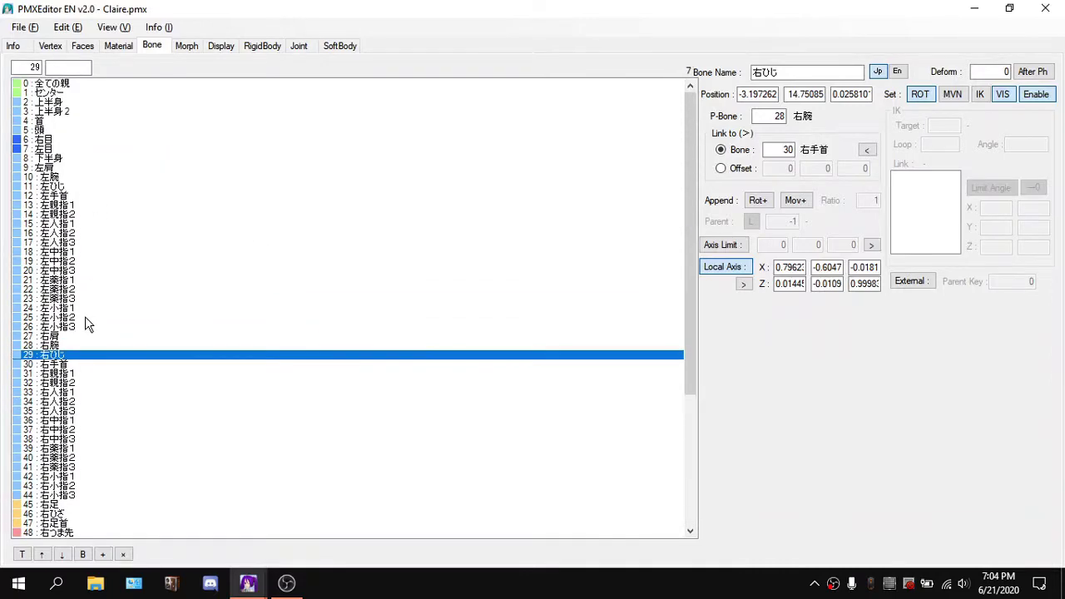
key(alt+Tab)
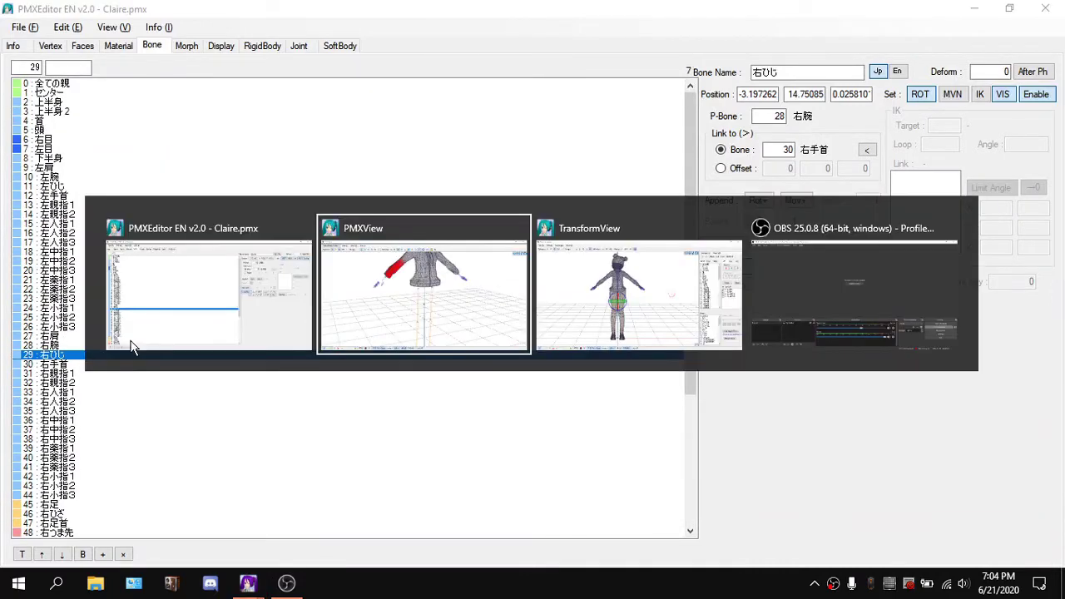
scroll(408, 214, down, 3)
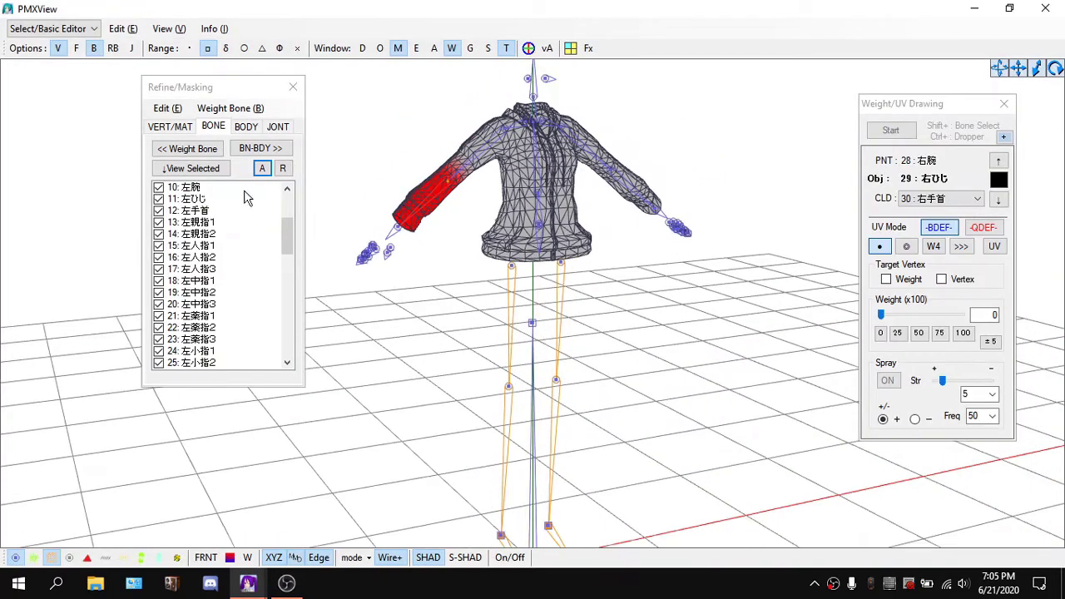
scroll(200, 268, up, 4)
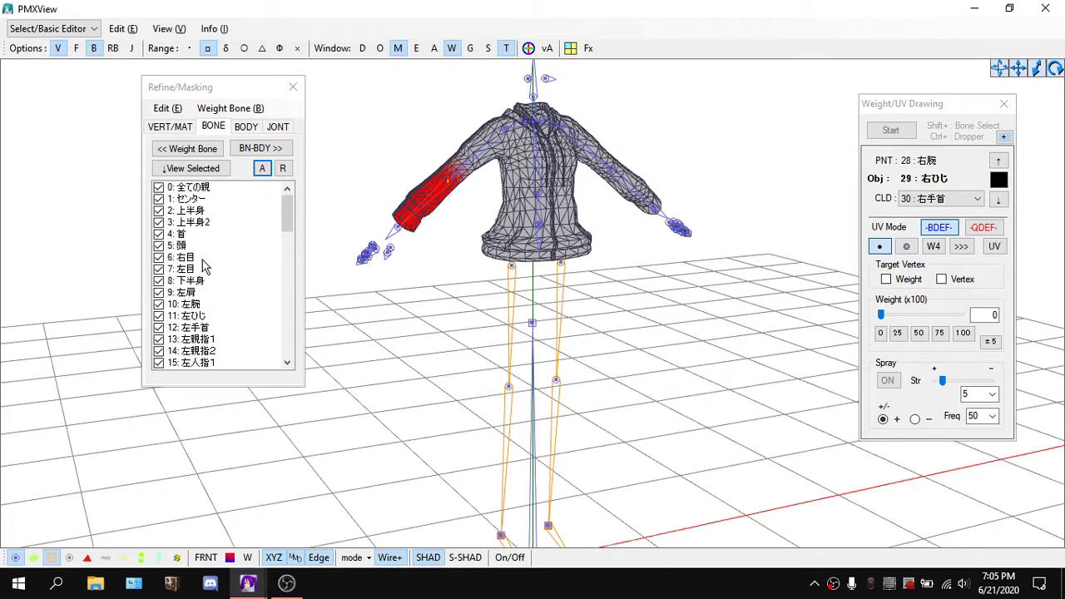
Box-select only the bones around the hoodie, check them in PMXEditor's bone list, and return to PMXView.
click(447, 109)
right_drag(407, 139, 396, 136)
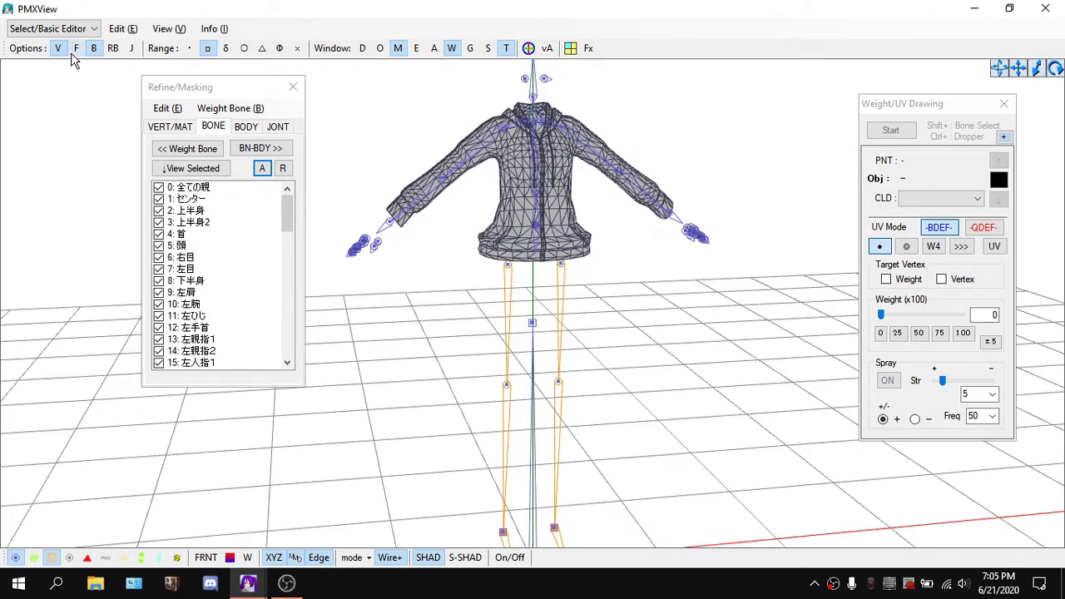
click(93, 47)
mouse_move(383, 67)
mouse_down()
mouse_move(620, 165)
mouse_move(729, 281)
mouse_move(673, 167)
mouse_move(679, 216)
mouse_move(674, 208)
mouse_up()
key(alt+Tab)
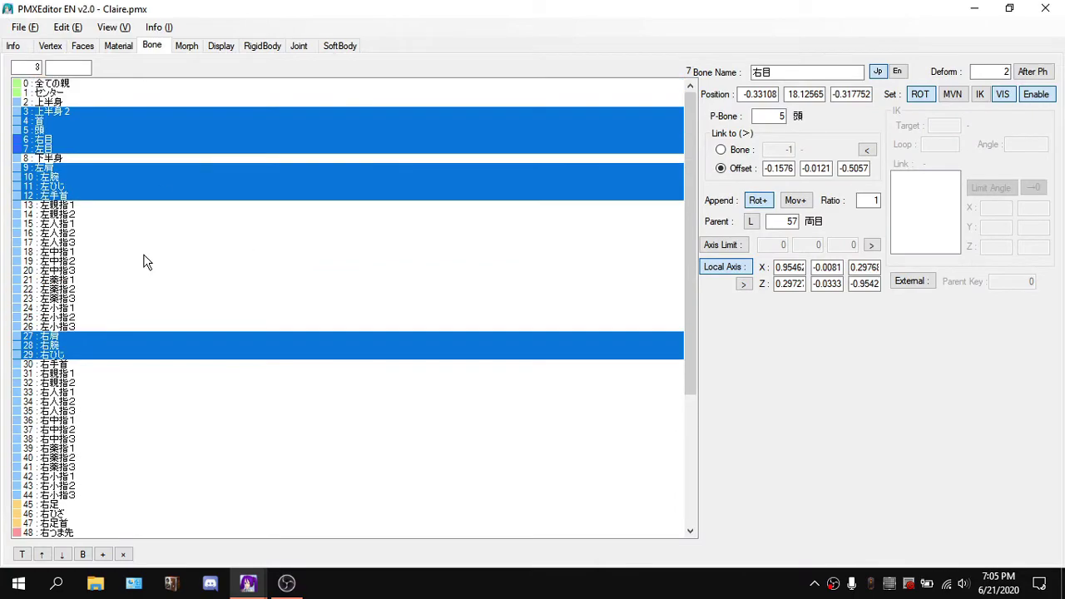
key(alt+Tab)
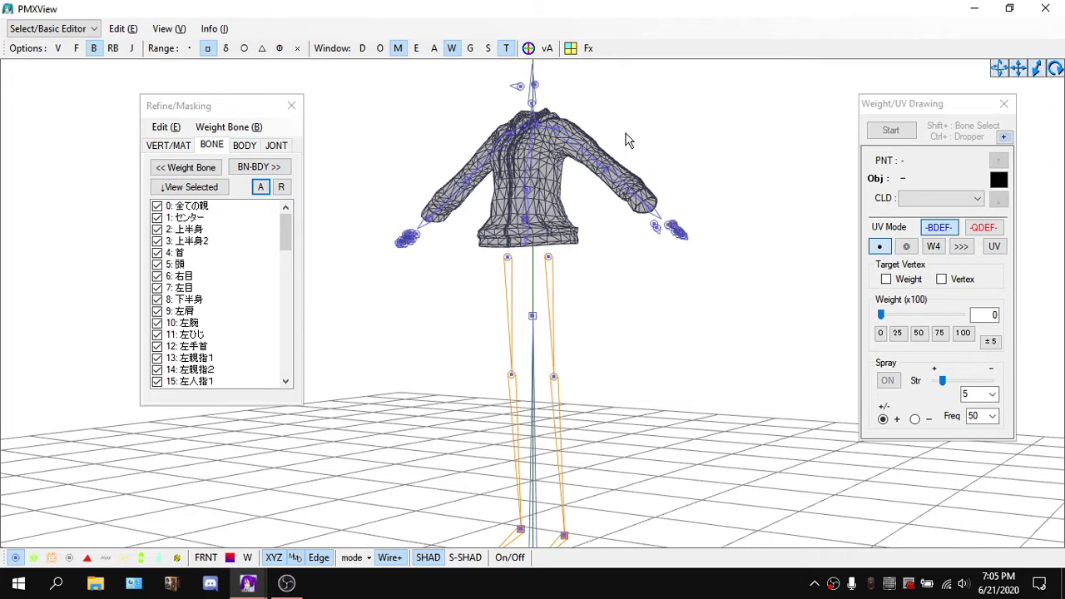
Select the right elbow bone (右ひじ) and move it slightly up the sleeve toward the shoulder with the transform handle.
right_drag(641, 127, 680, 130)
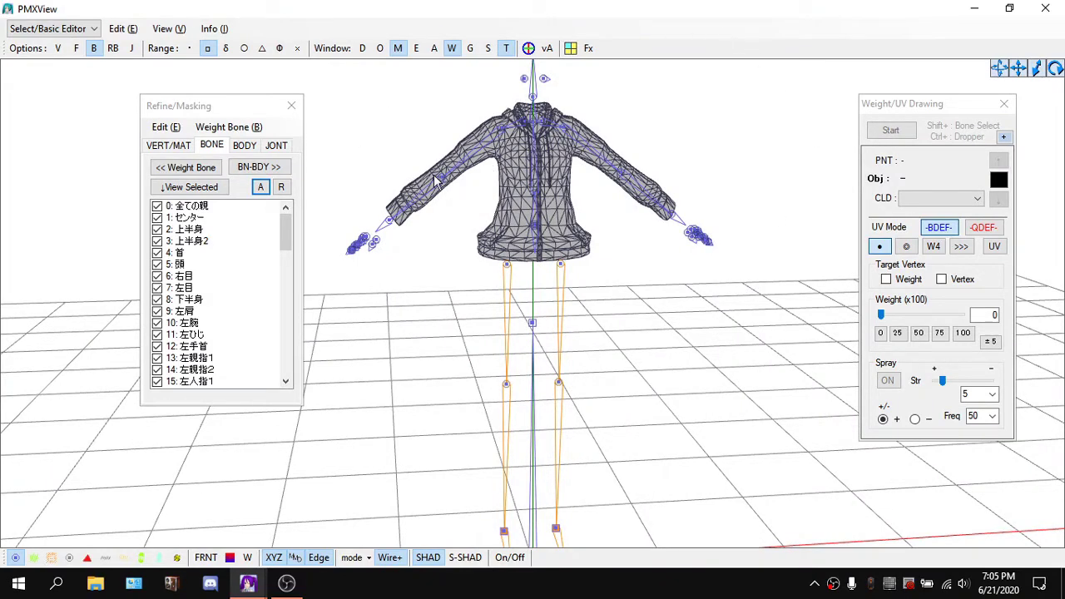
scroll(517, 146, up, 8)
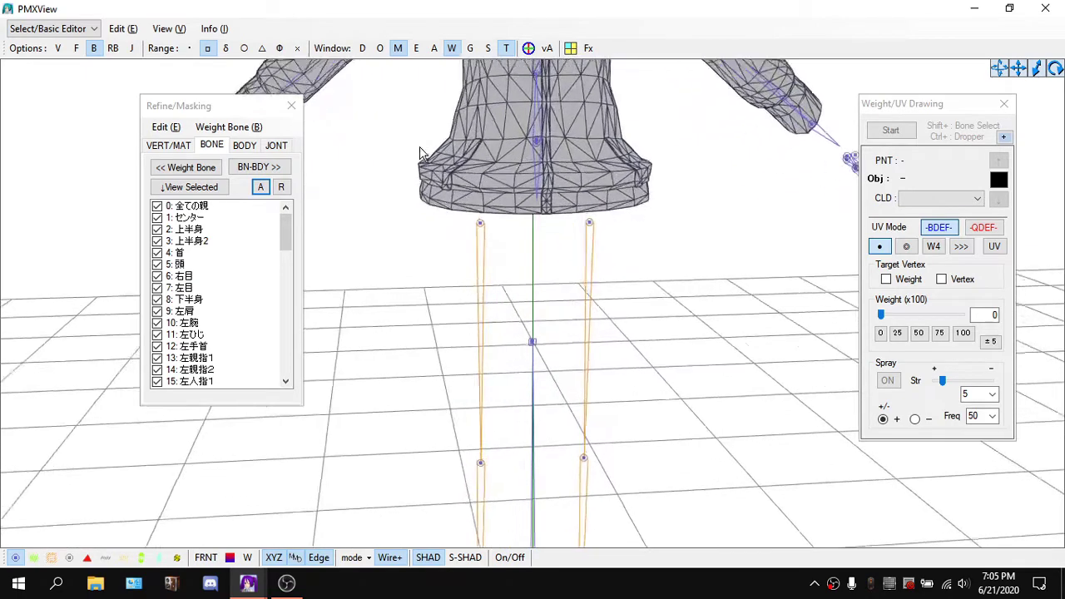
drag(1014, 67, 1021, 77)
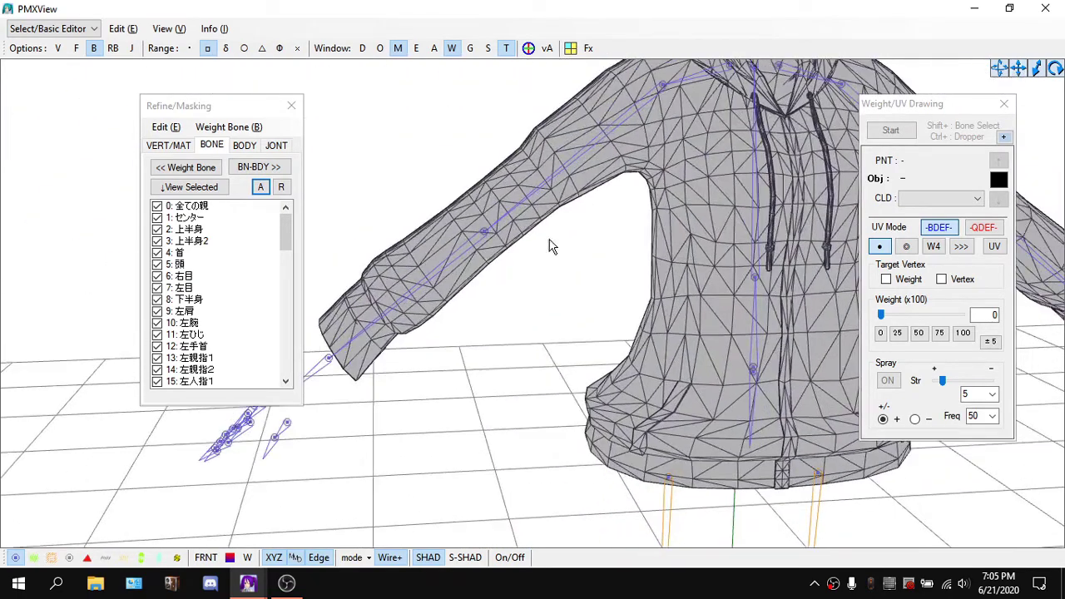
right_drag(529, 239, 517, 230)
click(490, 218)
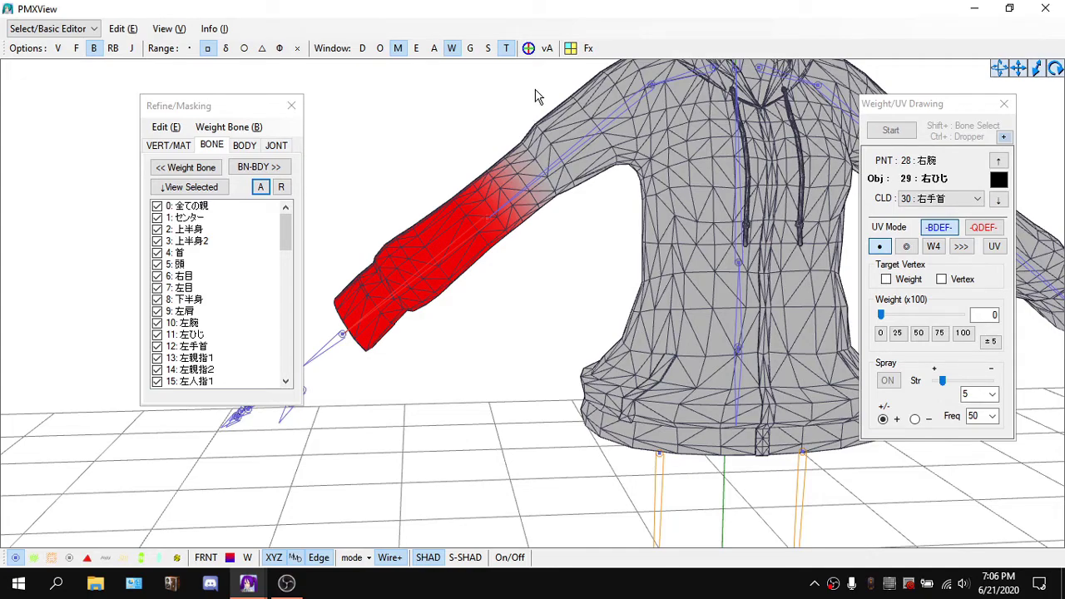
click(529, 48)
drag(491, 217, 506, 196)
click(514, 202)
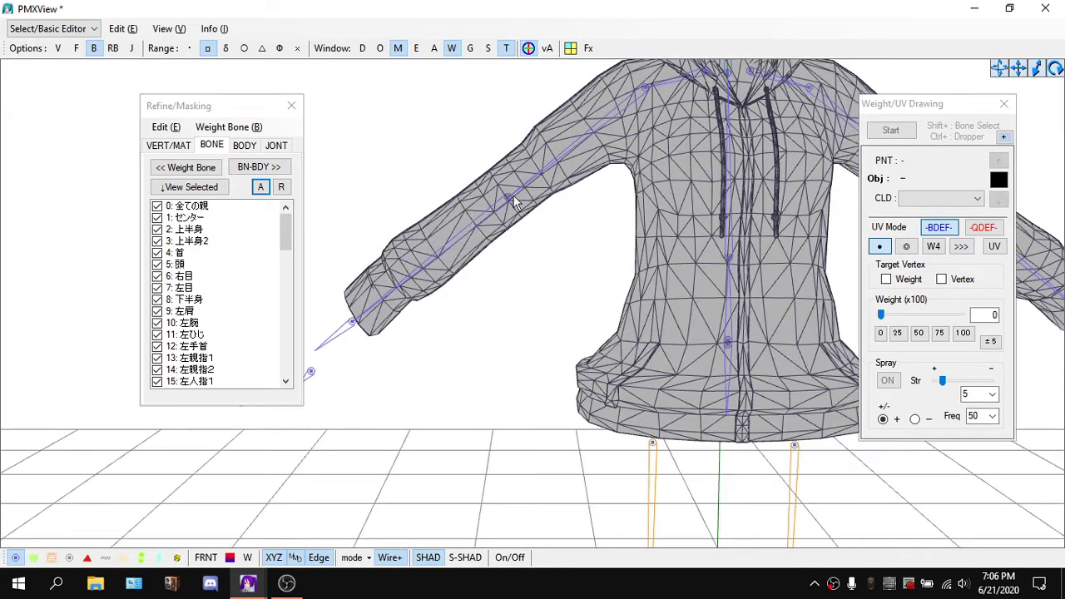
Select the hoodie vertices ringing the right elbow bone, leaving out those farther up and down the sleeve.
scroll(513, 202, up, 3)
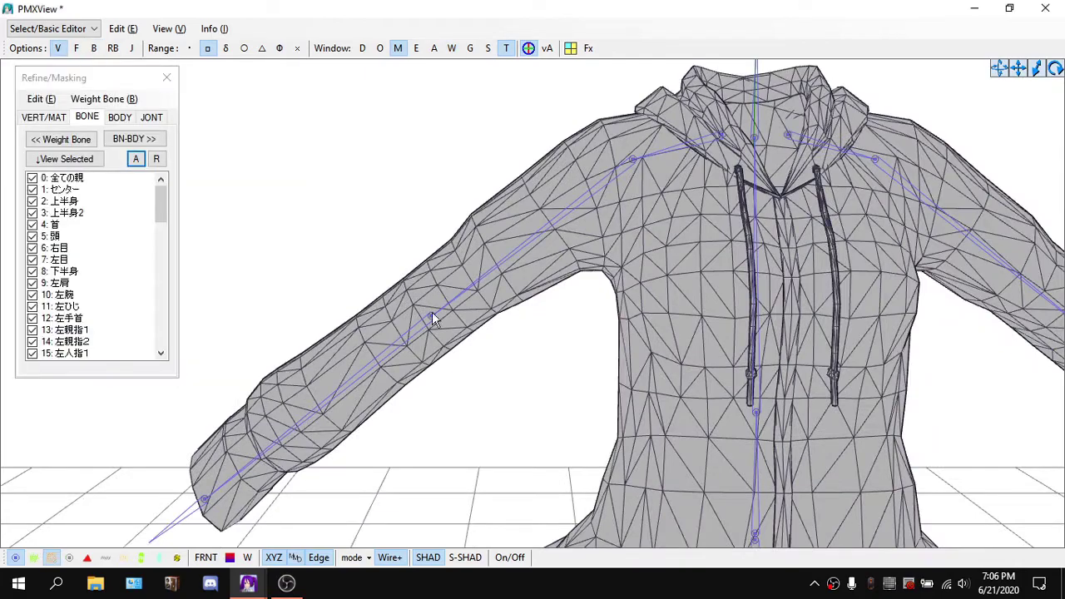
drag(332, 221, 503, 433)
ctrl+drag(462, 202, 505, 259)
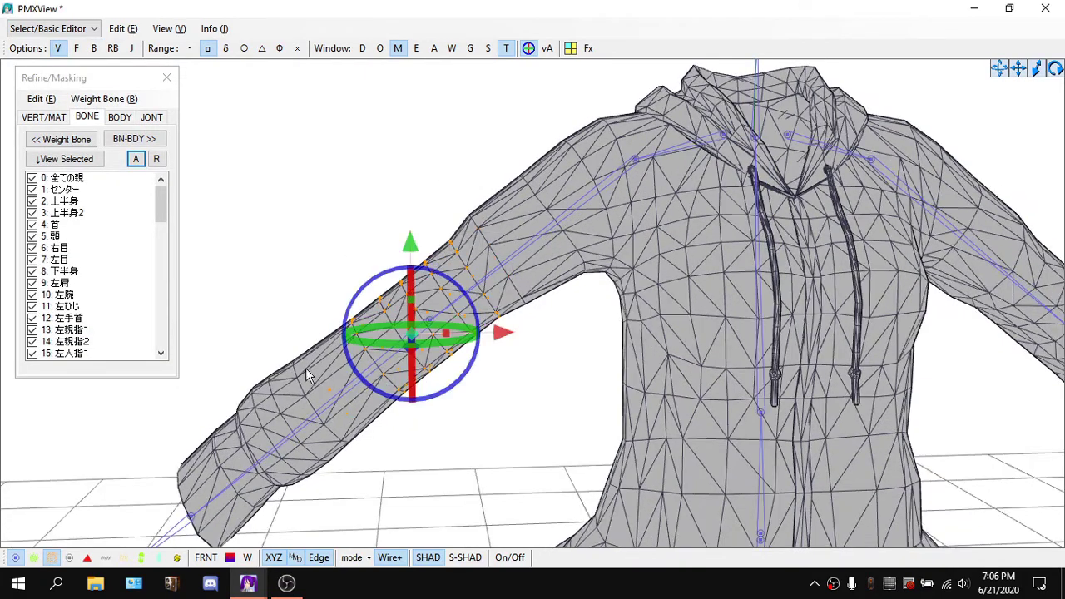
ctrl+drag(306, 368, 372, 418)
key(h)
scroll(449, 383, down, 2)
scroll(447, 385, down, 1)
Apply a weight operation to the selected right elbow vertices.
click(123, 29)
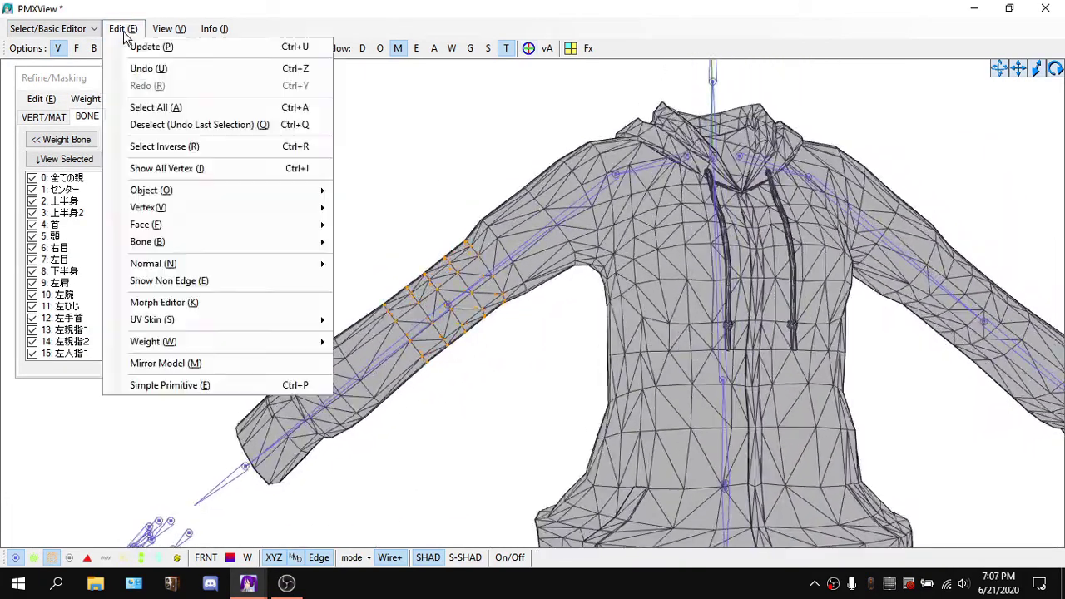
mouse_move(150, 341)
click(397, 402)
key(Return)
Enable the rotation handle in TransformView, then return to PMXView and open the Weight/UV Drawing window.
double_click(621, 12)
click(506, 47)
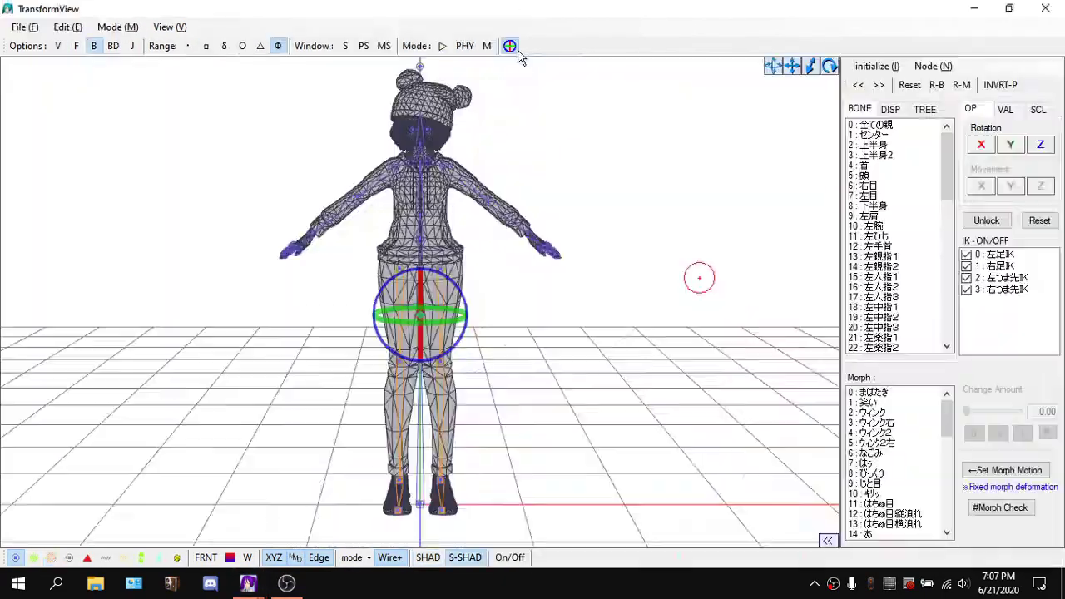
double_click(516, 9)
click(479, 7)
click(452, 47)
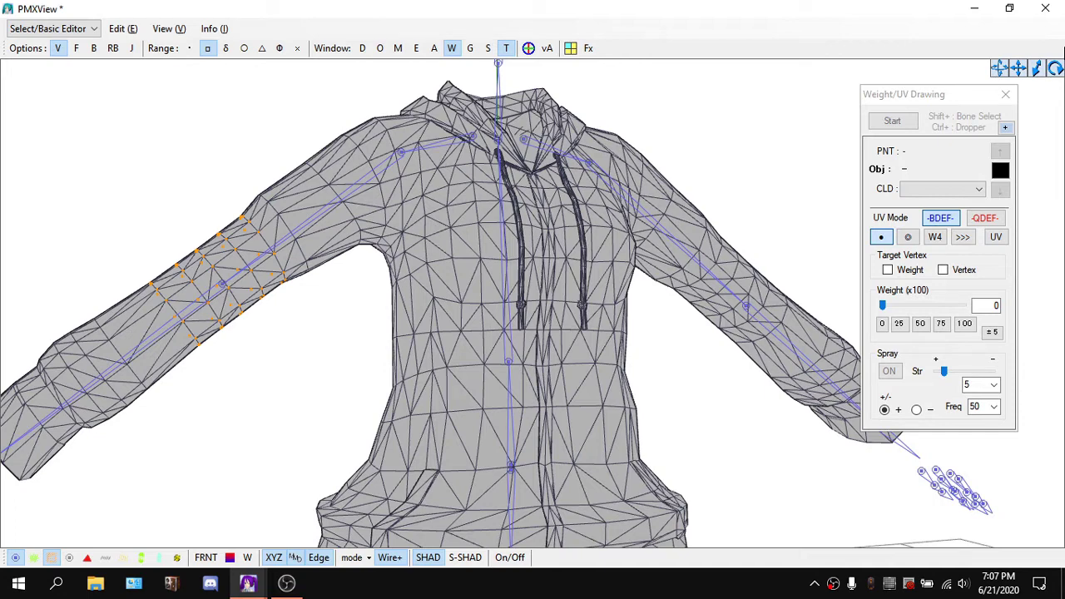
Switch the weight drawing mode to QDEF and back to BDEF, keeping the Weight/UV Drawing window beside the model.
click(1002, 220)
click(922, 220)
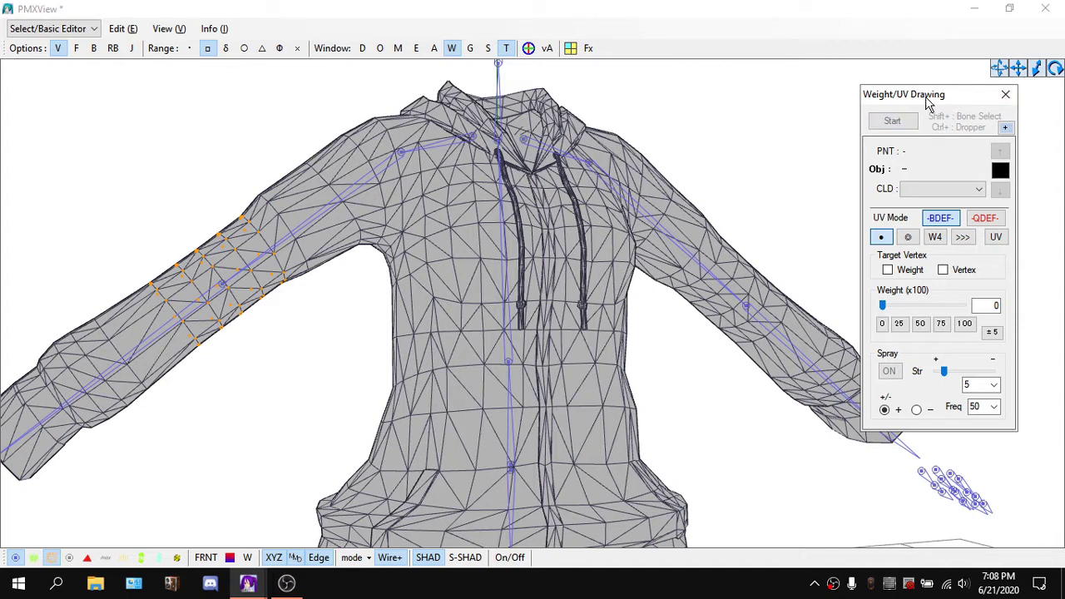
drag(927, 101, 886, 104)
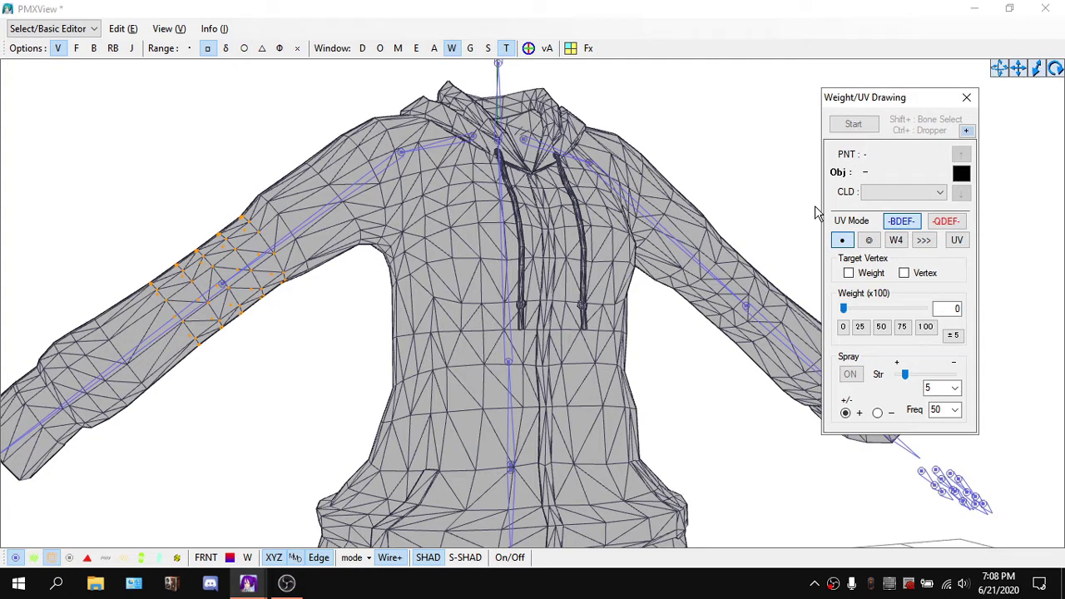
click(957, 221)
drag(880, 97, 918, 81)
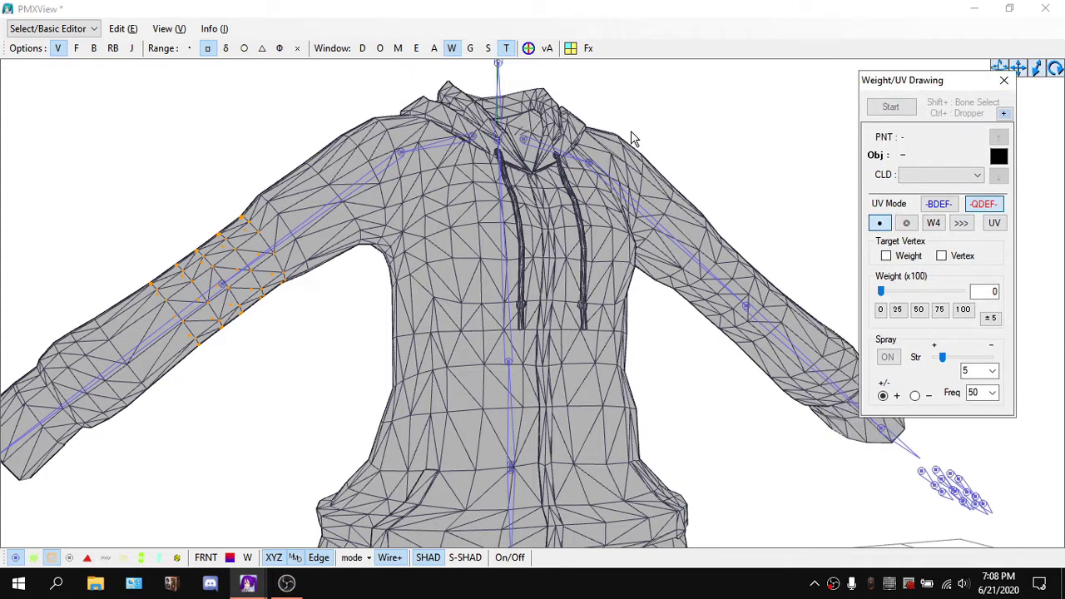
click(937, 204)
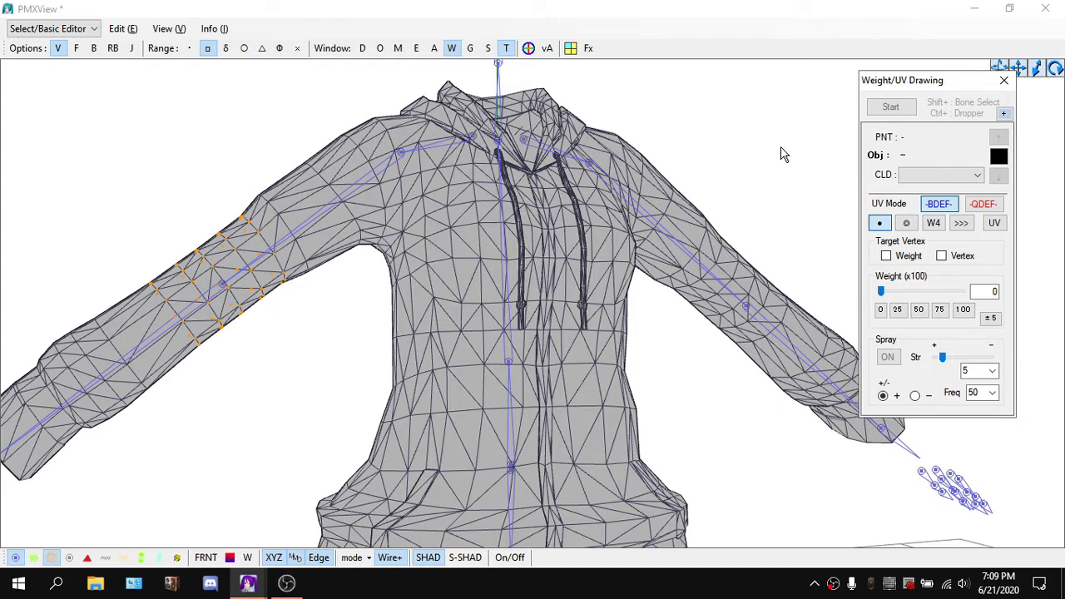
Set the drawing weight to 100 and clear the vertex selection on the right sleeve.
mouse_move(781, 148)
right_down()
mouse_move(748, 141)
mouse_move(777, 149)
right_up()
scroll(782, 147, up, 2)
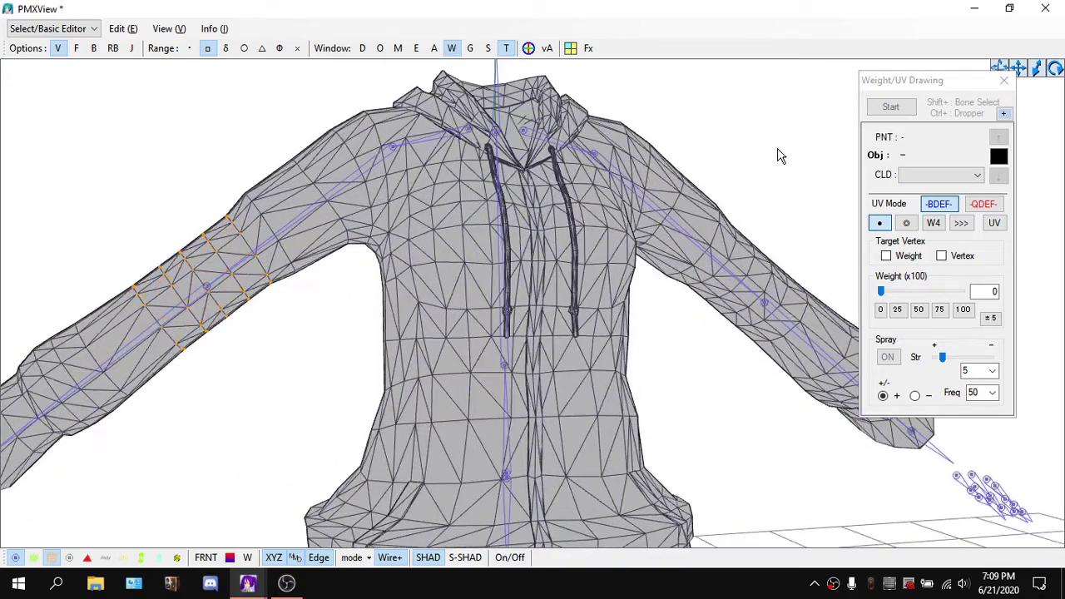
click(963, 310)
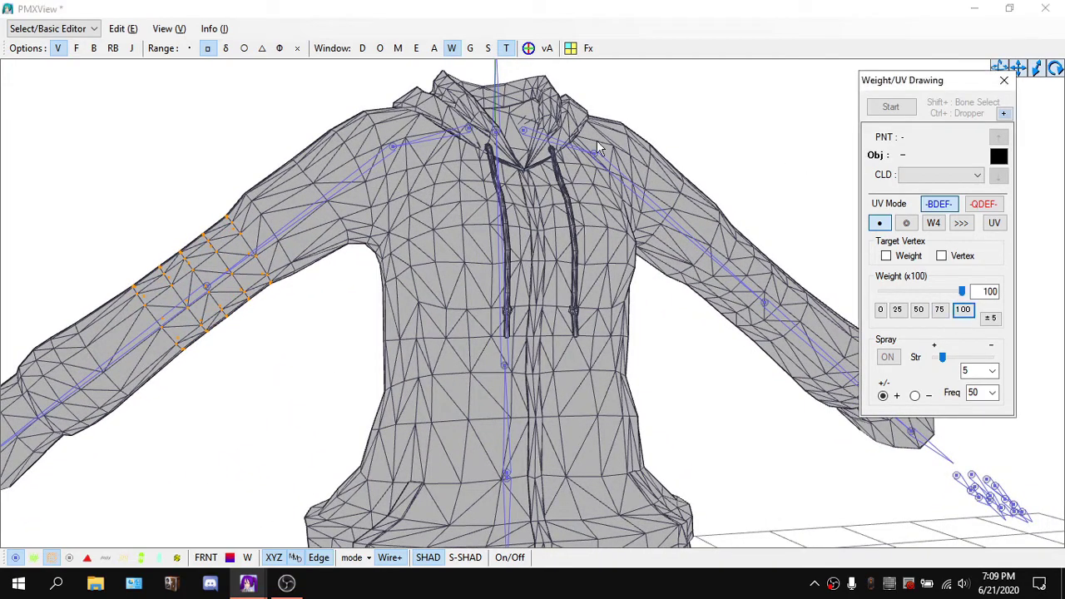
click(207, 292)
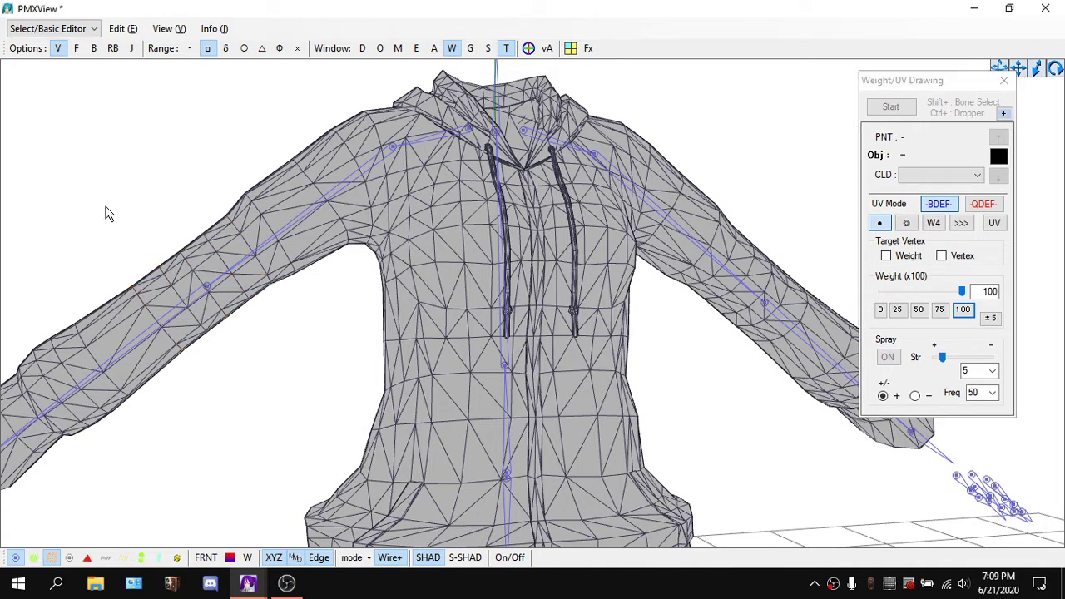
Reselect the vertex rings around the right elbow of the hoodie, adding missed vertices and removing extra ones.
right_drag(105, 213, 204, 186)
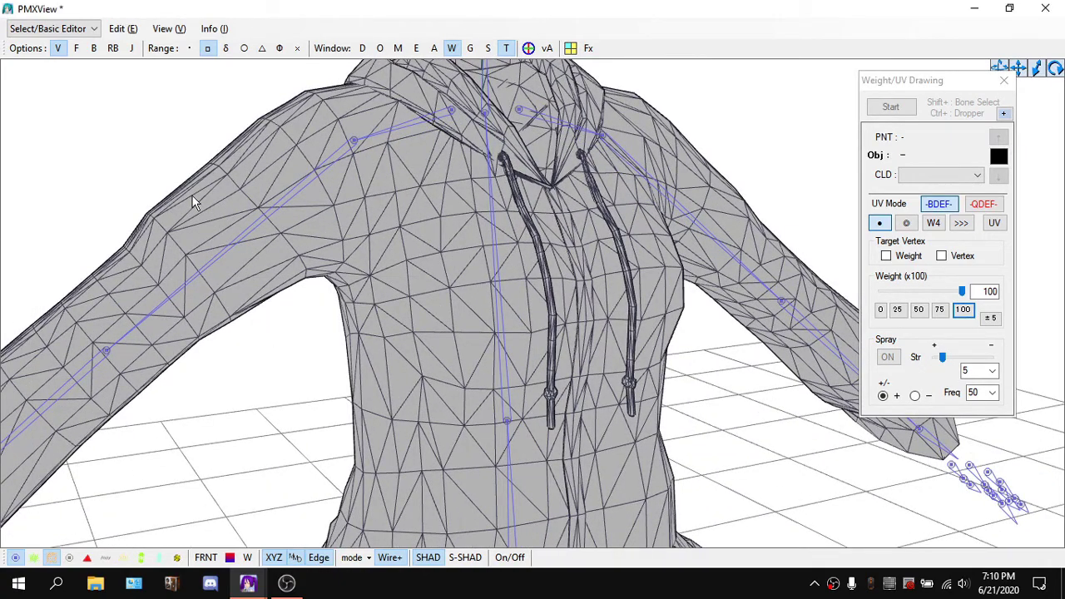
right_drag(130, 174, 128, 167)
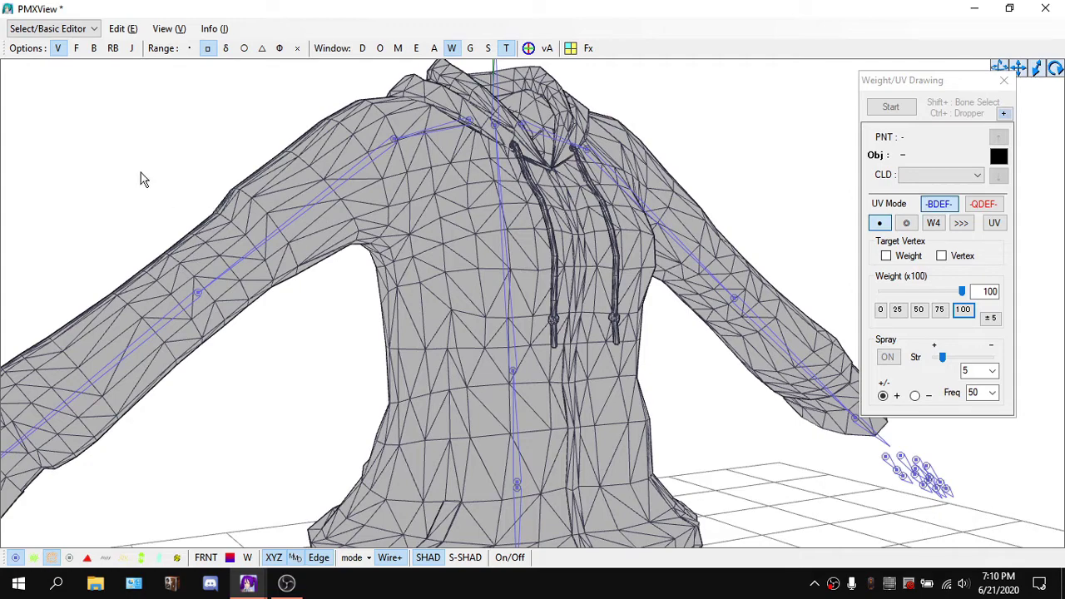
right_drag(140, 172, 123, 168)
scroll(219, 227, up, 3)
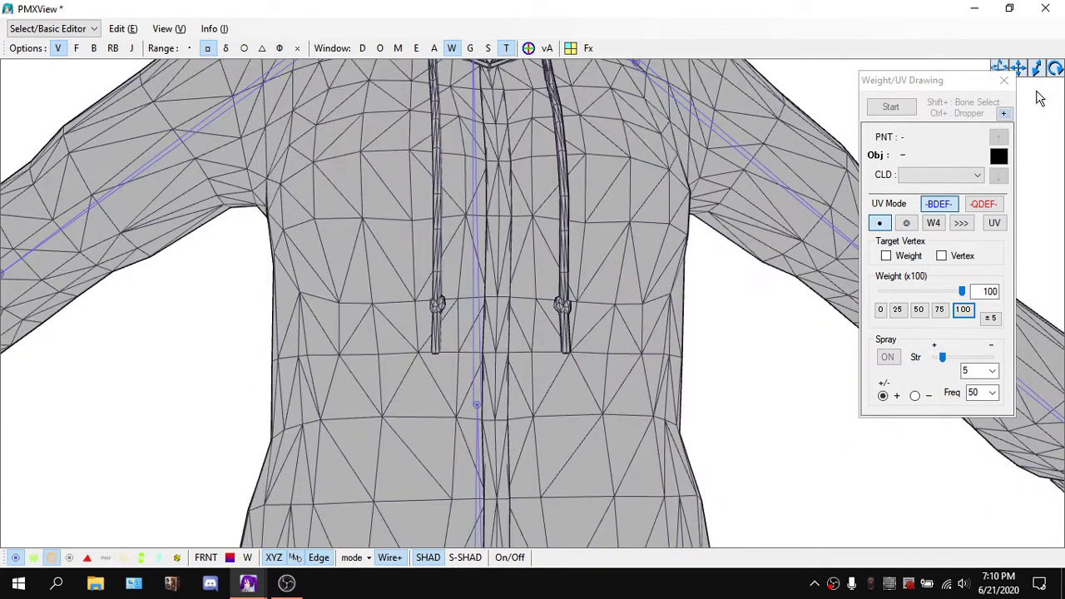
mouse_move(981, 80)
mouse_down()
mouse_move(971, 88)
mouse_move(1017, 69)
mouse_up()
drag(322, 159, 600, 397)
shift+drag(268, 308, 471, 491)
ctrl+drag(227, 316, 414, 508)
shift+drag(513, 123, 599, 195)
shift+drag(509, 93, 643, 173)
right_drag(624, 148, 607, 197)
scroll(606, 197, down, 1)
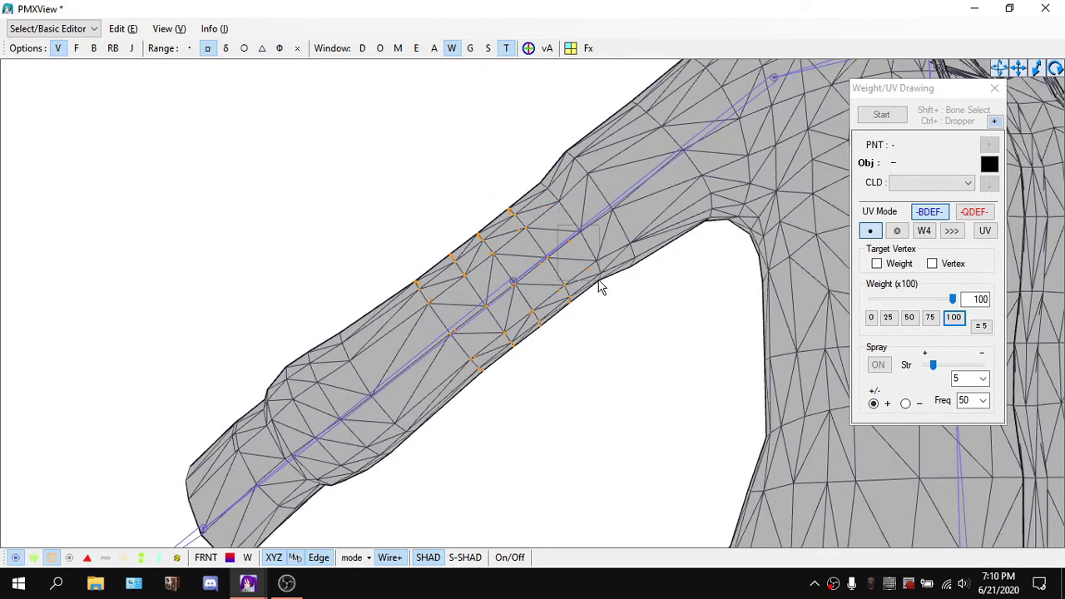
right_drag(642, 276, 645, 276)
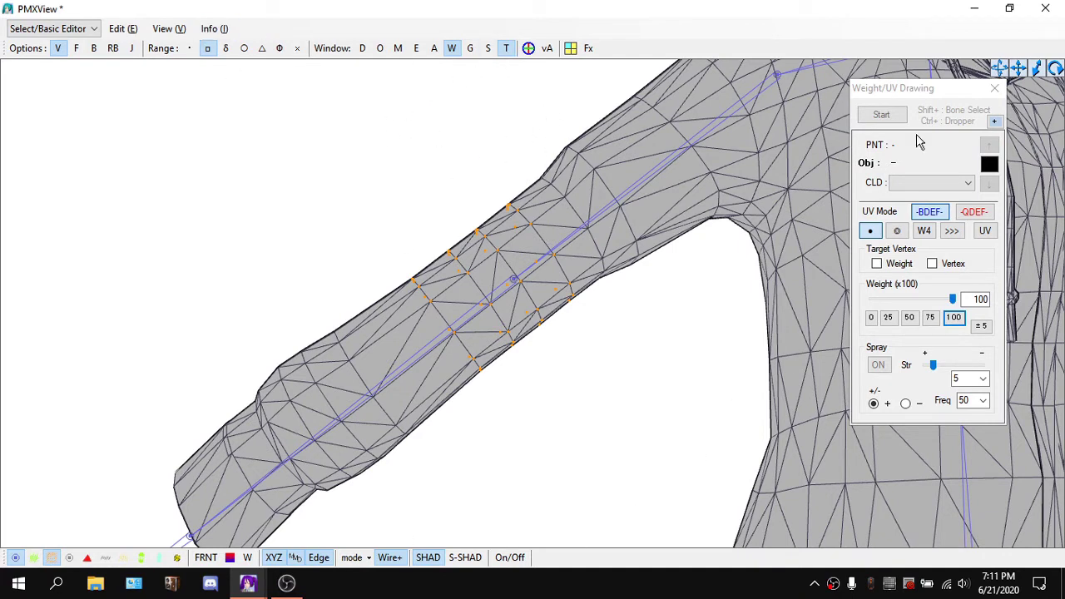
Close the Weight/UV Drawing window and arrange PMXView side by side with TransformView.
click(997, 89)
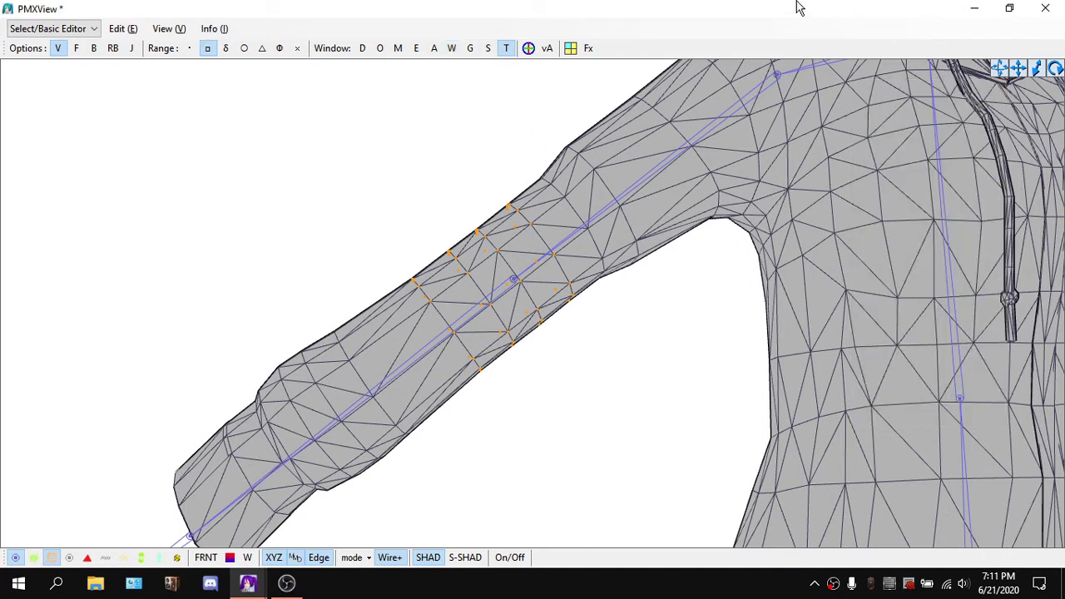
double_click(797, 7)
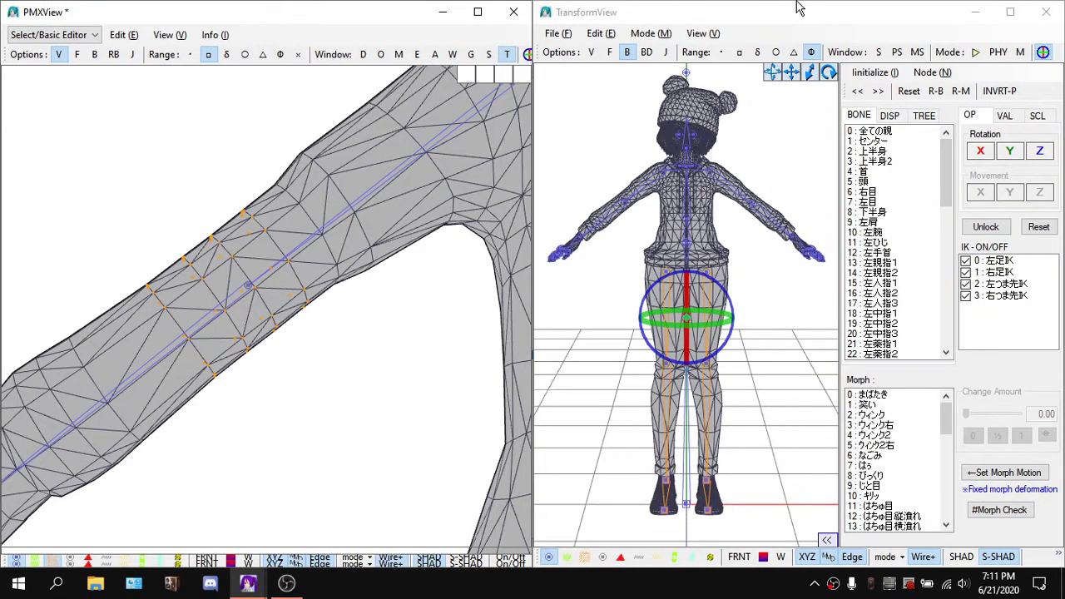
key(super+Right)
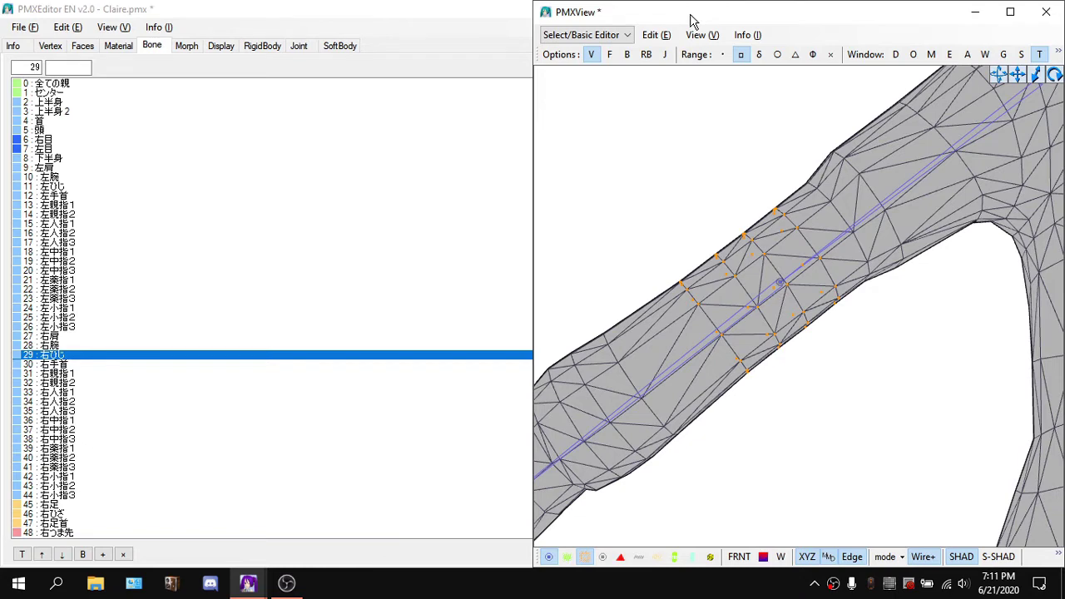
key(super+Left)
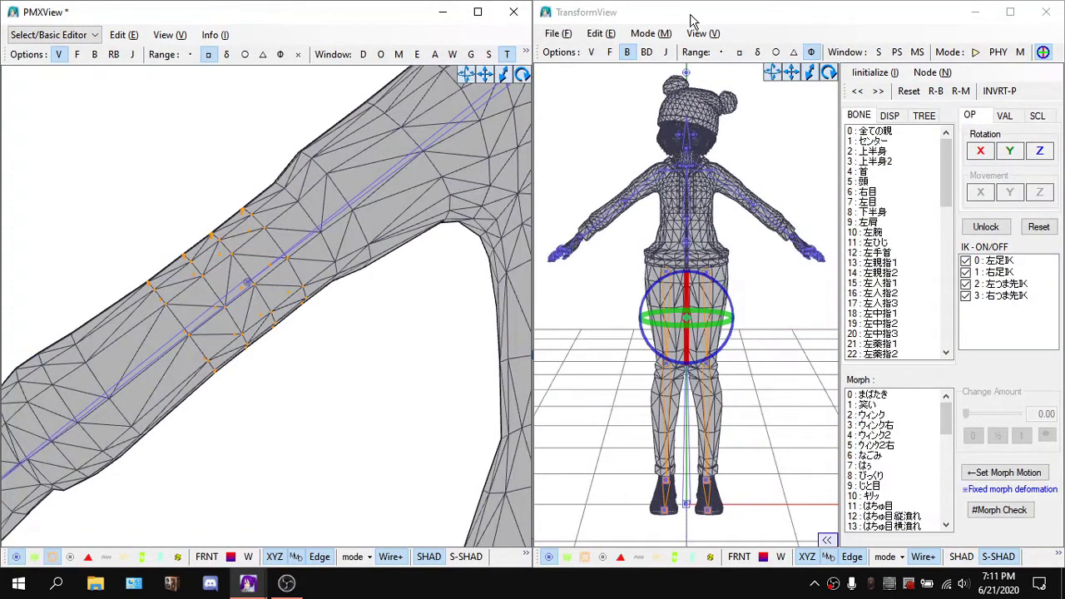
Select the right elbow bone (右ひじ) in TransformView to show its weights on the sleeve.
scroll(661, 162, up, 4)
click(601, 200)
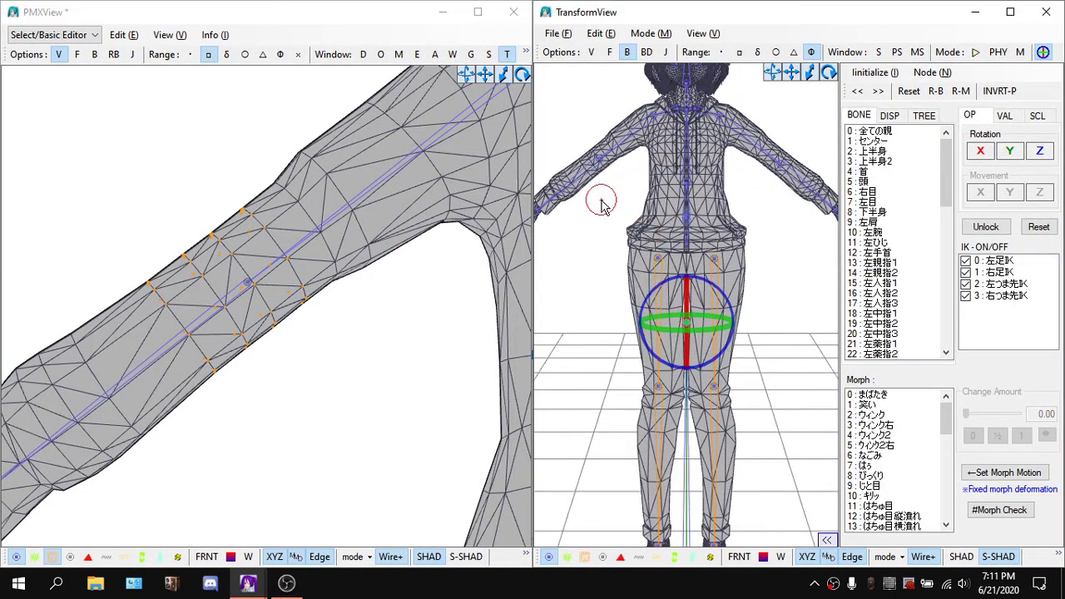
click(600, 160)
scroll(520, 214, up, 3)
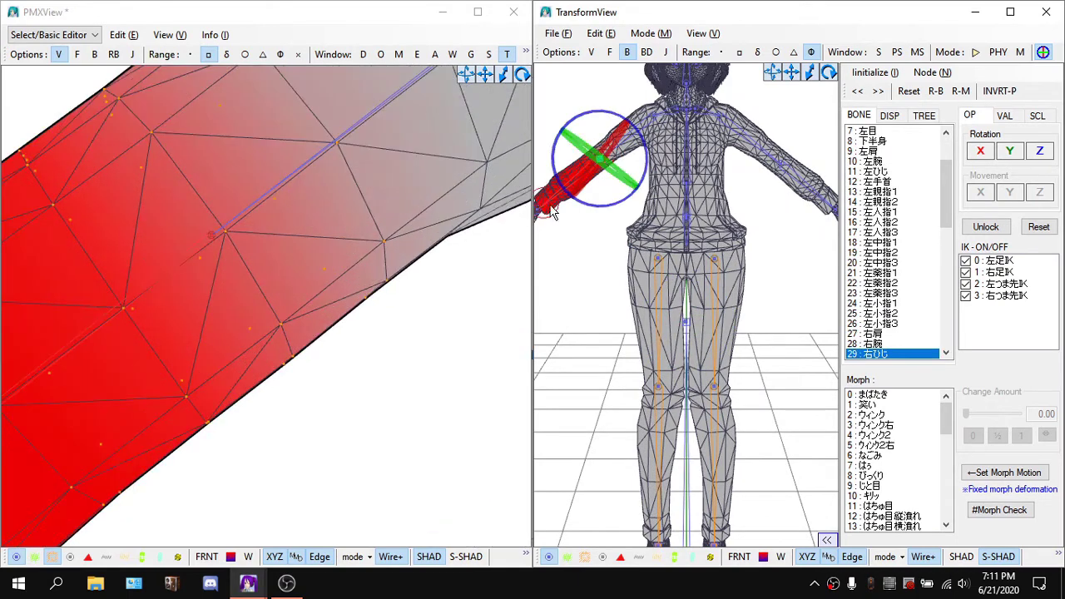
scroll(583, 203, down, 3)
Rotate the right elbow bone about its Z axis to bend the forearm upward, and examine the sleeve's deformation at the joint.
drag(789, 74, 919, 117)
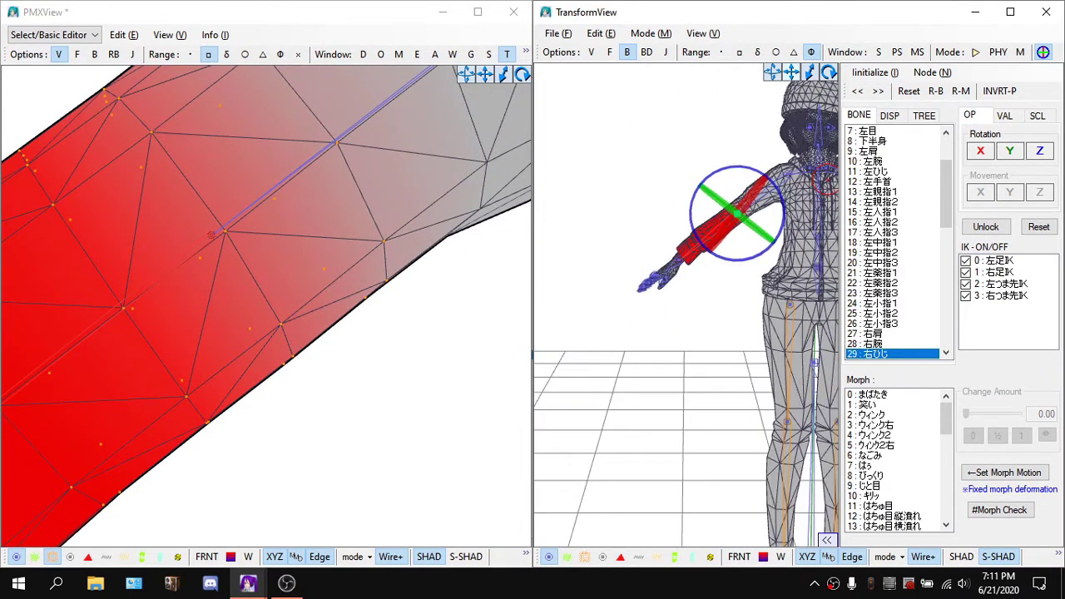
drag(826, 179, 836, 184)
scroll(689, 171, up, 4)
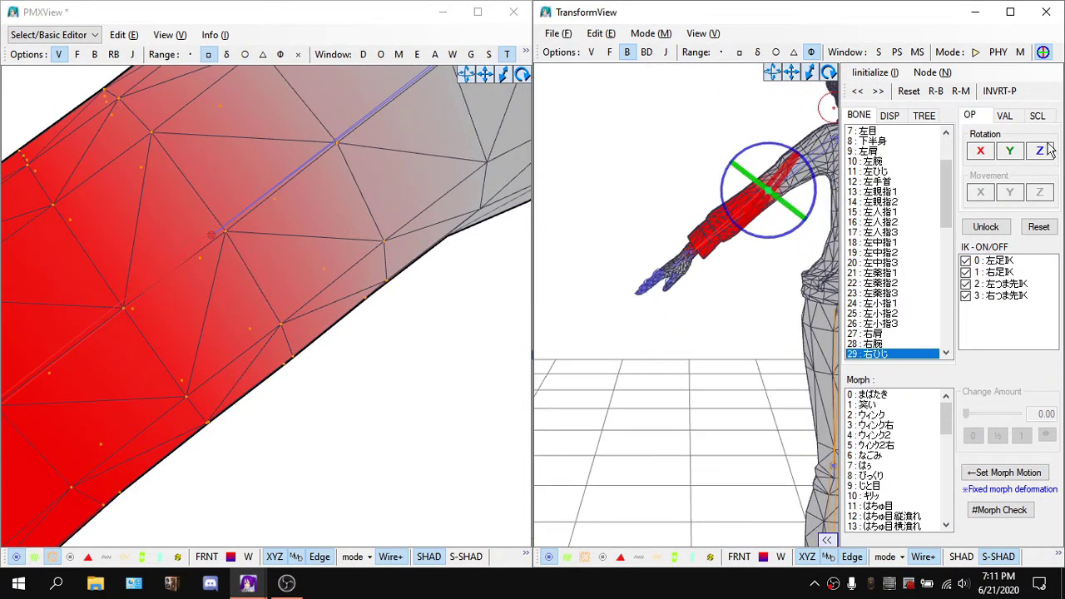
drag(1040, 150, 1040, 131)
scroll(793, 135, up, 4)
drag(791, 74, 770, 212)
scroll(618, 246, up, 4)
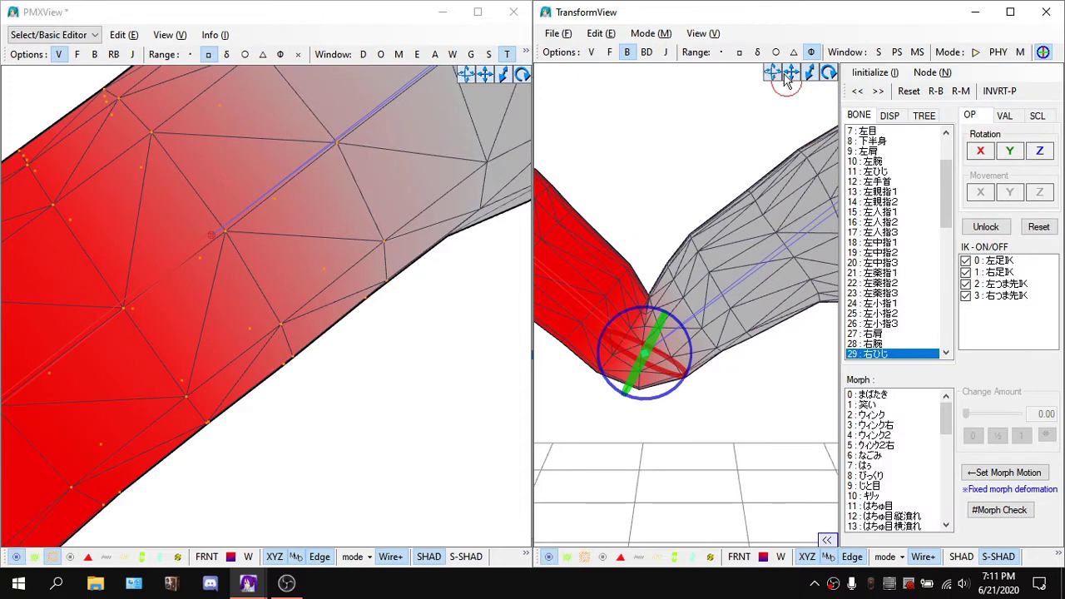
drag(787, 74, 860, 74)
mouse_move(1034, 150)
mouse_down()
mouse_move(1034, 168)
mouse_move(1040, 138)
mouse_move(1039, 152)
mouse_up()
click(775, 149)
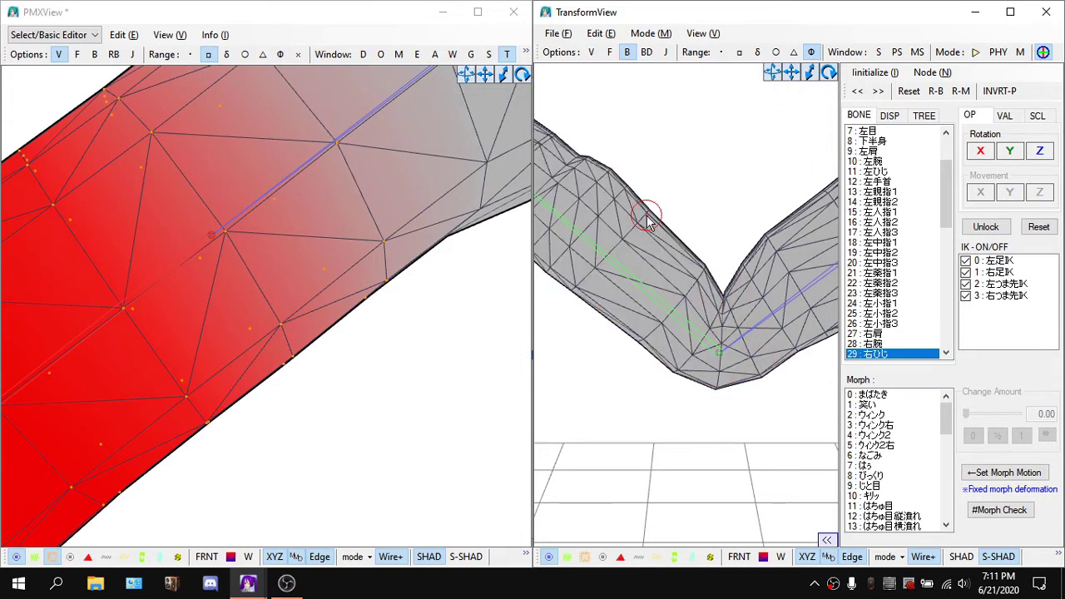
Set the deformation type of the selected vertex rings around the right elbow to SDEF.
scroll(278, 263, down, 5)
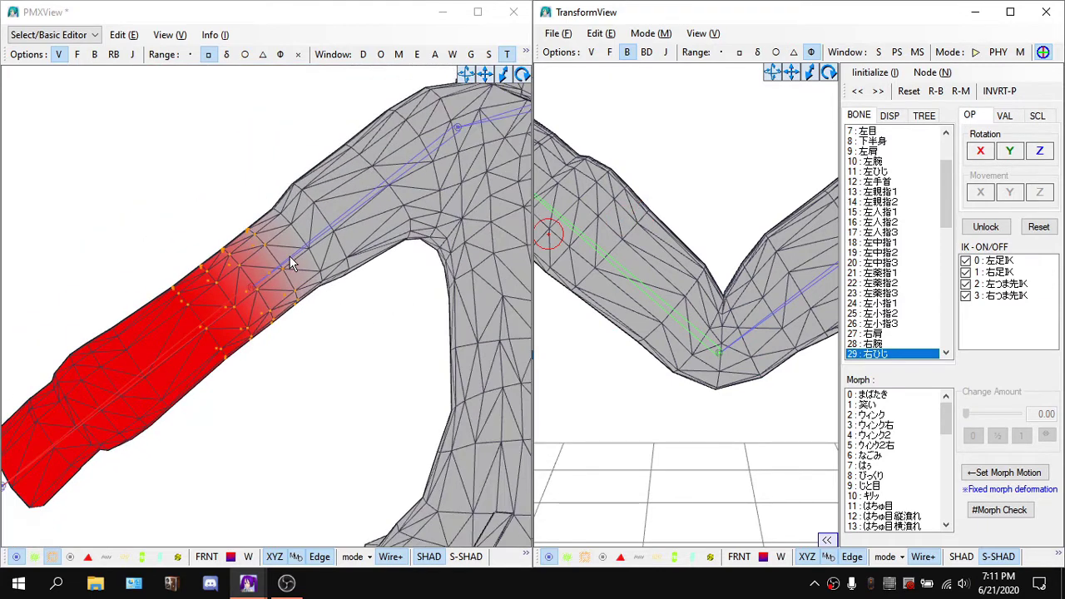
scroll(291, 263, up, 5)
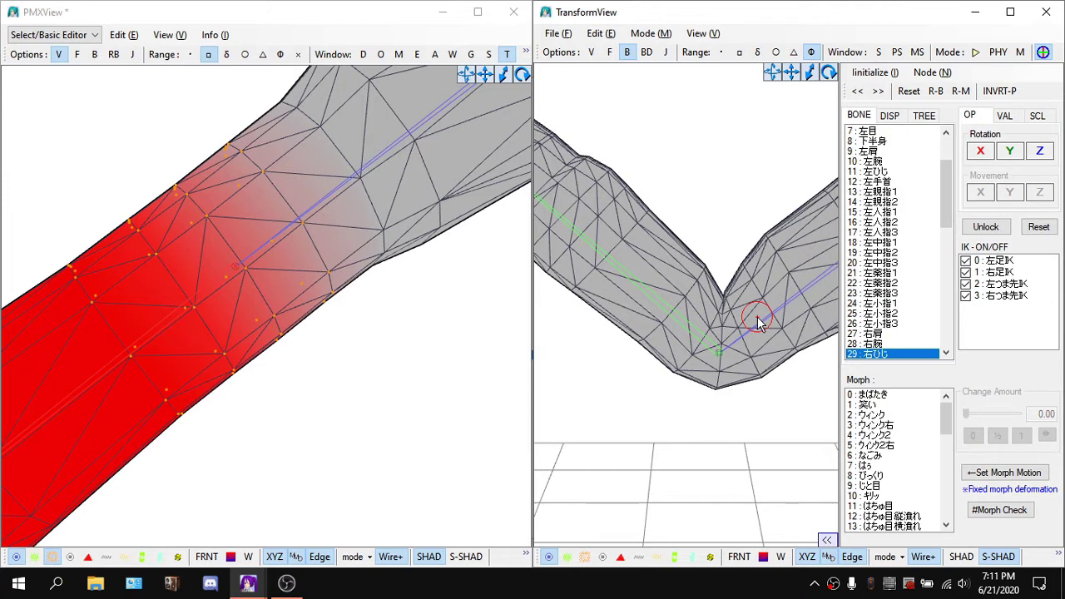
scroll(242, 258, down, 3)
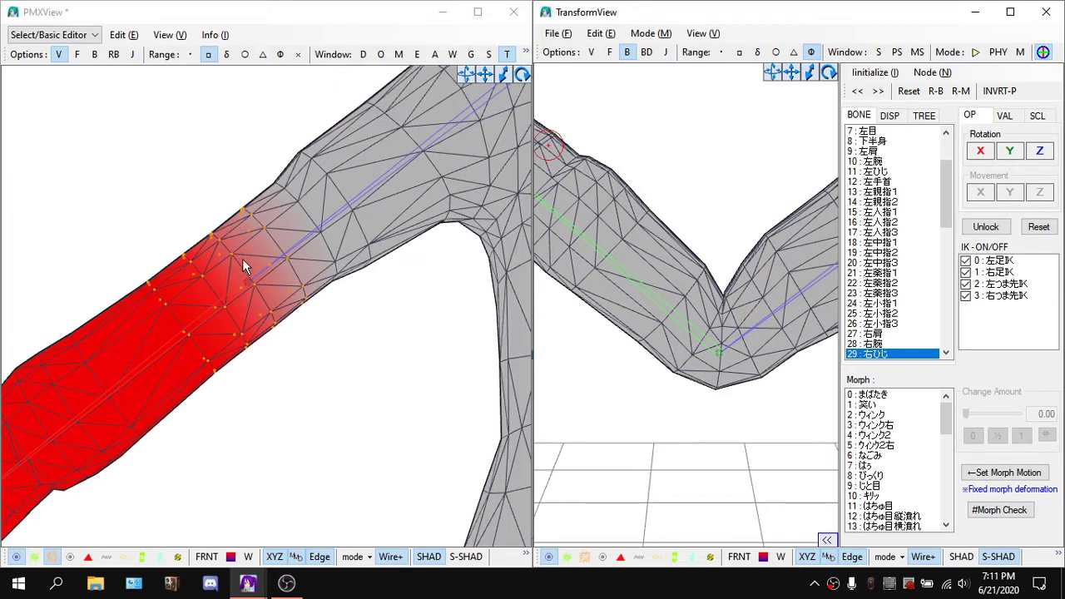
mouse_move(188, 171)
right_down()
mouse_move(174, 171)
mouse_move(187, 171)
right_up()
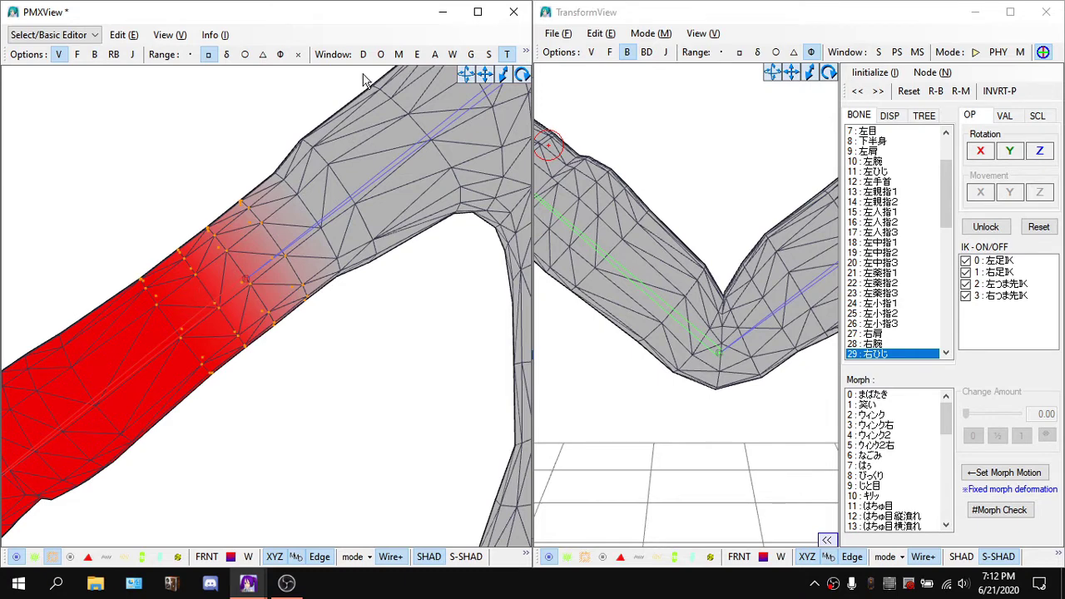
click(124, 35)
click(225, 174)
click(124, 35)
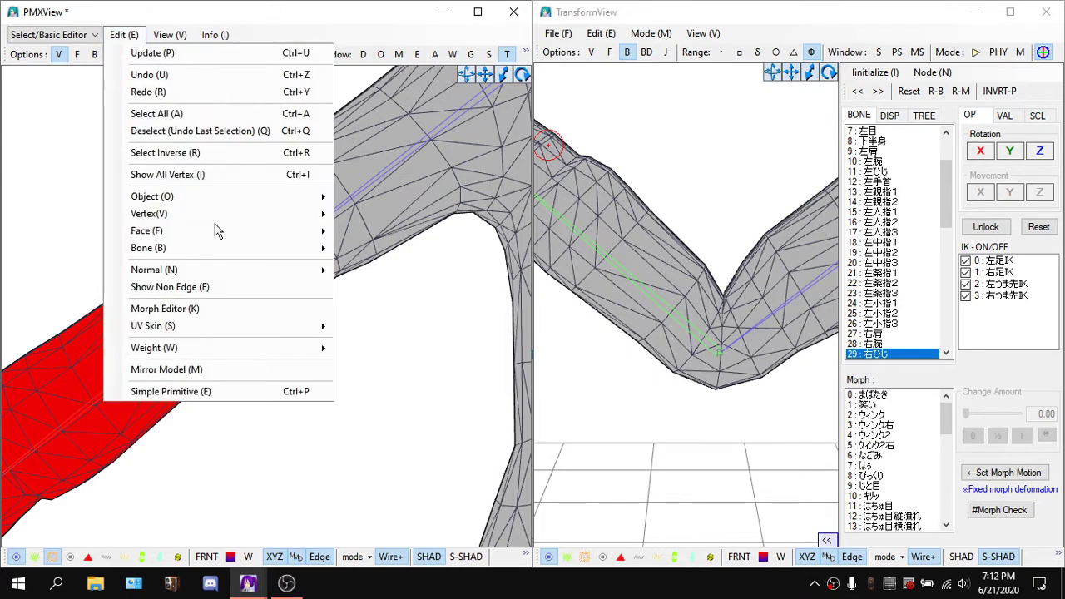
mouse_move(236, 347)
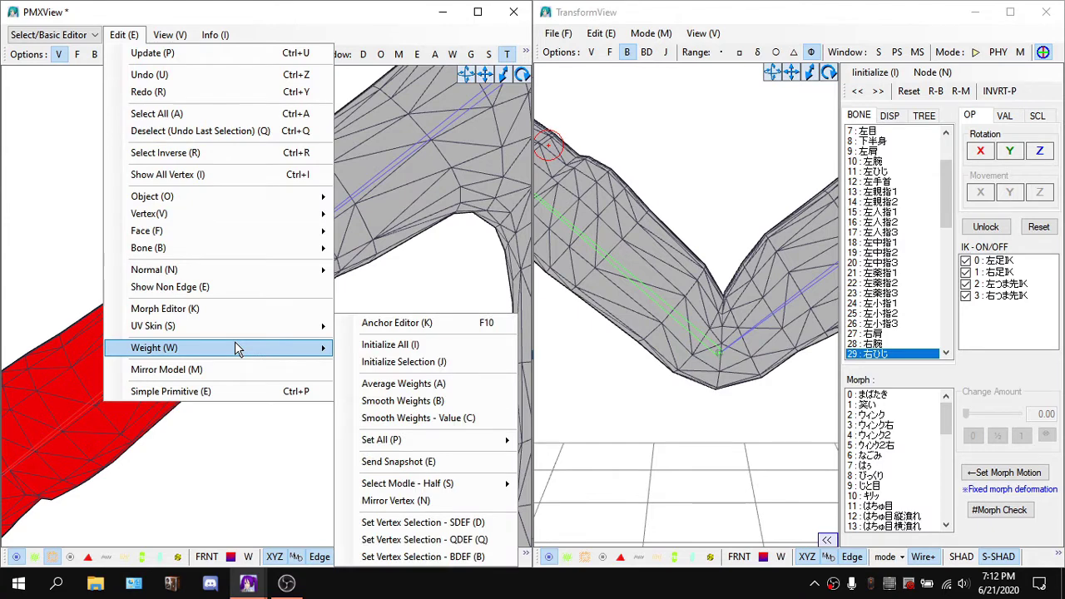
click(491, 523)
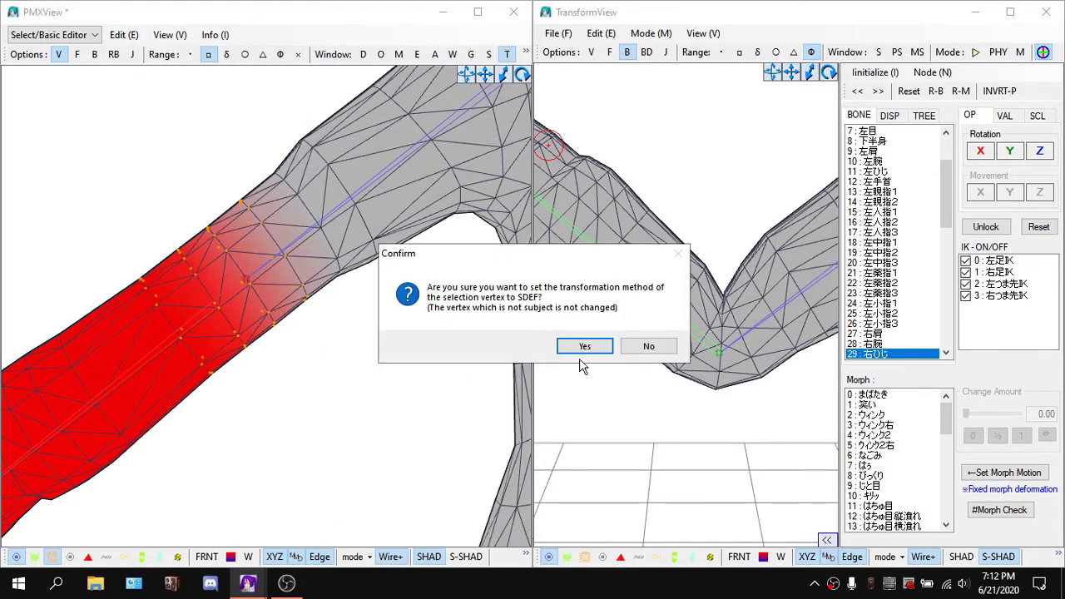
click(585, 346)
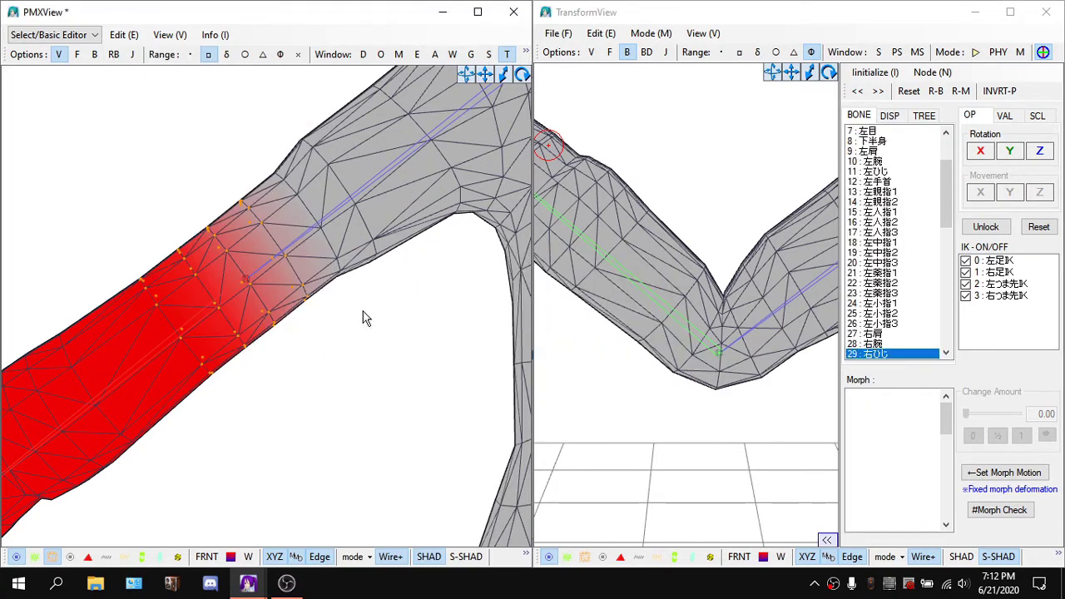
Select the right elbow bone (右ひじ) in TransformView and rotate it back and forth about its Z axis to test the SDEF bend.
click(538, 336)
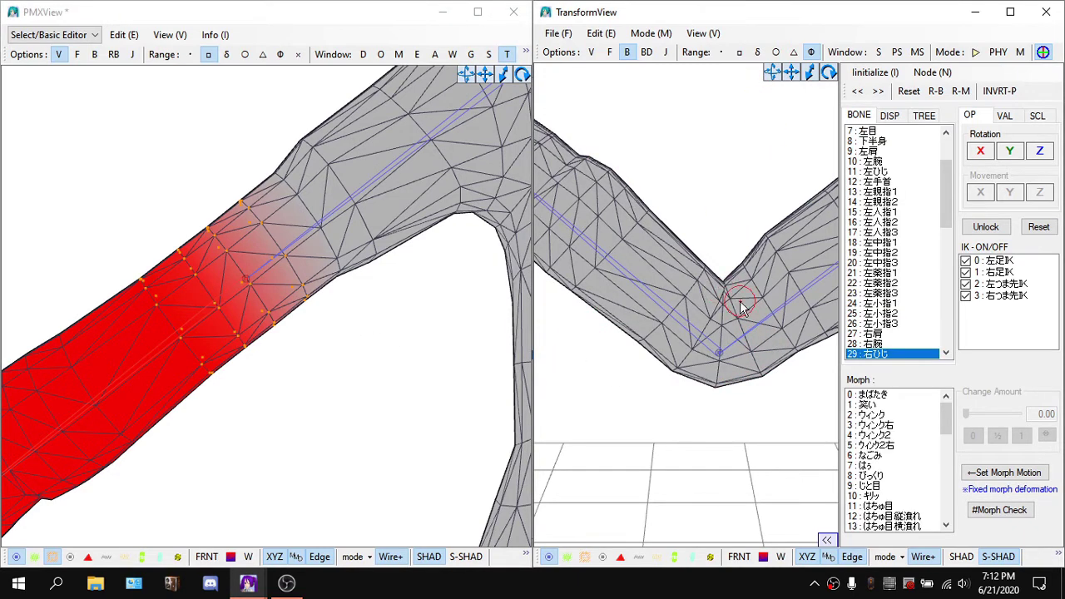
click(728, 360)
drag(1025, 153, 978, 151)
drag(1025, 264, 1025, 196)
drag(935, 151, 942, 151)
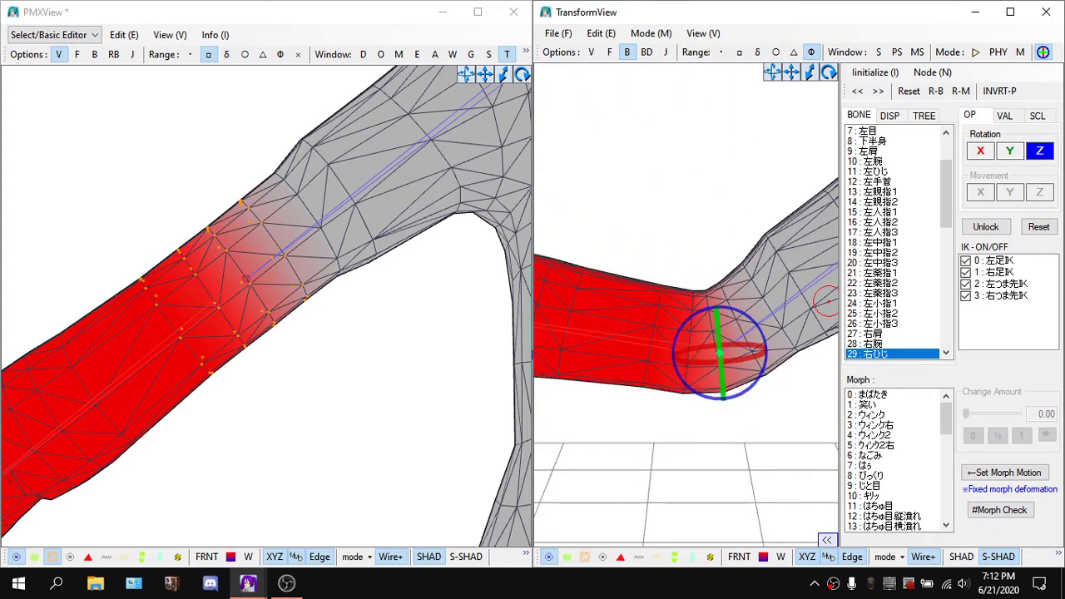
drag(1034, 150, 1029, 151)
Examine the bent right elbow of the sleeve in TransformView, both close up and together with the upper body.
scroll(588, 256, up, 1)
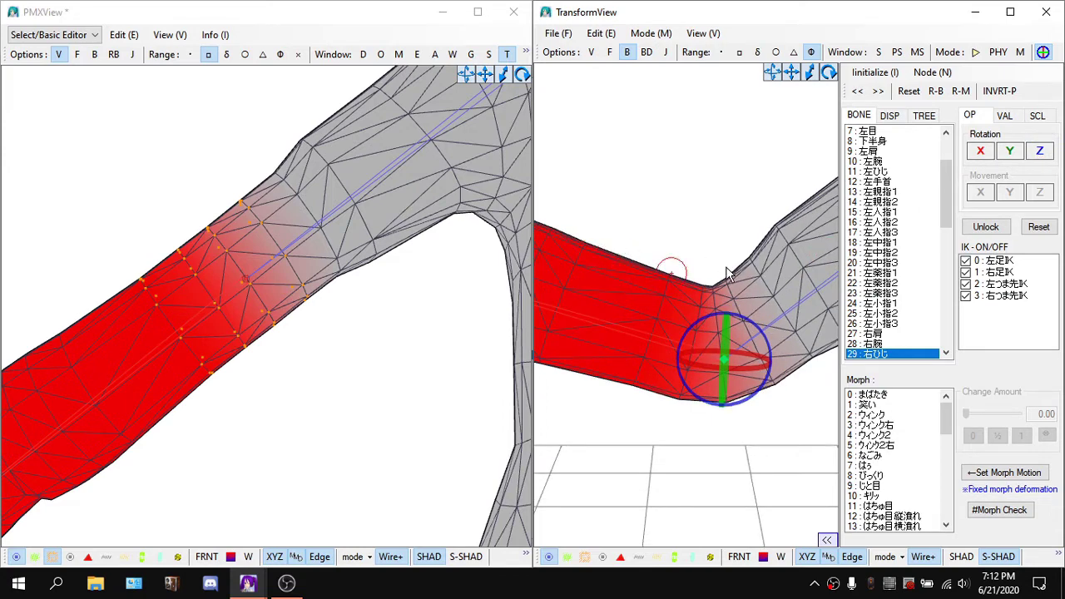
scroll(726, 275, up, 2)
drag(796, 73, 844, 130)
scroll(707, 173, down, 4)
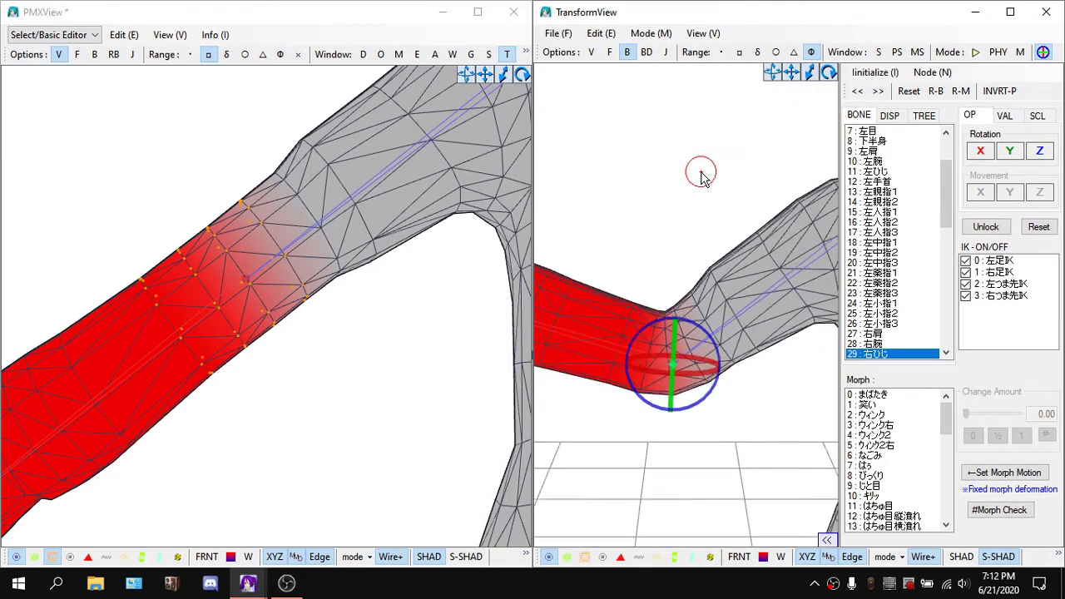
drag(786, 71, 784, 76)
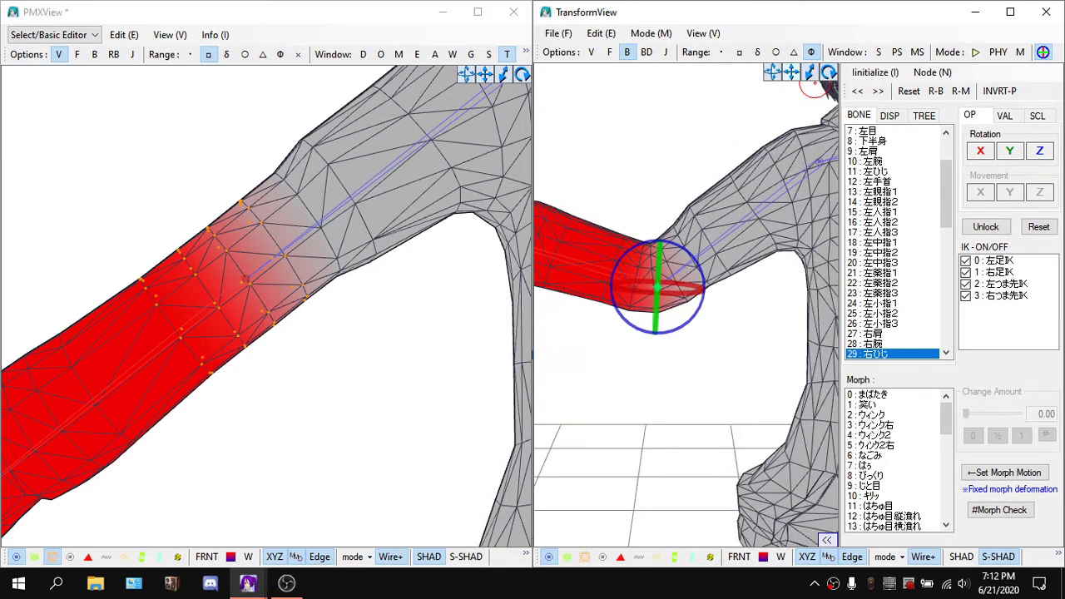
scroll(674, 207, up, 3)
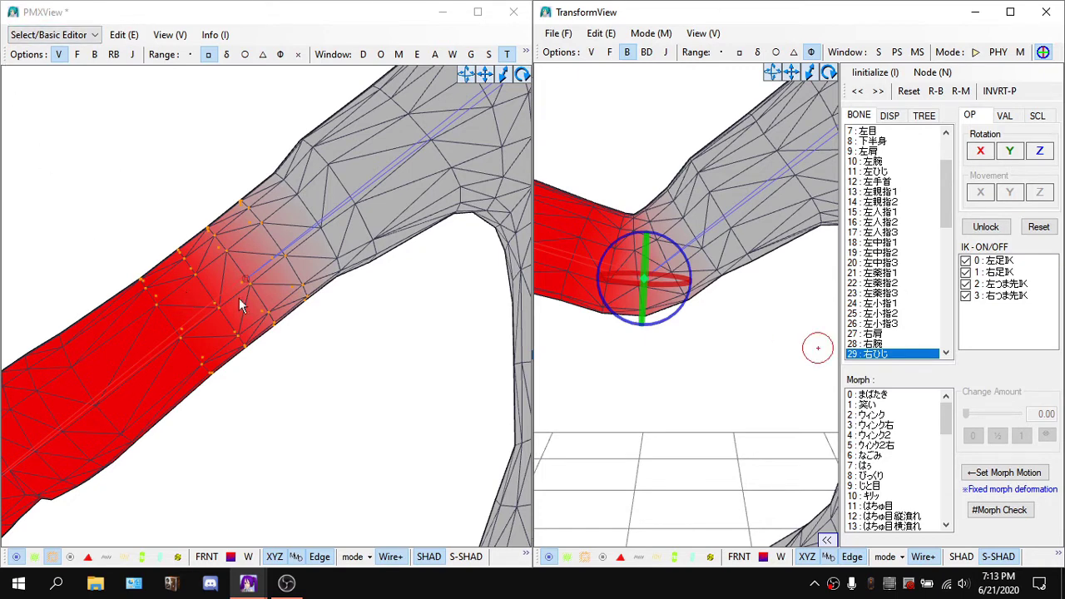
scroll(644, 225, down, 3)
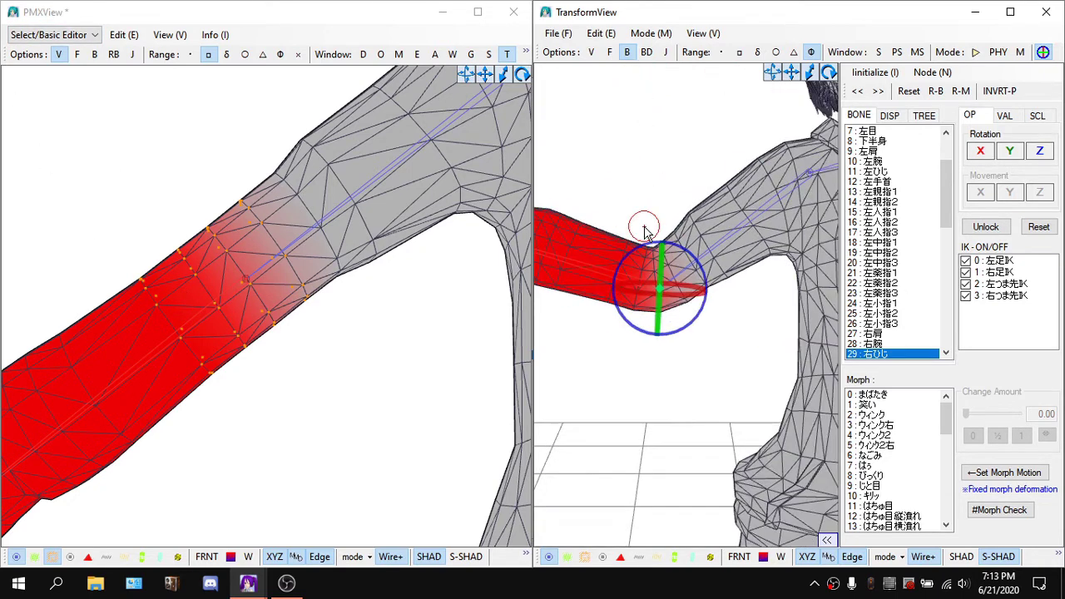
right_drag(645, 232, 624, 333)
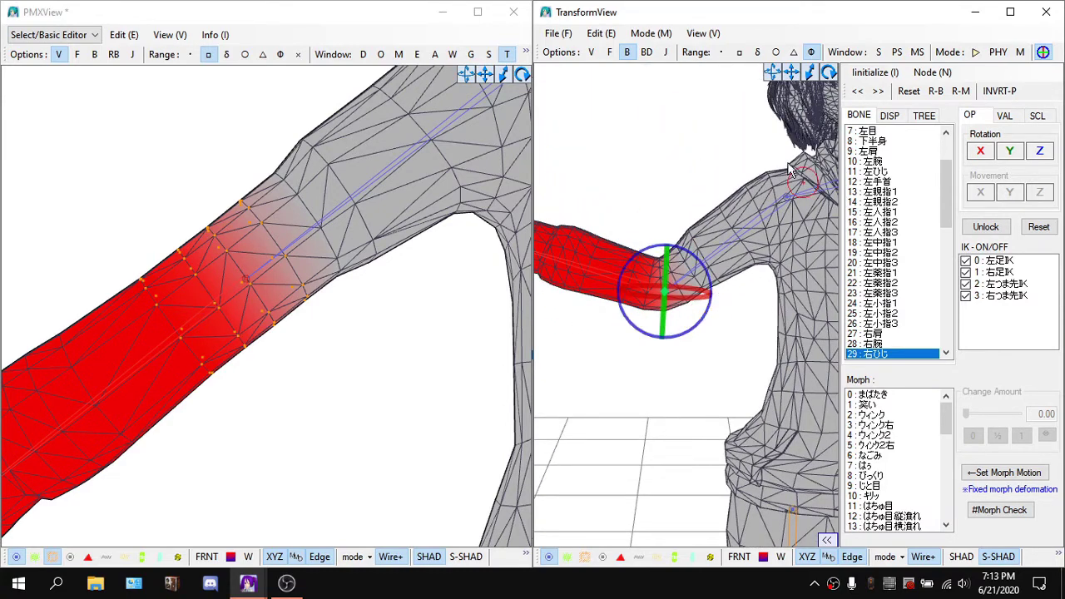
drag(793, 72, 797, 80)
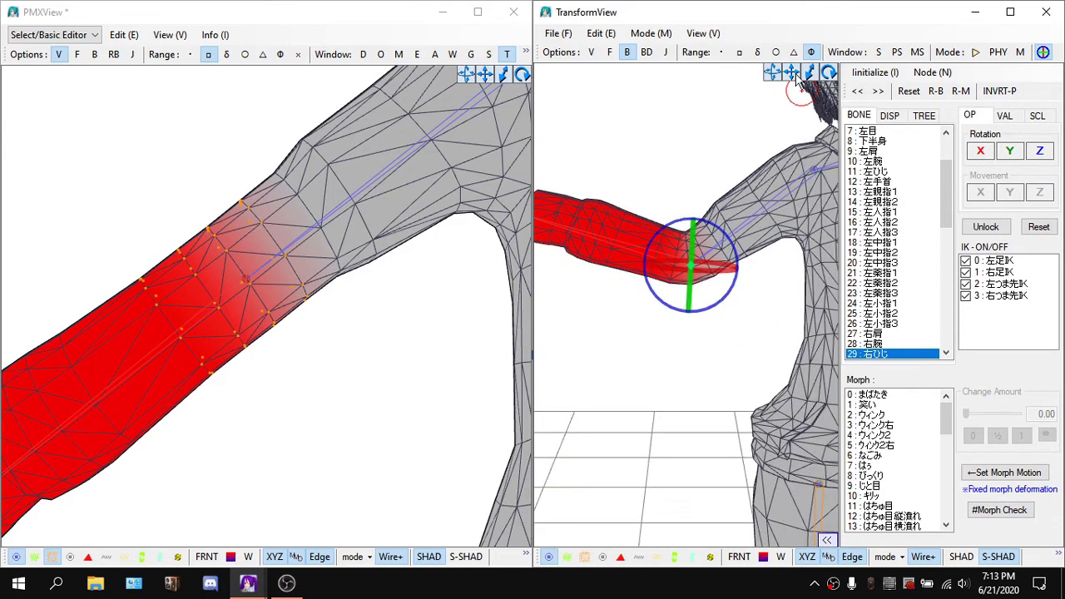
scroll(688, 190, up, 3)
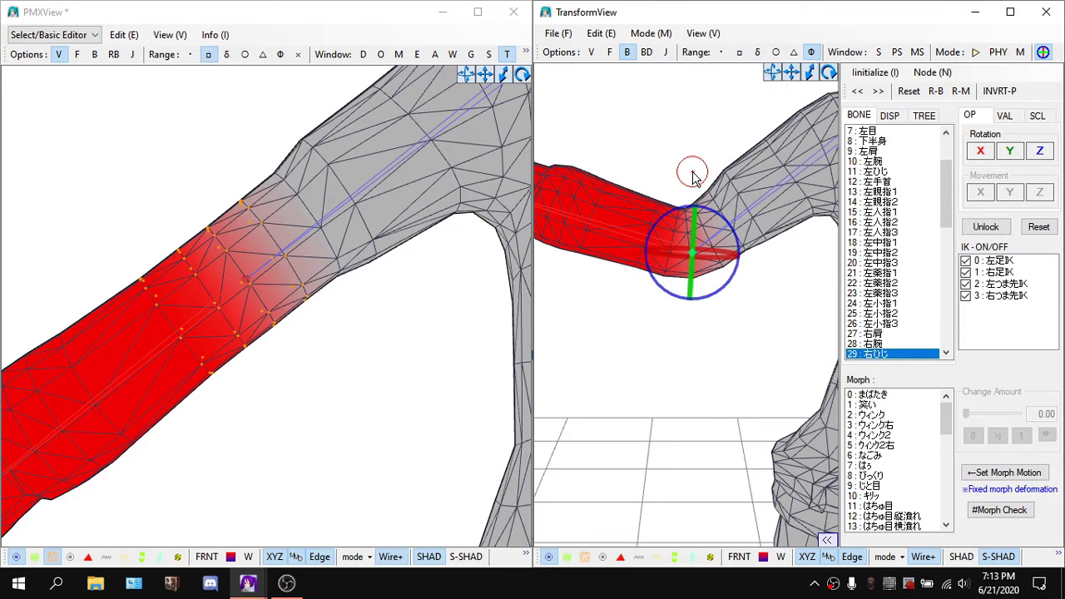
scroll(657, 209, down, 5)
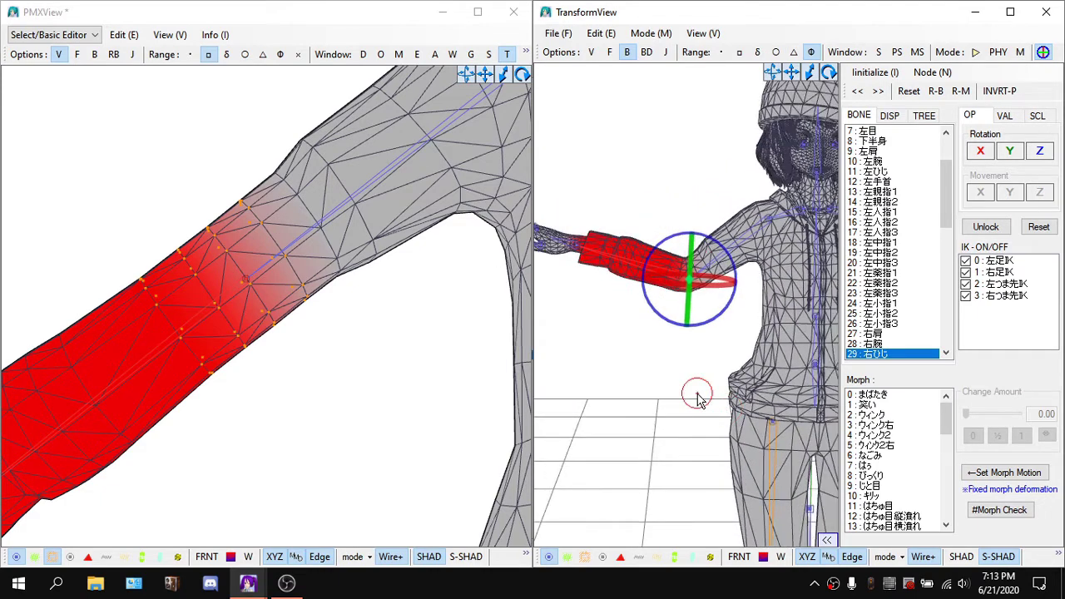
right_drag(697, 396, 708, 277)
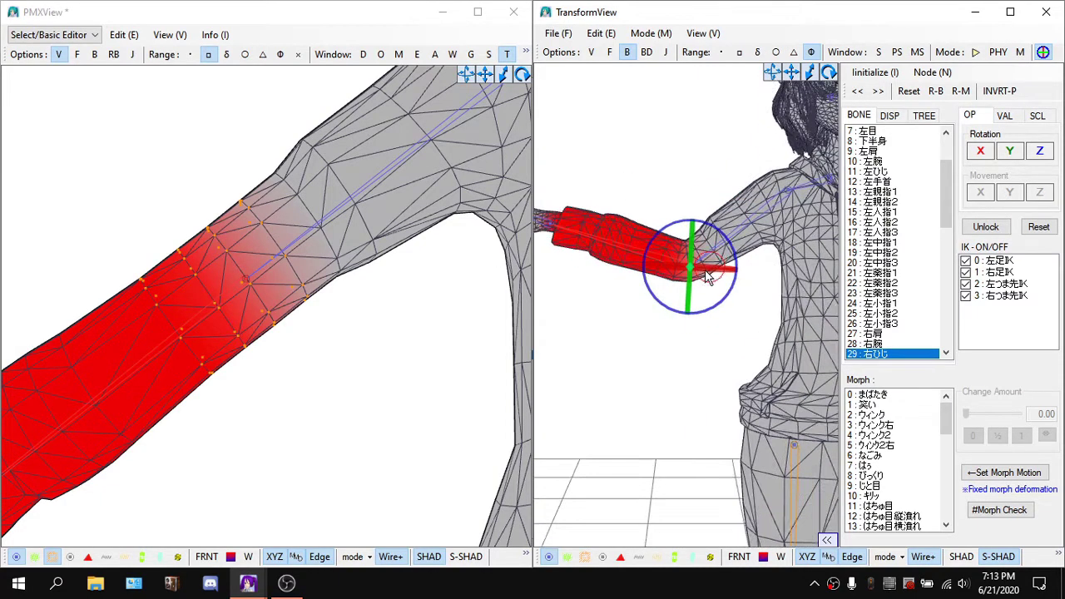
scroll(699, 225, up, 8)
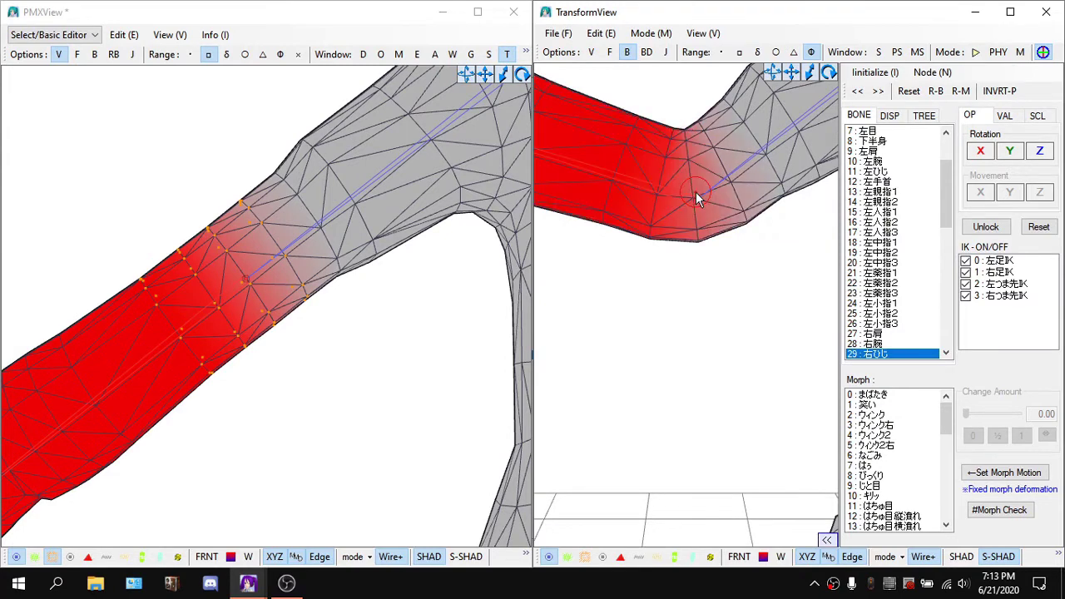
scroll(692, 366, down, 6)
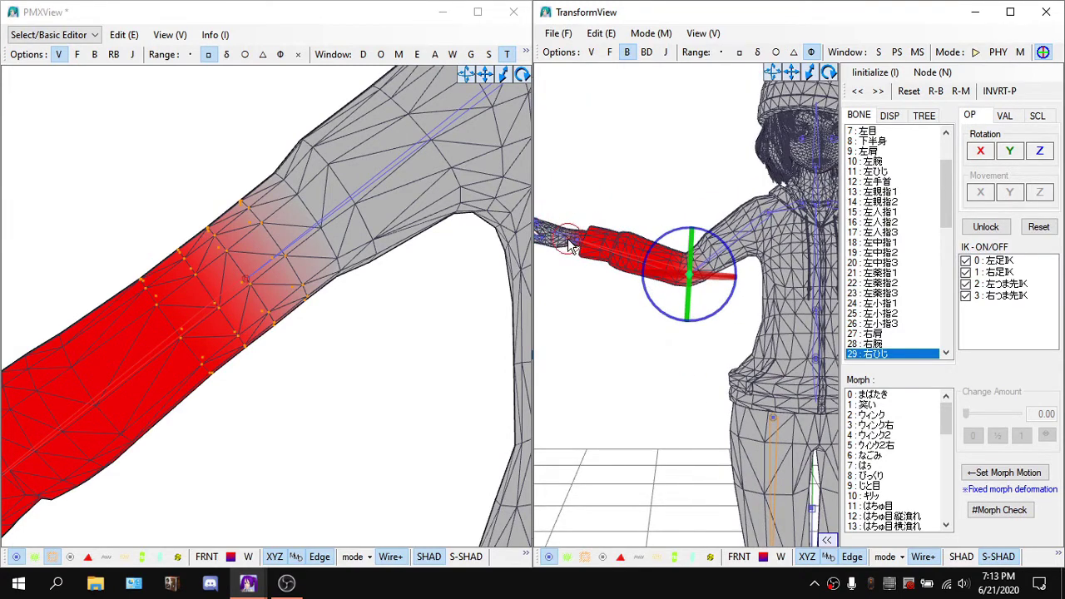
Select the right wrist bone (右手首) and the left elbow bone (左ひじ) in turn to inspect their weights.
click(570, 244)
scroll(736, 274, down, 3)
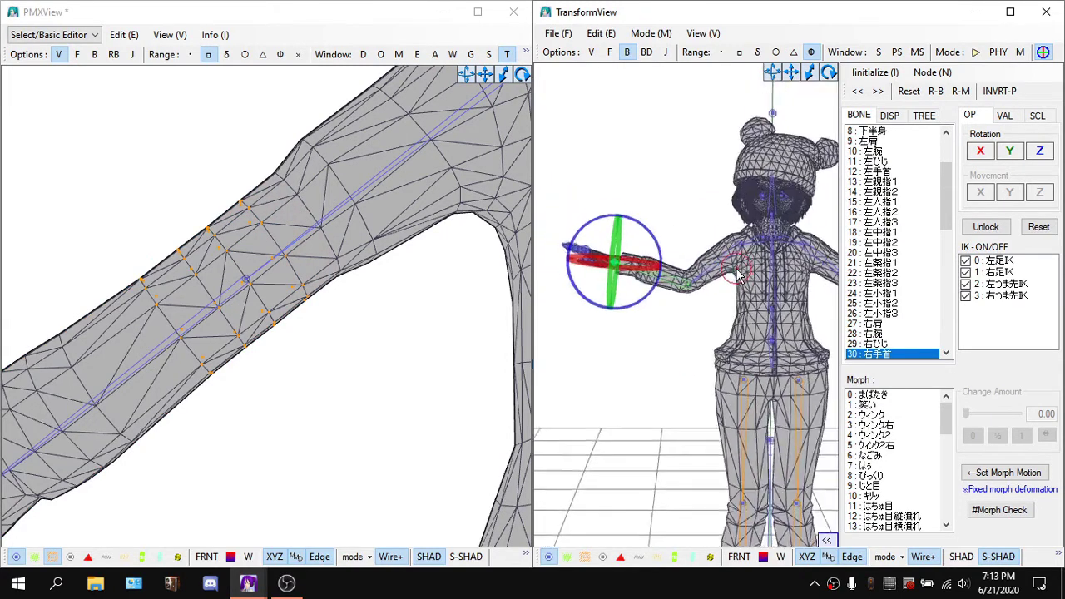
scroll(737, 270, down, 1)
drag(792, 73, 664, 29)
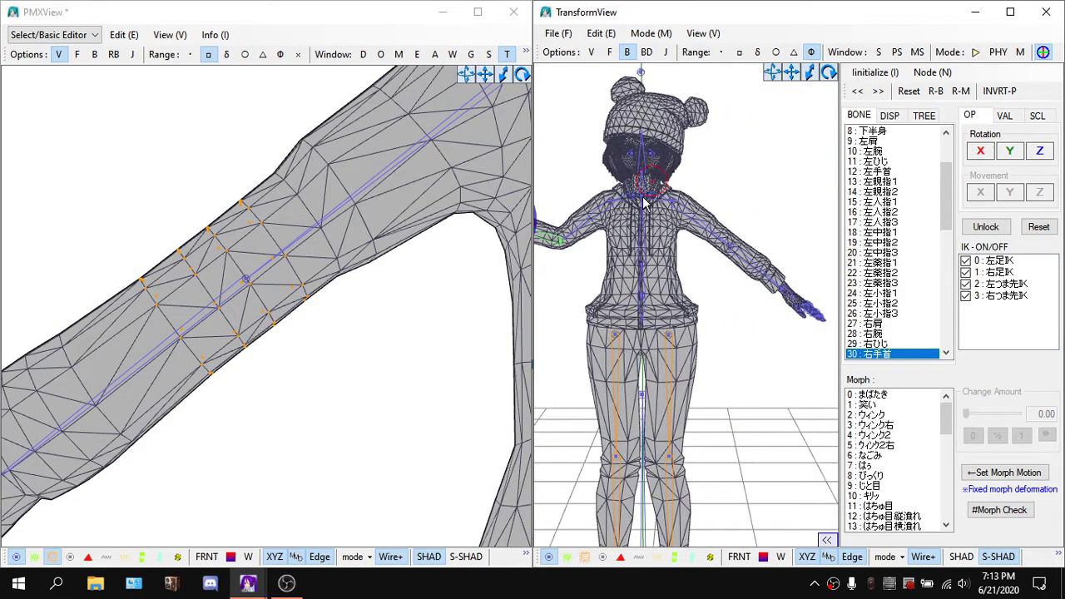
scroll(645, 203, up, 3)
drag(797, 93, 800, 79)
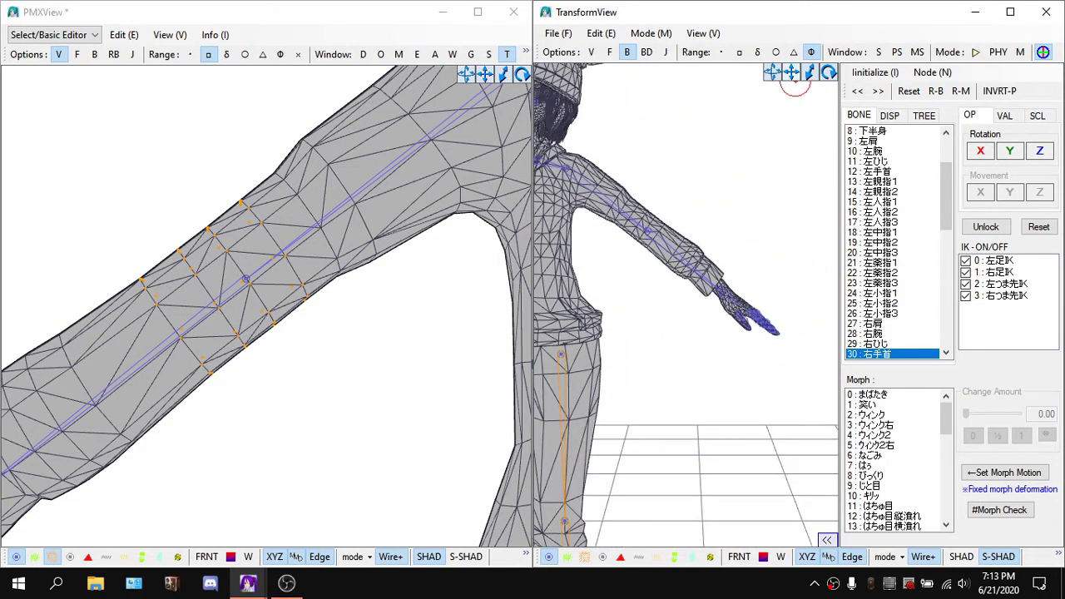
click(649, 229)
scroll(661, 180, up, 5)
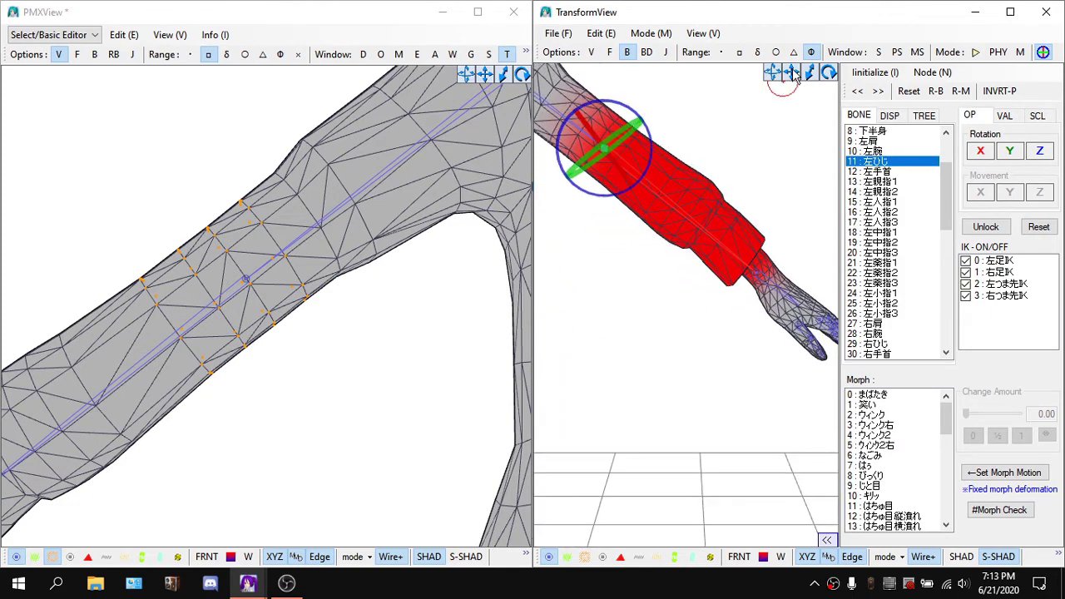
Select the right knee (右ひざ) and left knee (左ひざ) bones in turn, and examine the left lower leg's weights from the side.
drag(794, 75, 784, 88)
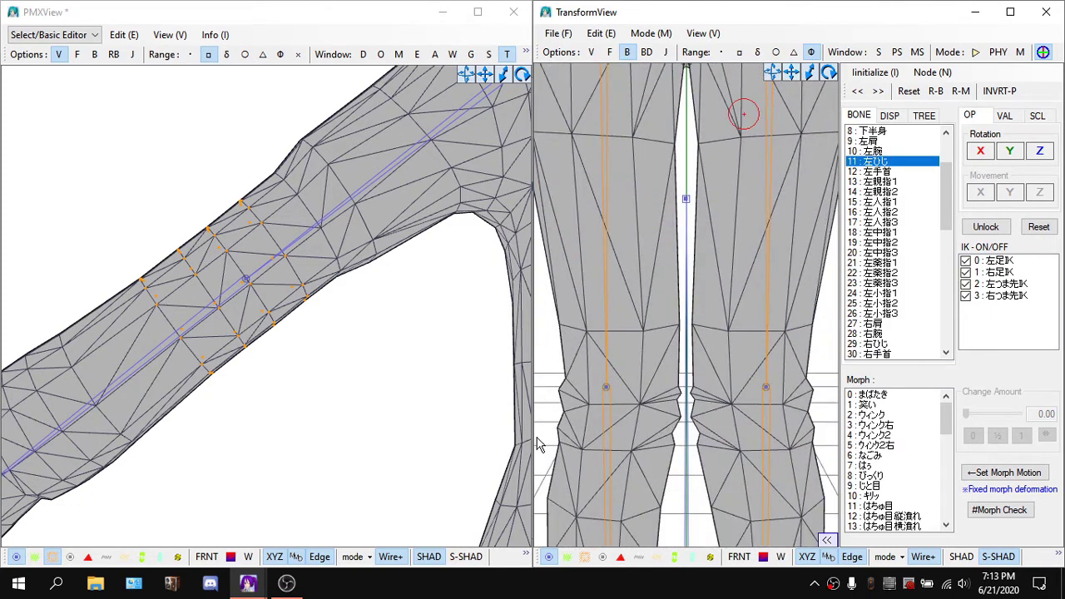
click(602, 397)
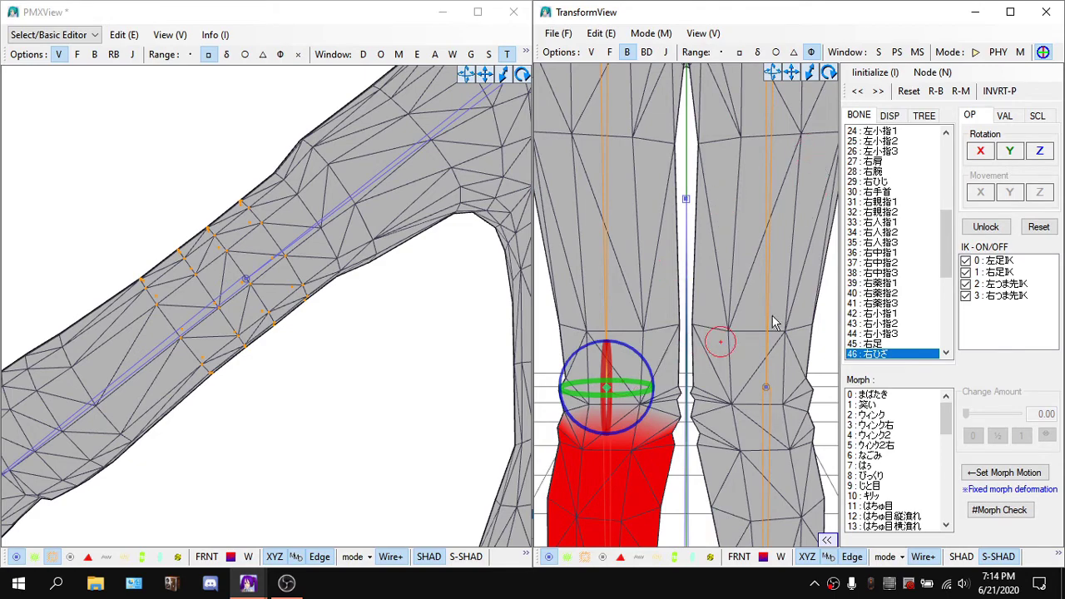
scroll(753, 341, down, 2)
click(741, 356)
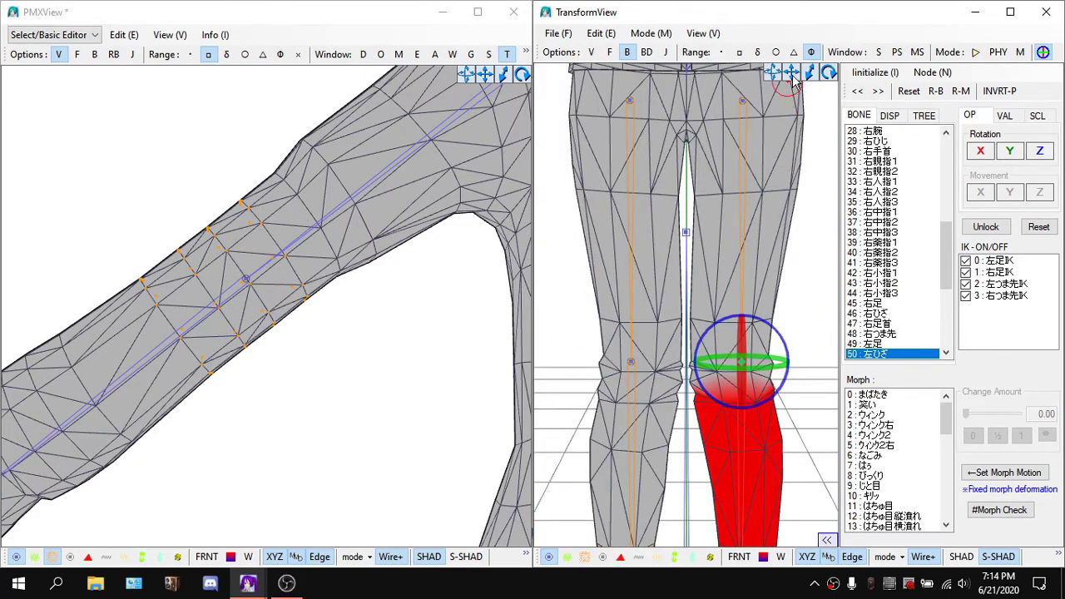
drag(792, 74, 788, 81)
right_drag(713, 215, 642, 220)
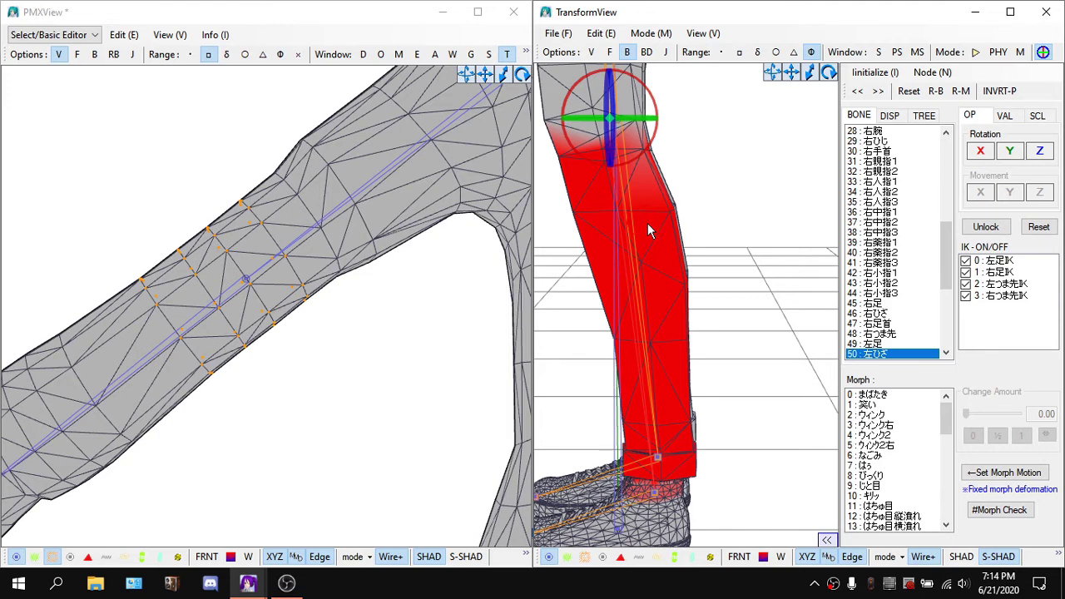
scroll(718, 157, down, 6)
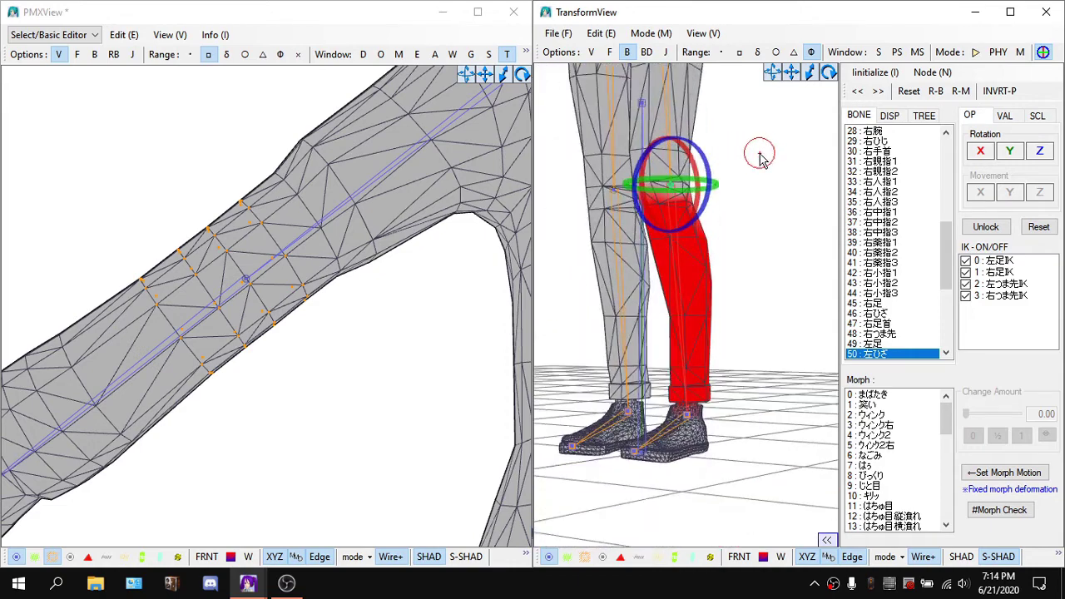
scroll(760, 154, down, 4)
drag(791, 72, 873, 343)
right_drag(711, 139, 743, 130)
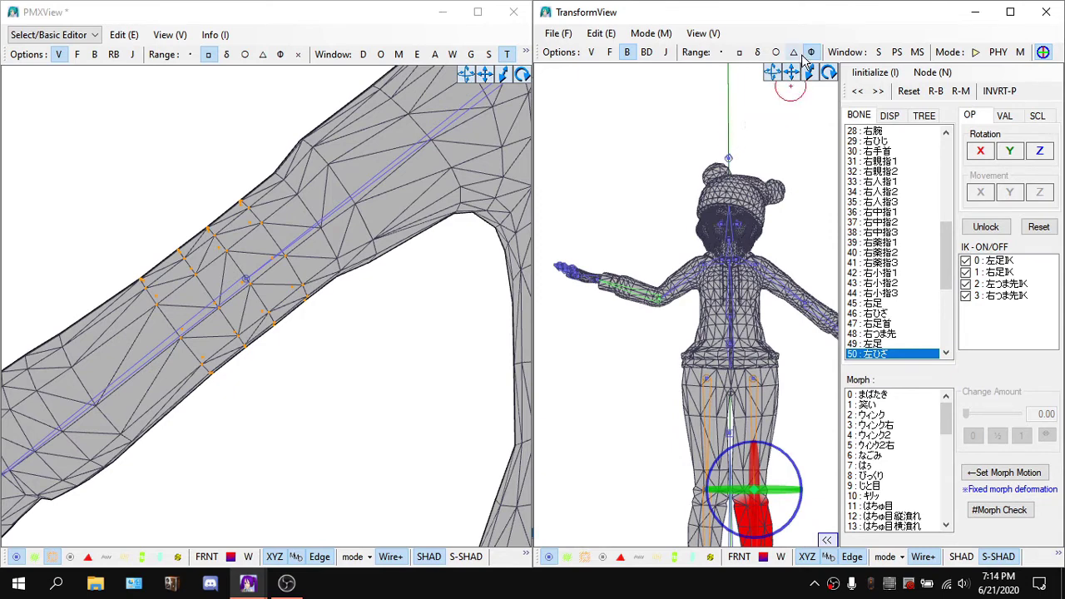
drag(791, 73, 748, 1)
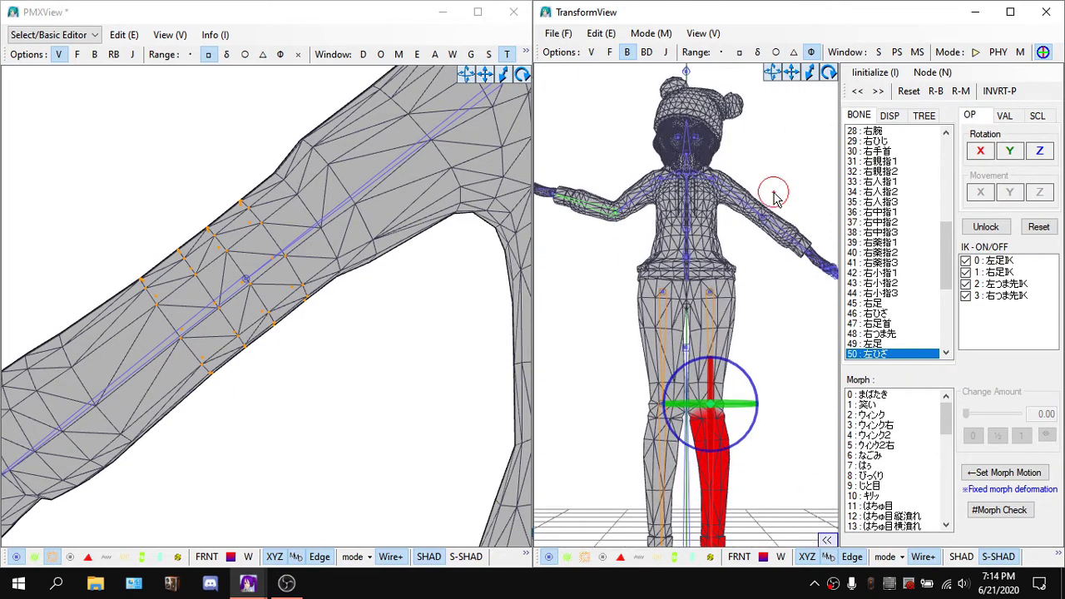
scroll(759, 276, up, 2)
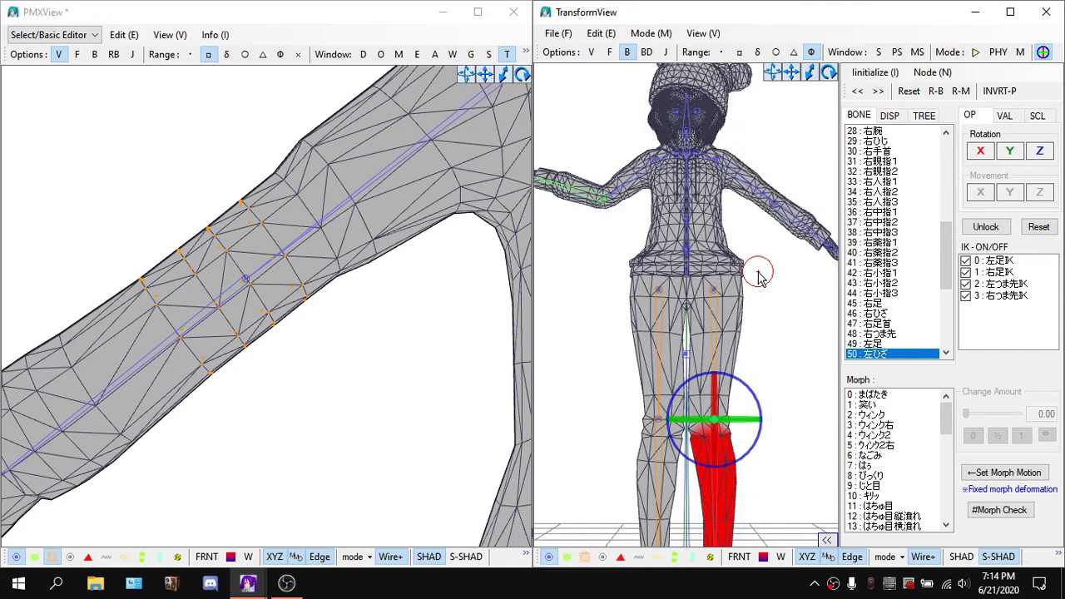
scroll(759, 276, up, 5)
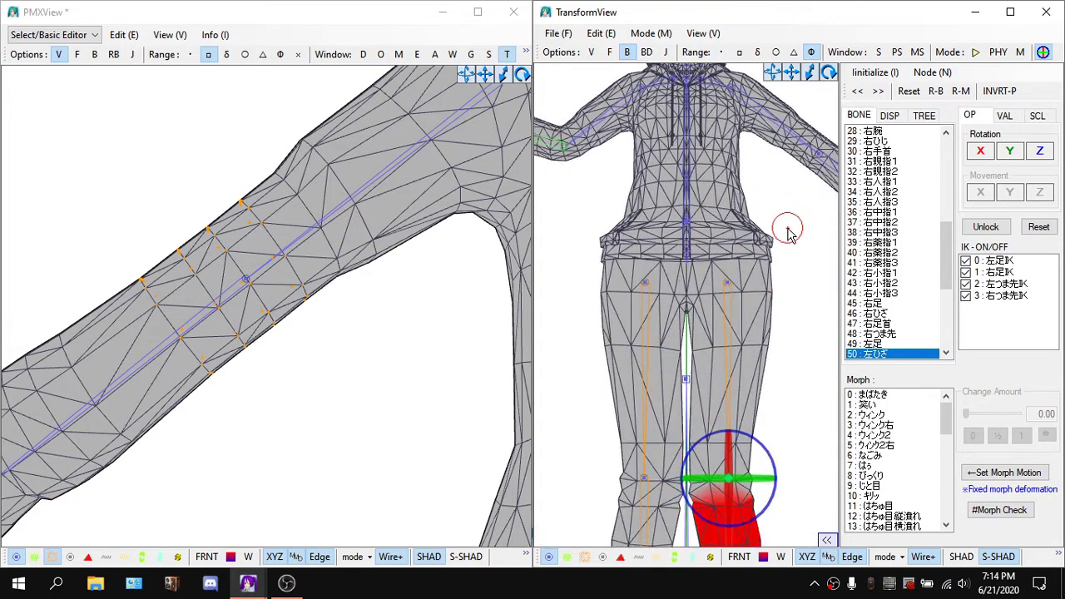
Examine the legs and the left knee's weights in TransformView from the front and the side.
scroll(788, 233, up, 2)
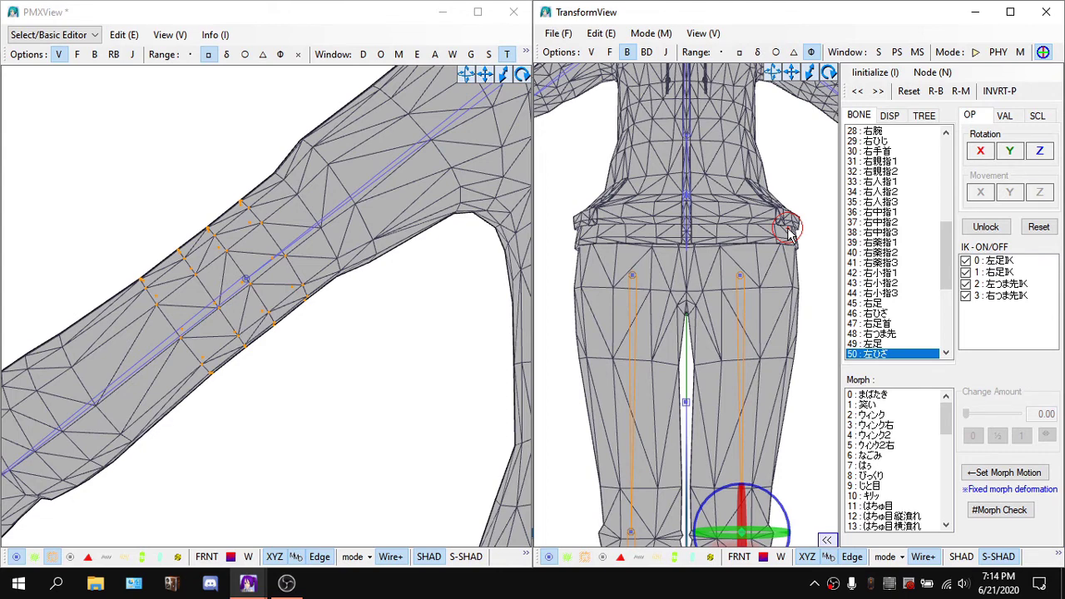
scroll(789, 223, down, 2)
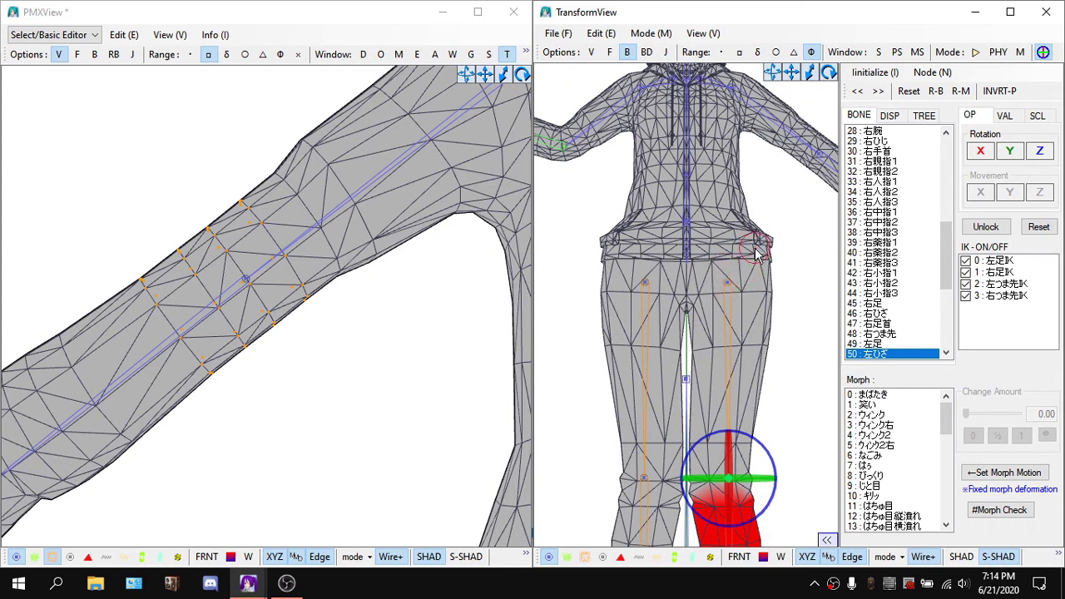
scroll(755, 254, down, 2)
right_drag(746, 257, 542, 266)
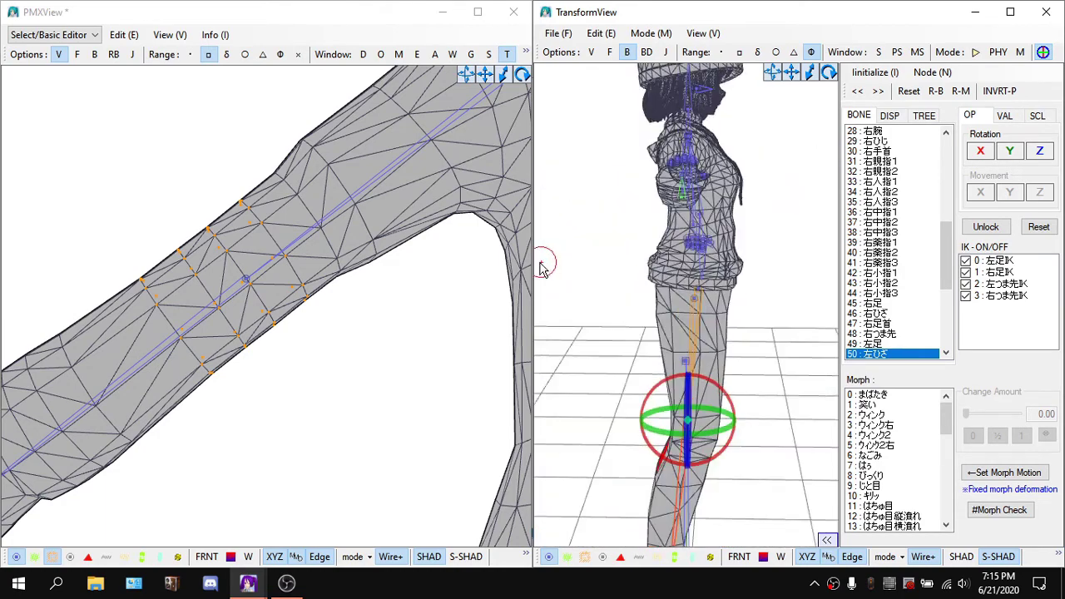
right_drag(785, 242, 583, 185)
Examine the mesh around the right elbow joint in PMXView, first with the whole arm and up close.
scroll(217, 208, down, 3)
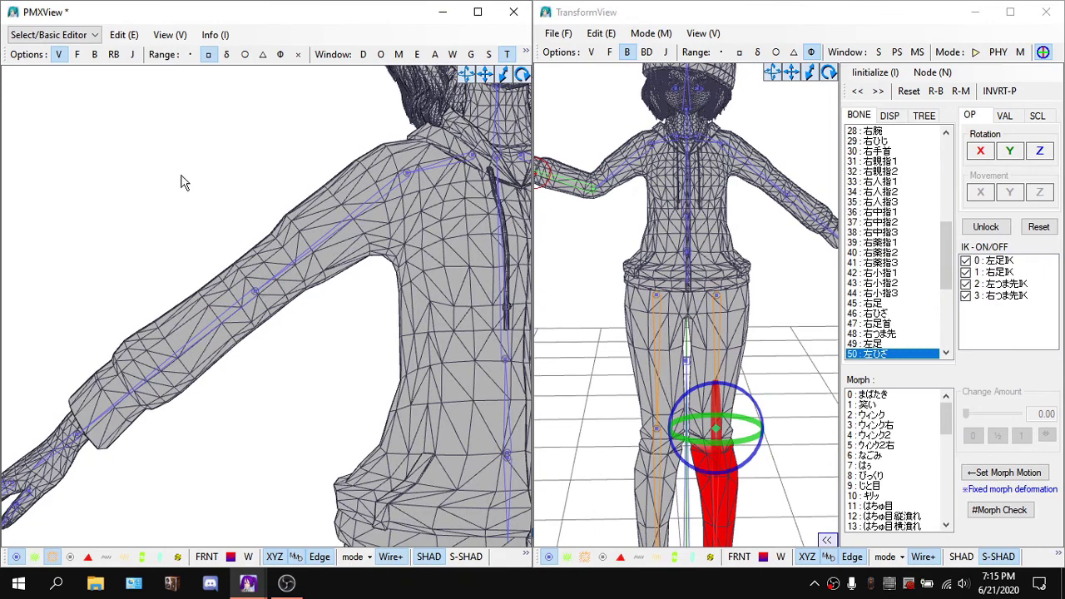
scroll(213, 209, down, 2)
scroll(269, 246, up, 5)
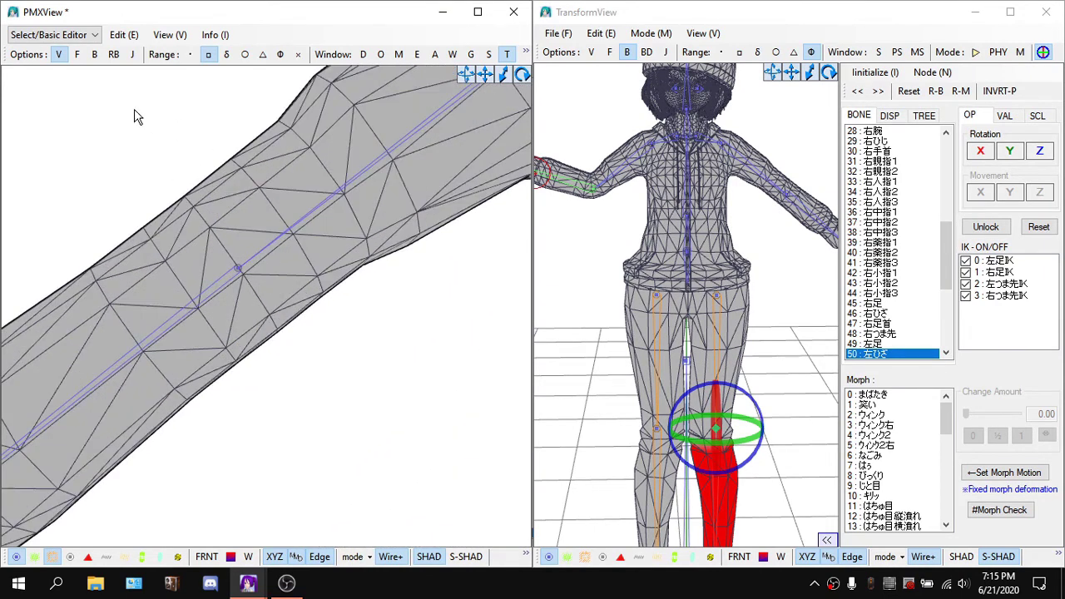
drag(103, 106, 78, 157)
drag(45, 102, 98, 196)
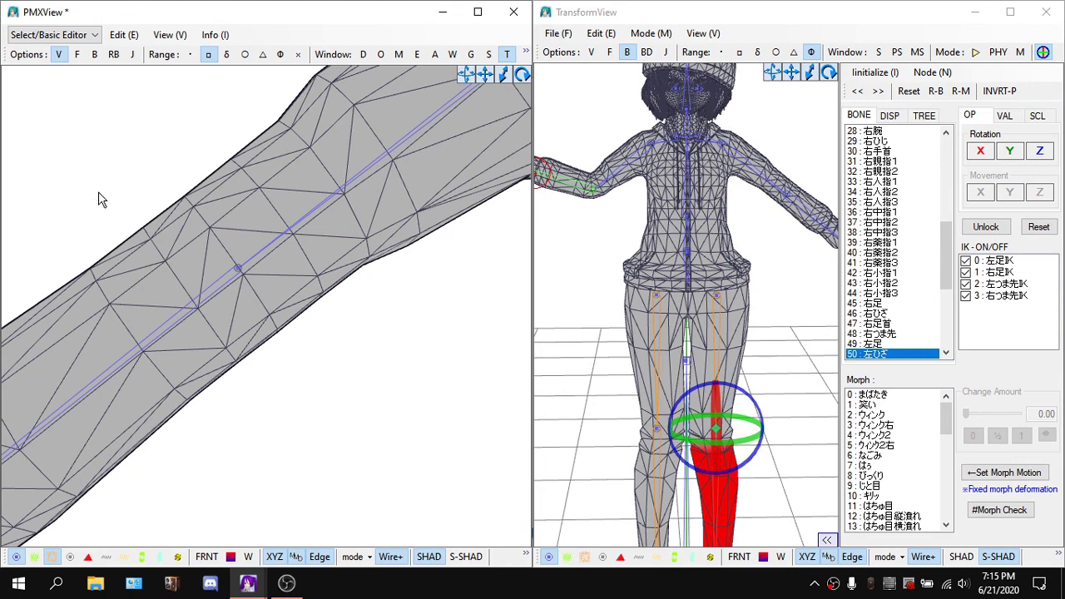